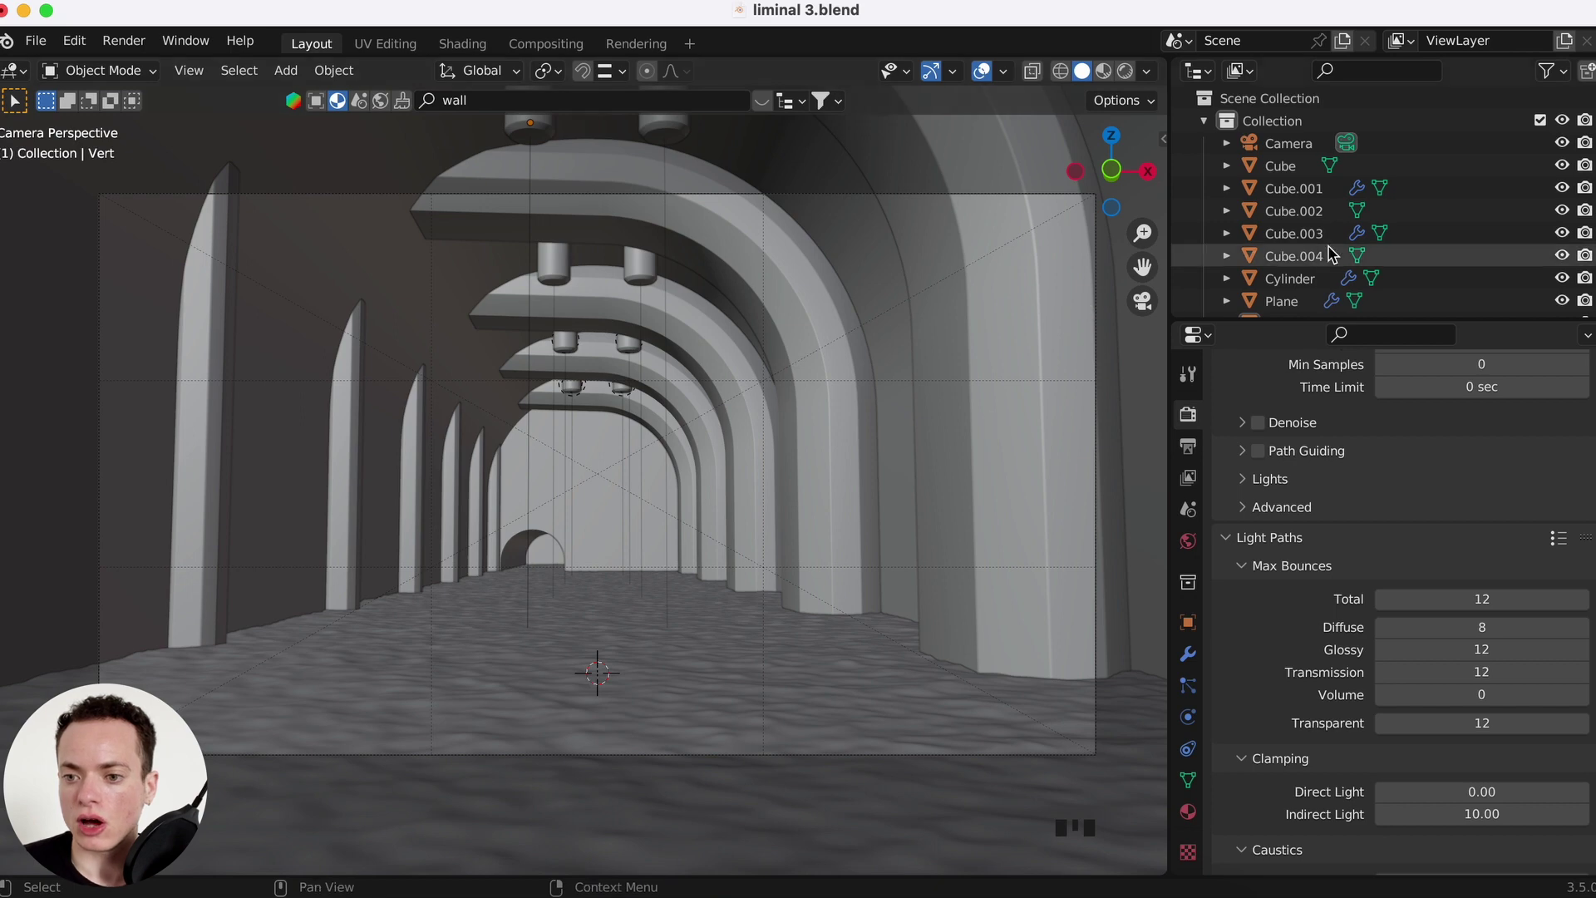
- Hide the ceiling lamp cylinders with H, then select a point light and the Vert object
{"action": "scroll", "coordinate": [1331, 255], "scroll_direction": "down", "scroll_amount": 2}
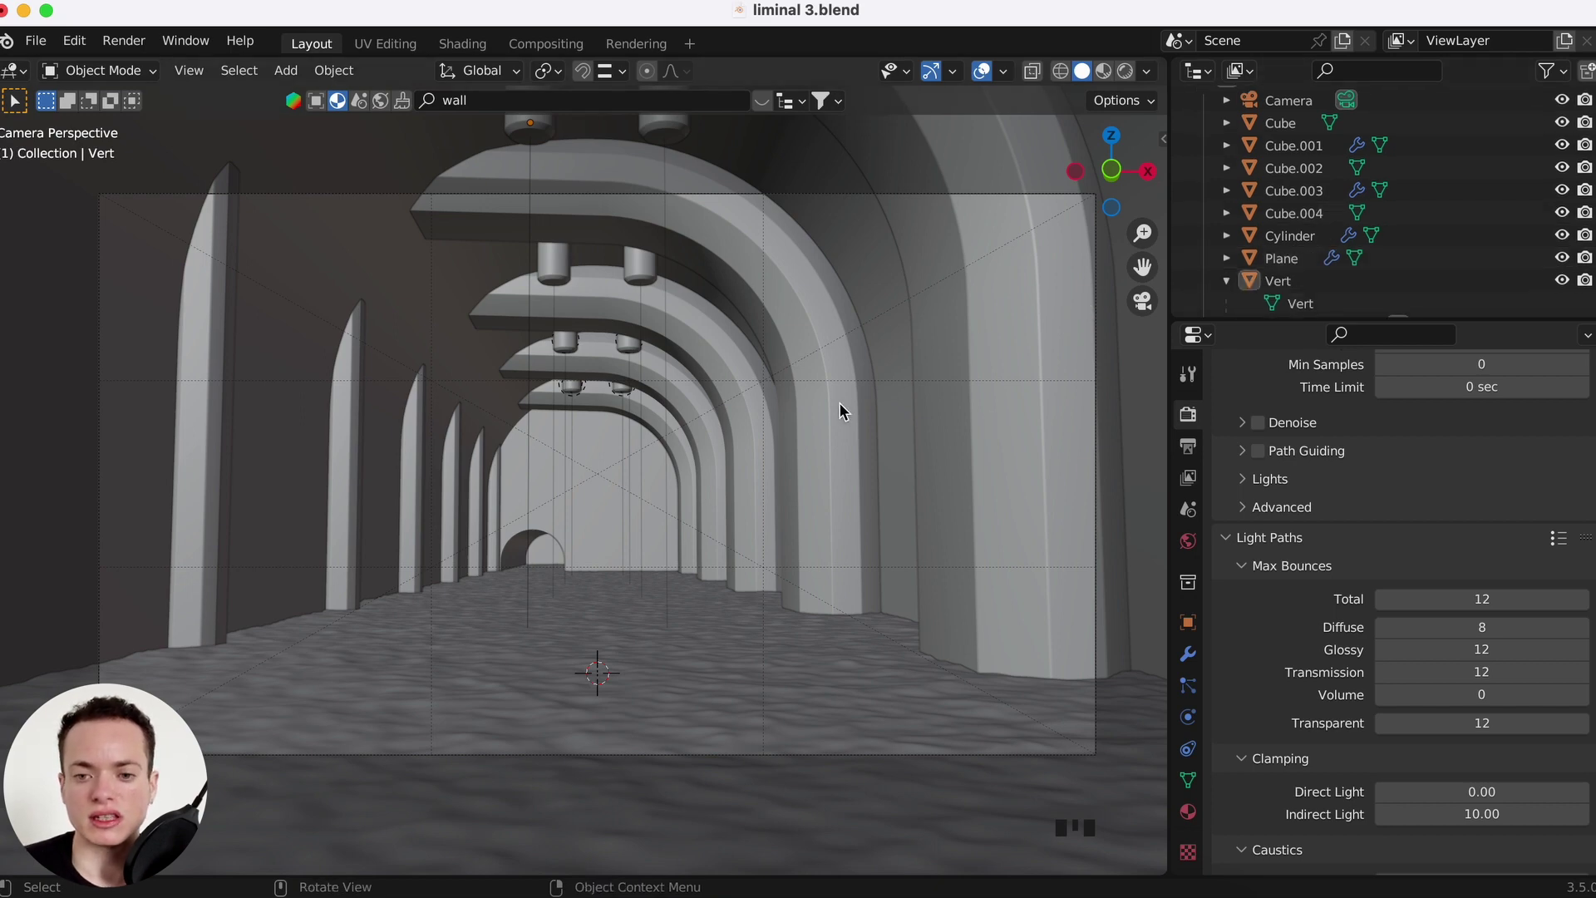
{"action": "left_click", "coordinate": [529, 134]}
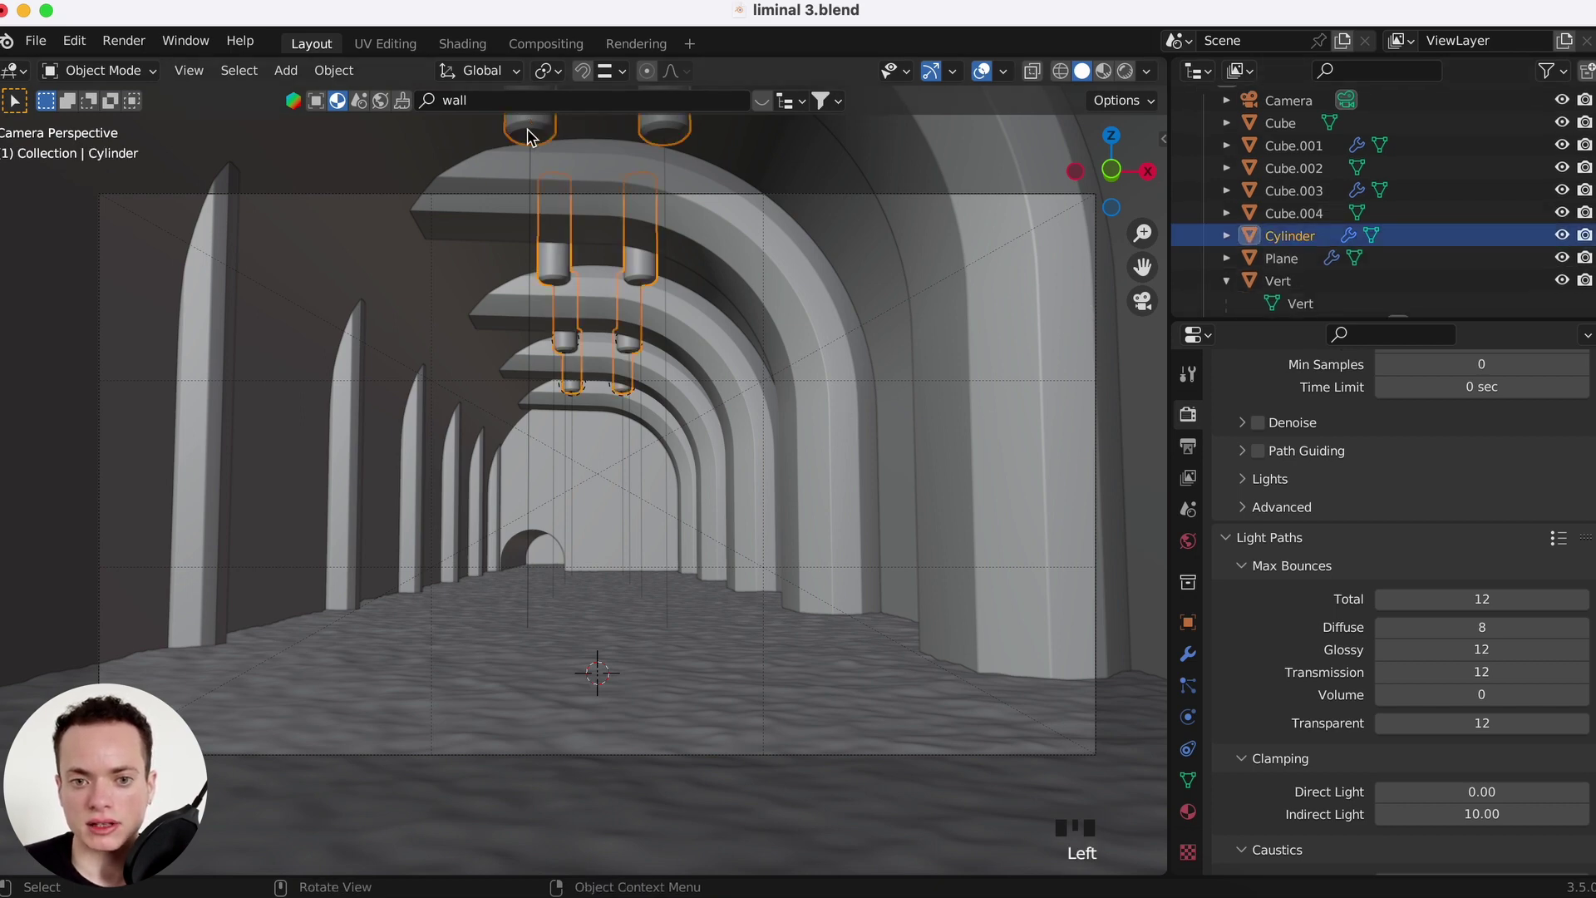
{"action": "key", "text": "h"}
{"action": "left_click", "coordinate": [533, 137]}
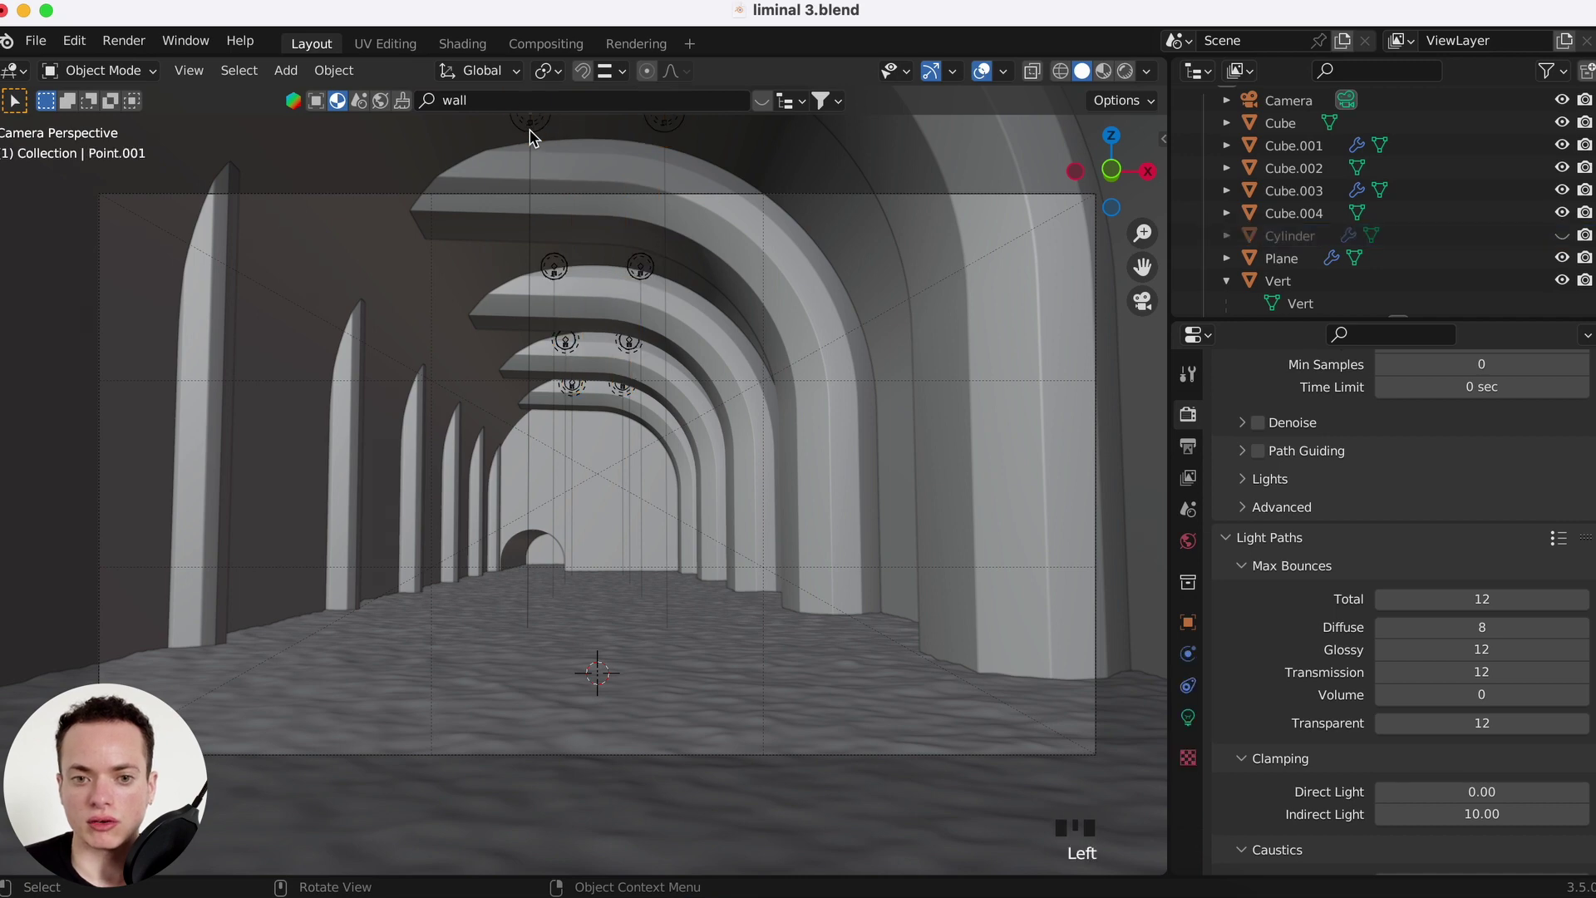
{"action": "left_click", "coordinate": [554, 140]}
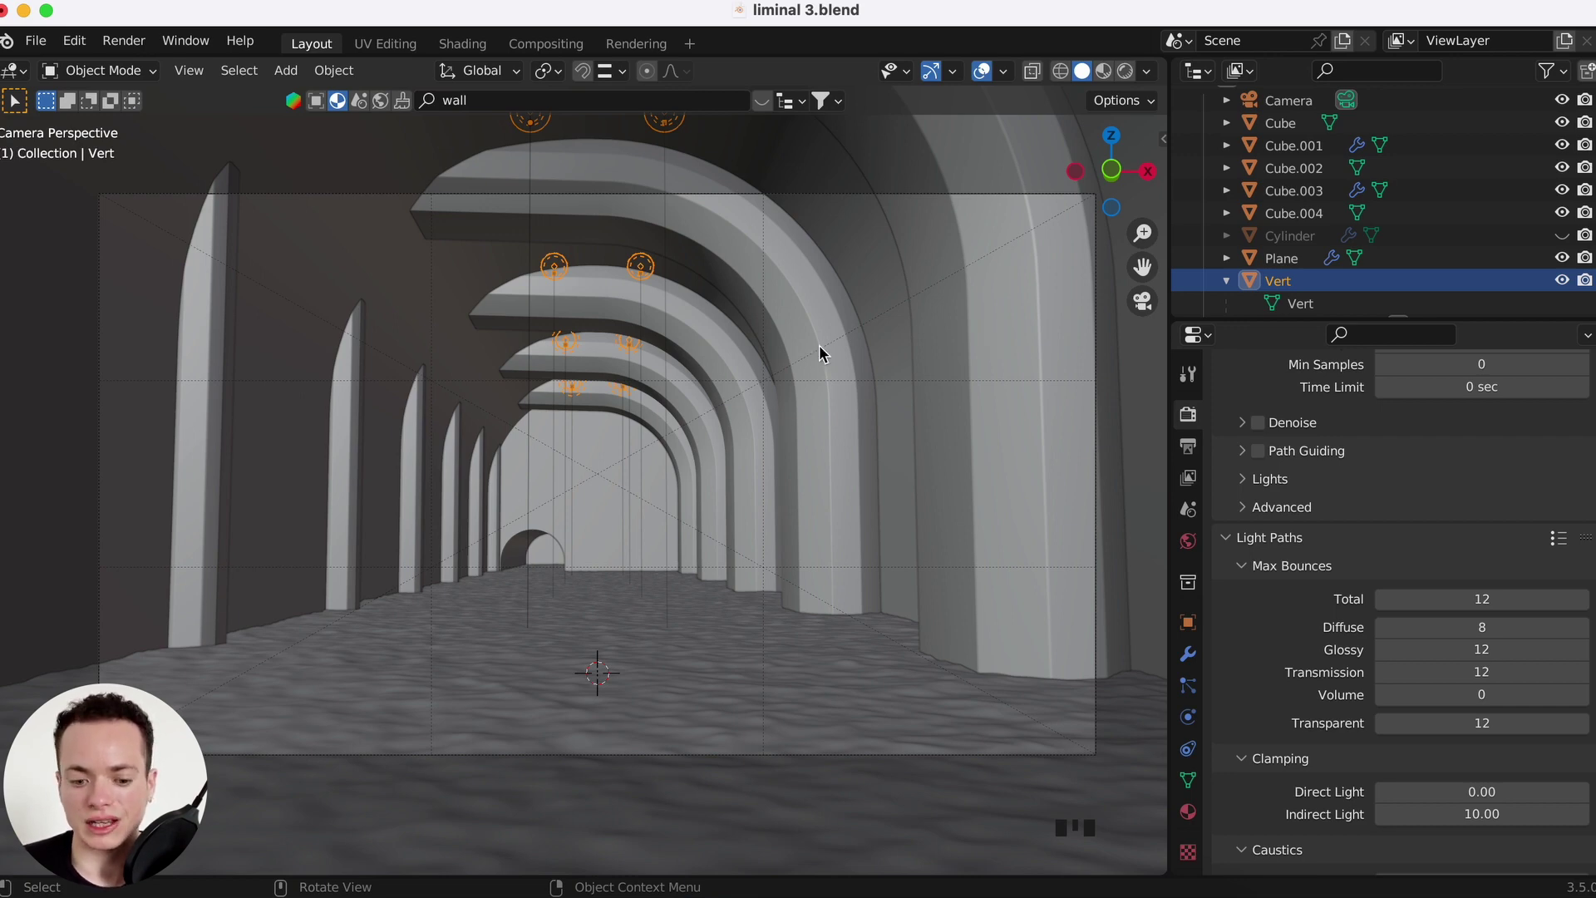
- Leave camera view, select all objects, and exclude the Collection in the Outliner
{"action": "key", "text": "KP_0"}
{"action": "scroll", "coordinate": [756, 360], "scroll_direction": "down", "scroll_amount": 5}
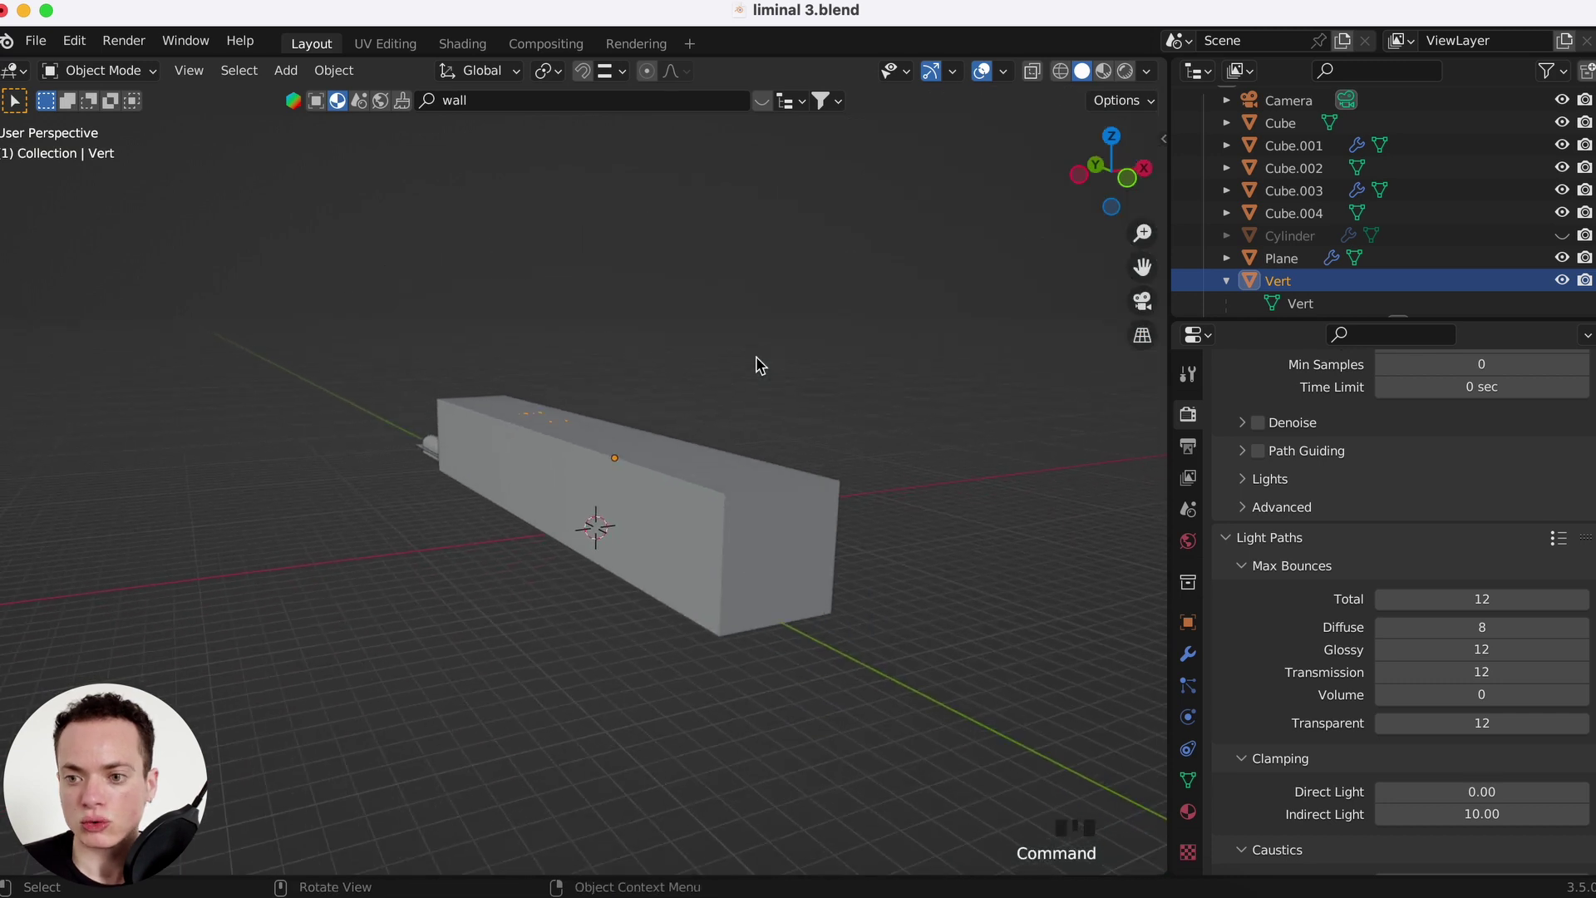
{"action": "key", "text": "a"}
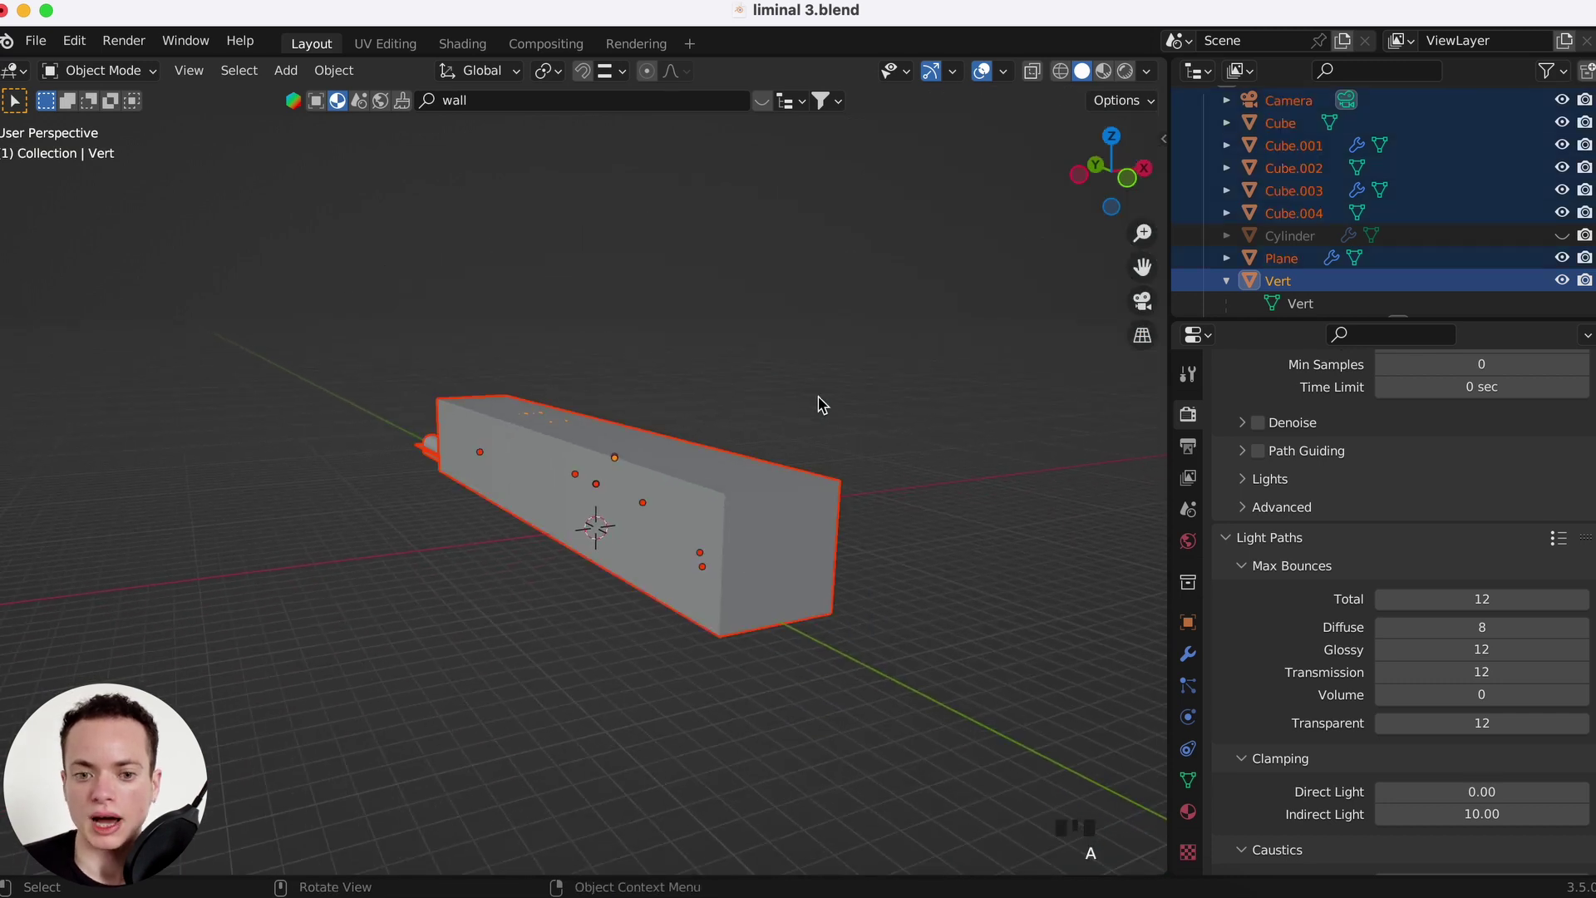
{"action": "scroll", "coordinate": [1522, 204], "scroll_direction": "up", "scroll_amount": 2}
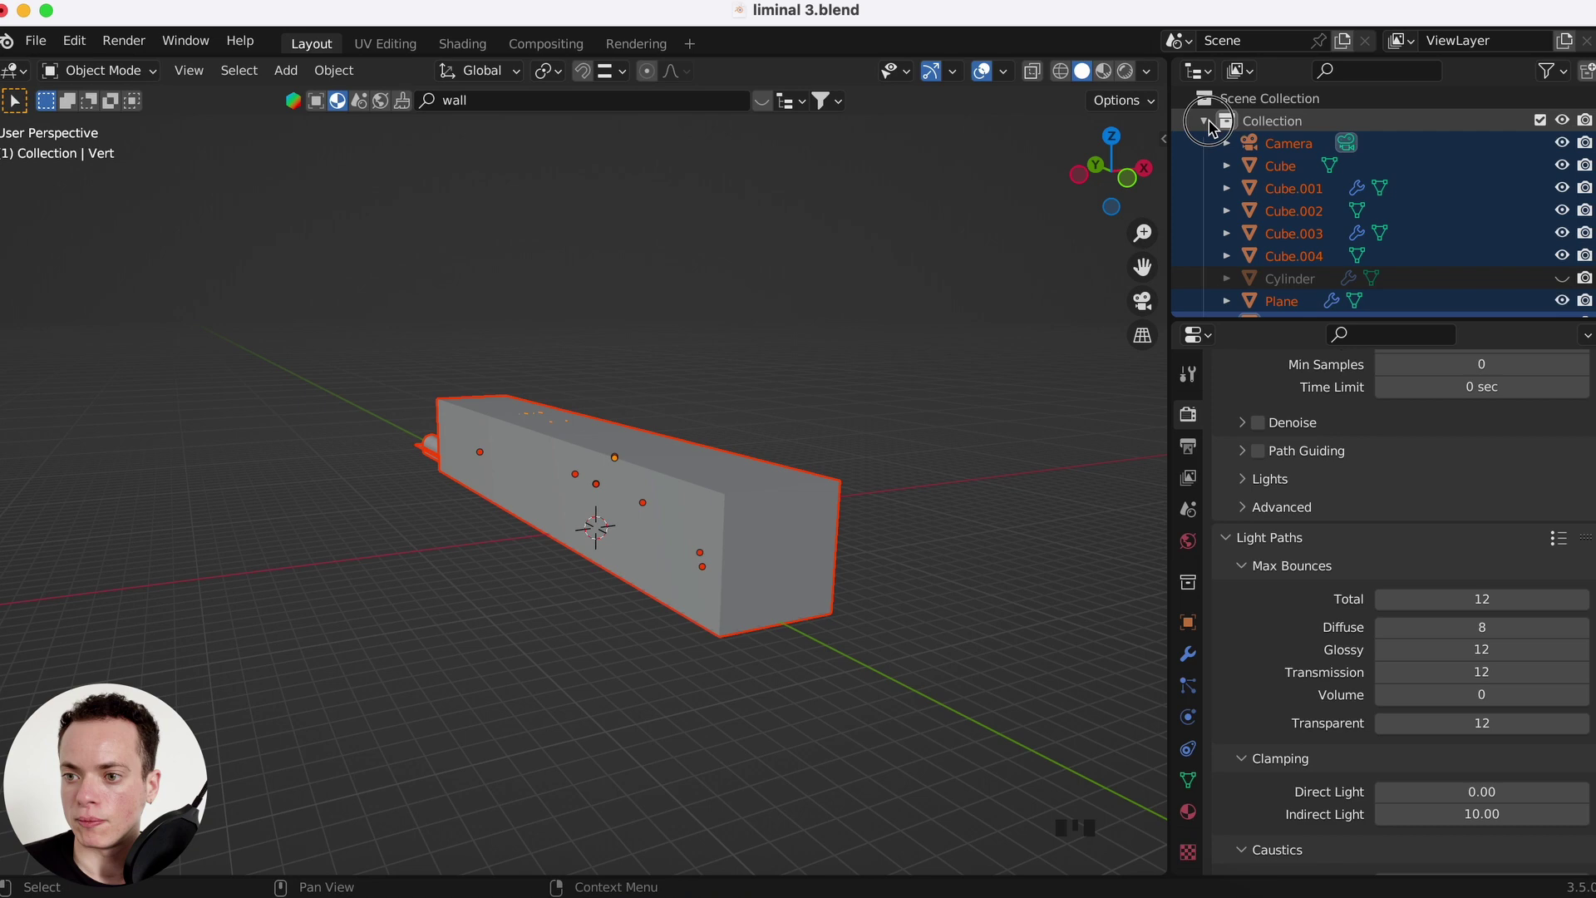
{"action": "left_click", "coordinate": [1208, 125]}
{"action": "left_click", "coordinate": [1540, 119]}
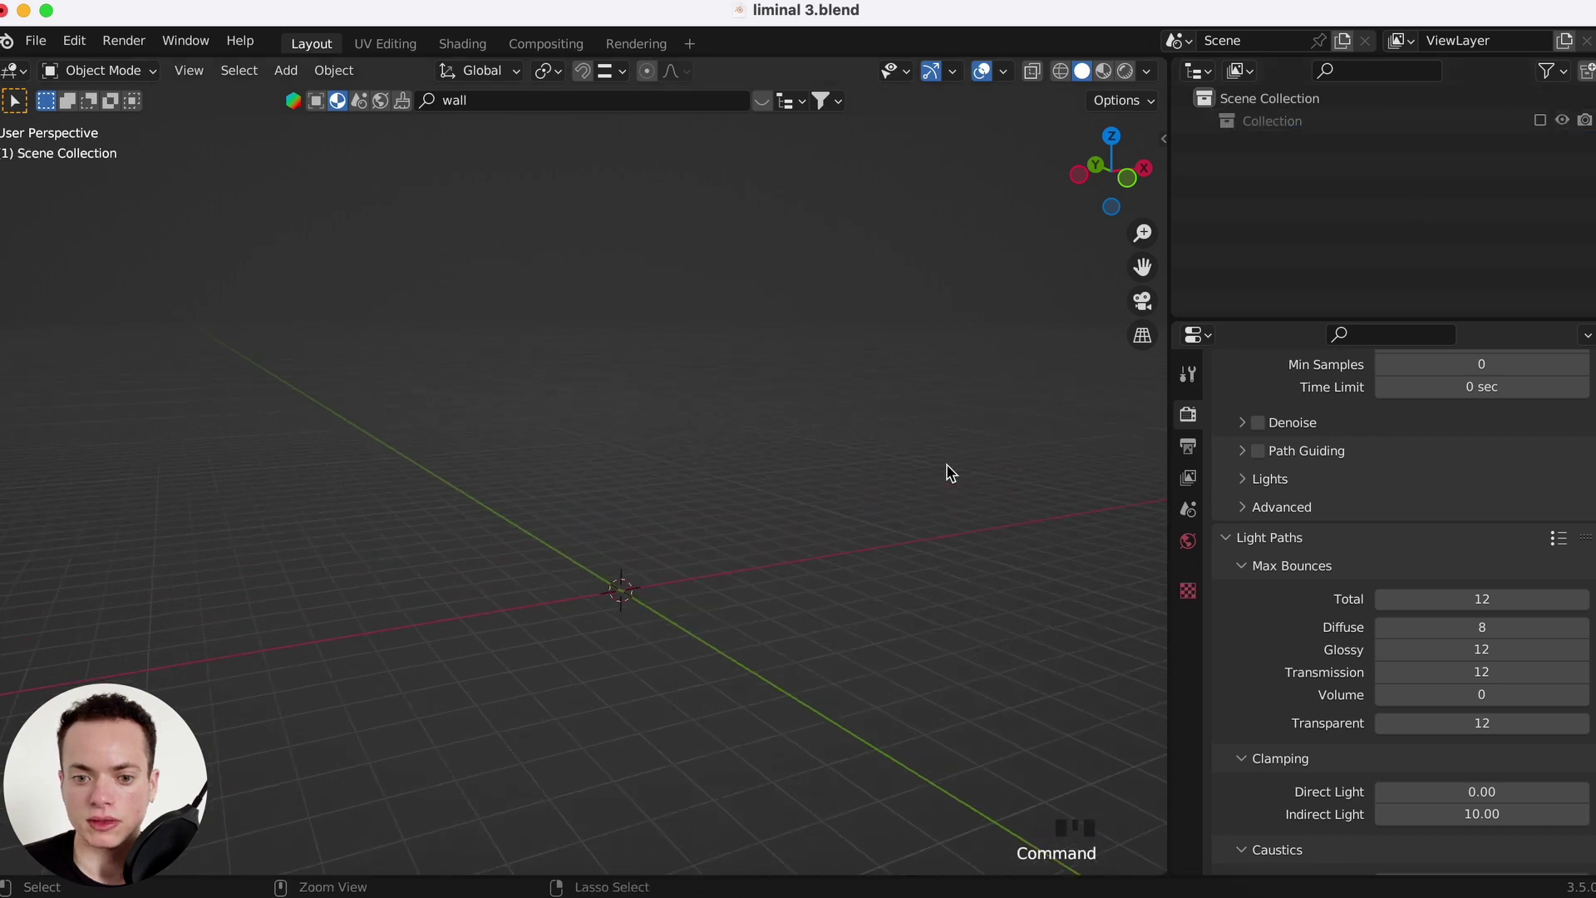
{"action": "scroll", "coordinate": [950, 472], "scroll_direction": "up", "scroll_amount": 3}
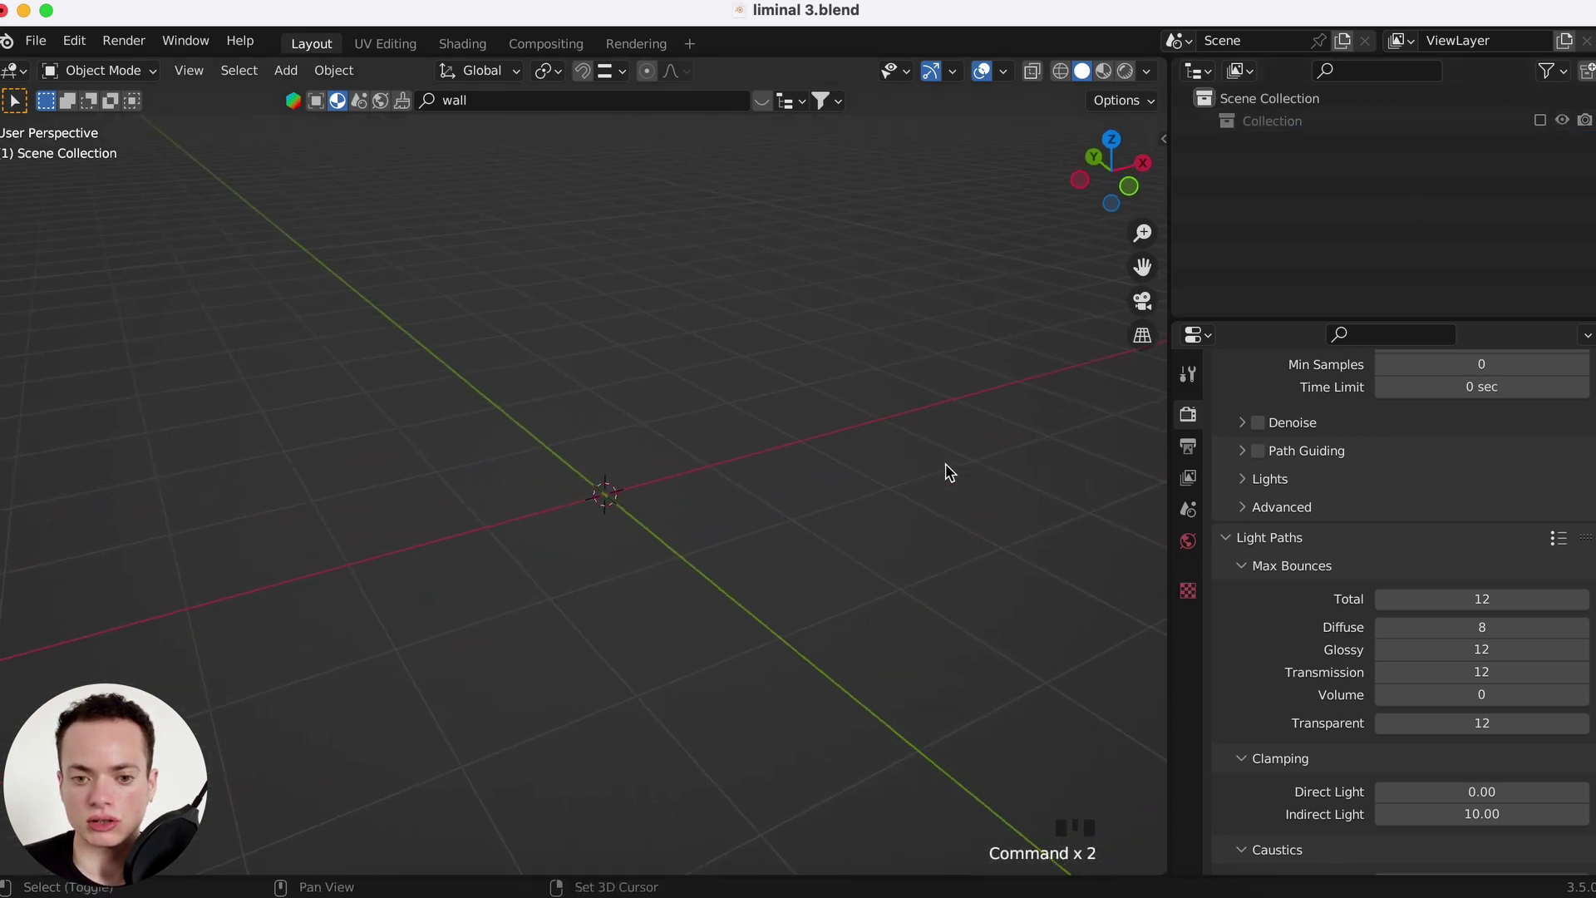
{"action": "scroll", "coordinate": [951, 472], "scroll_direction": "up", "scroll_amount": 3, "text": "shift"}
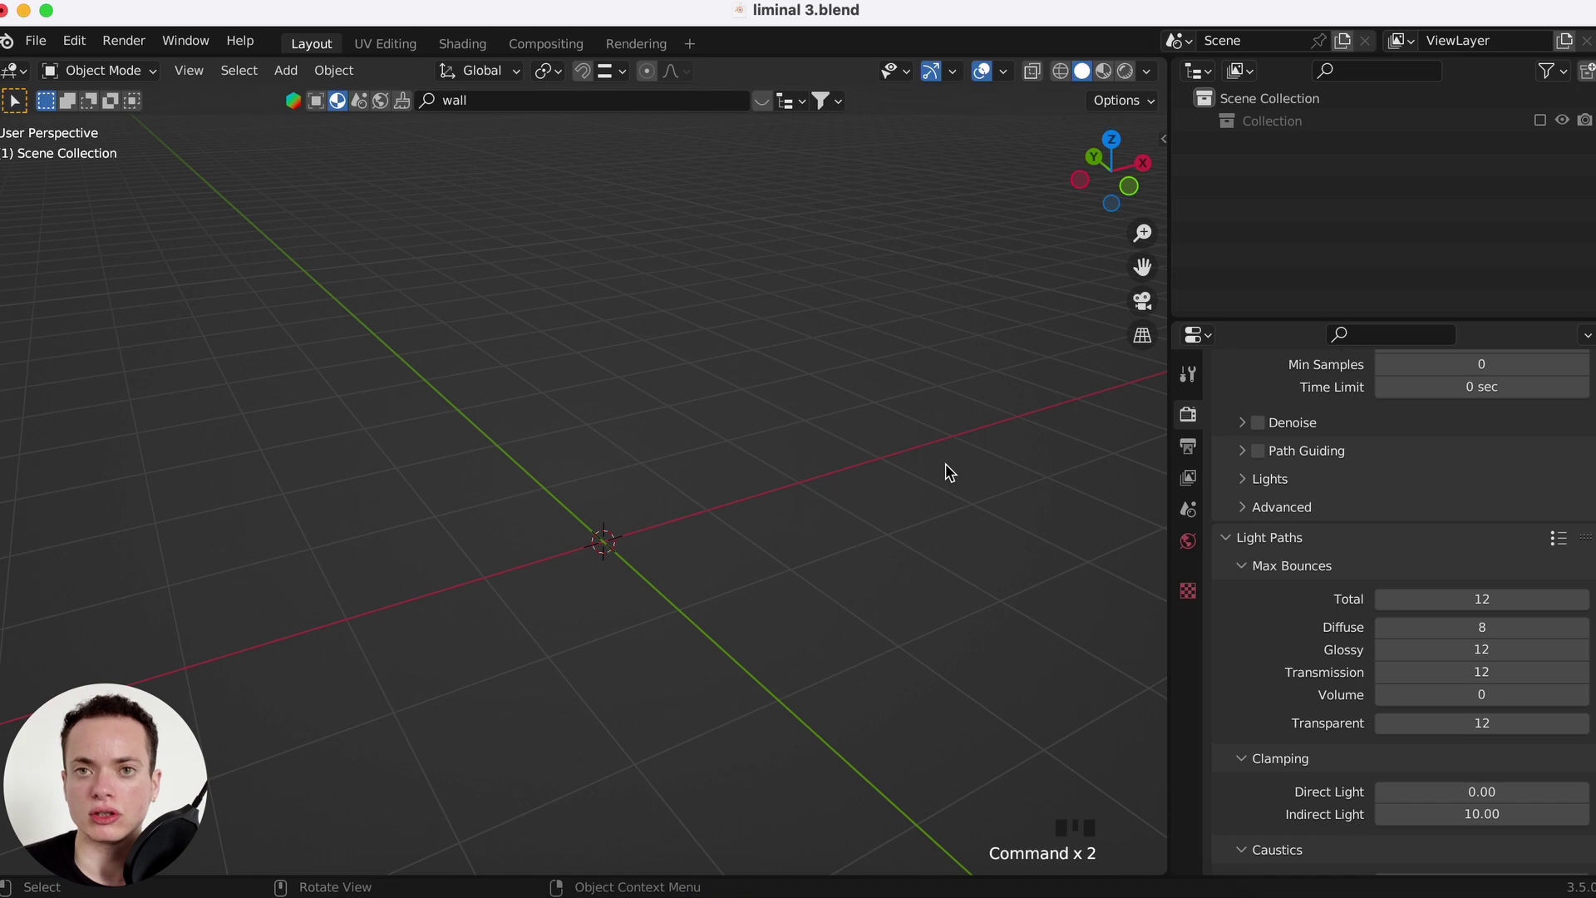
{"action": "left_click", "coordinate": [76, 41]}
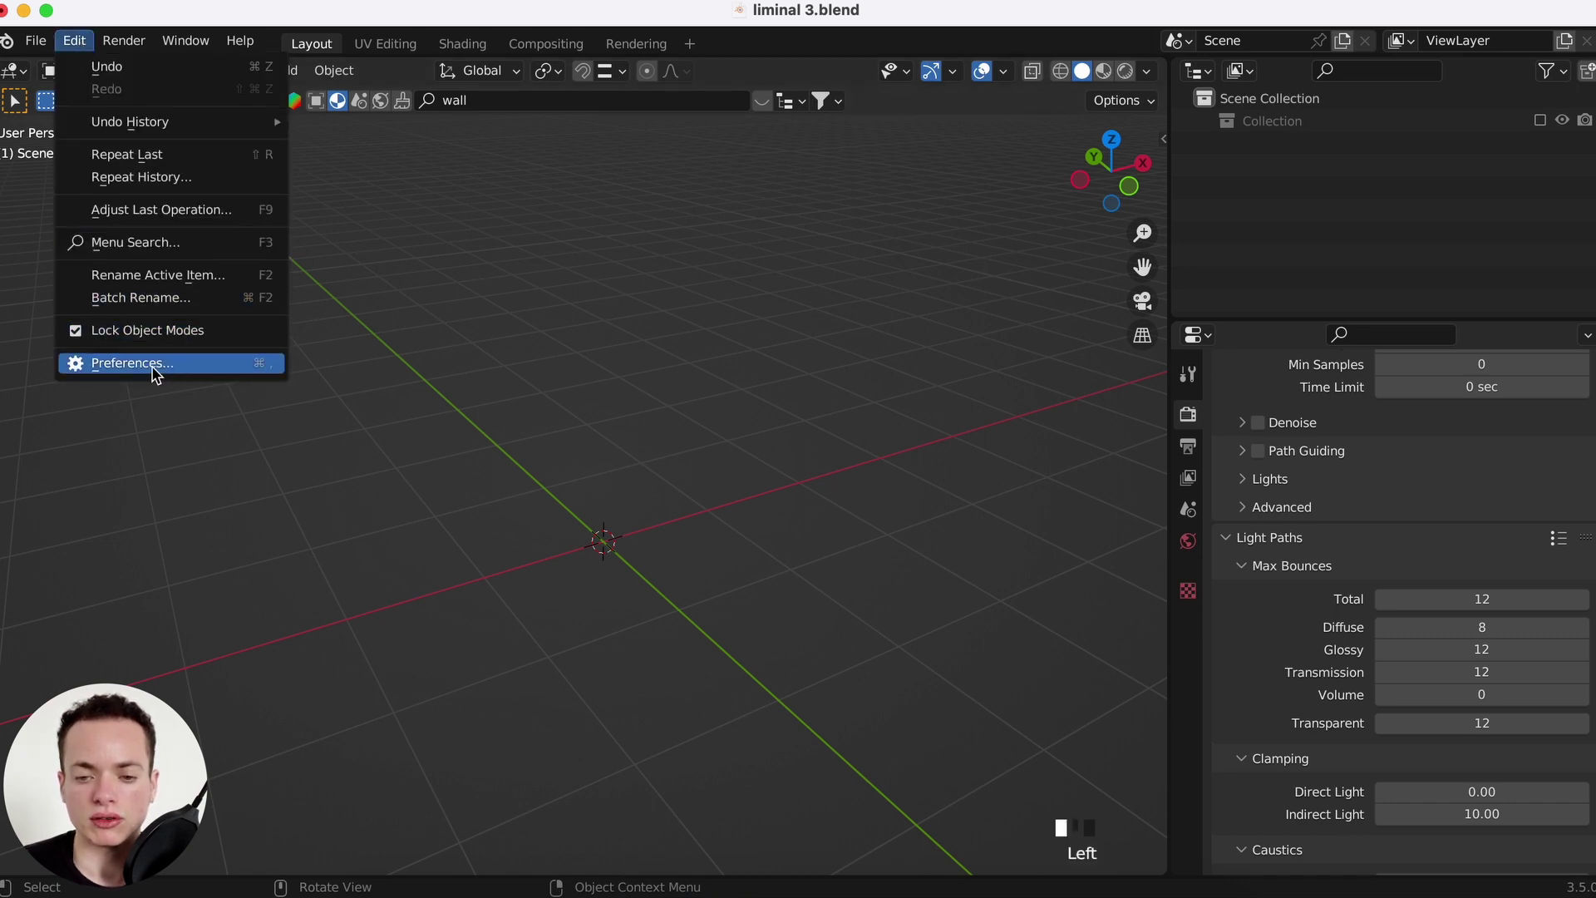
{"action": "left_click", "coordinate": [153, 366]}
{"action": "left_click", "coordinate": [66, 289]}
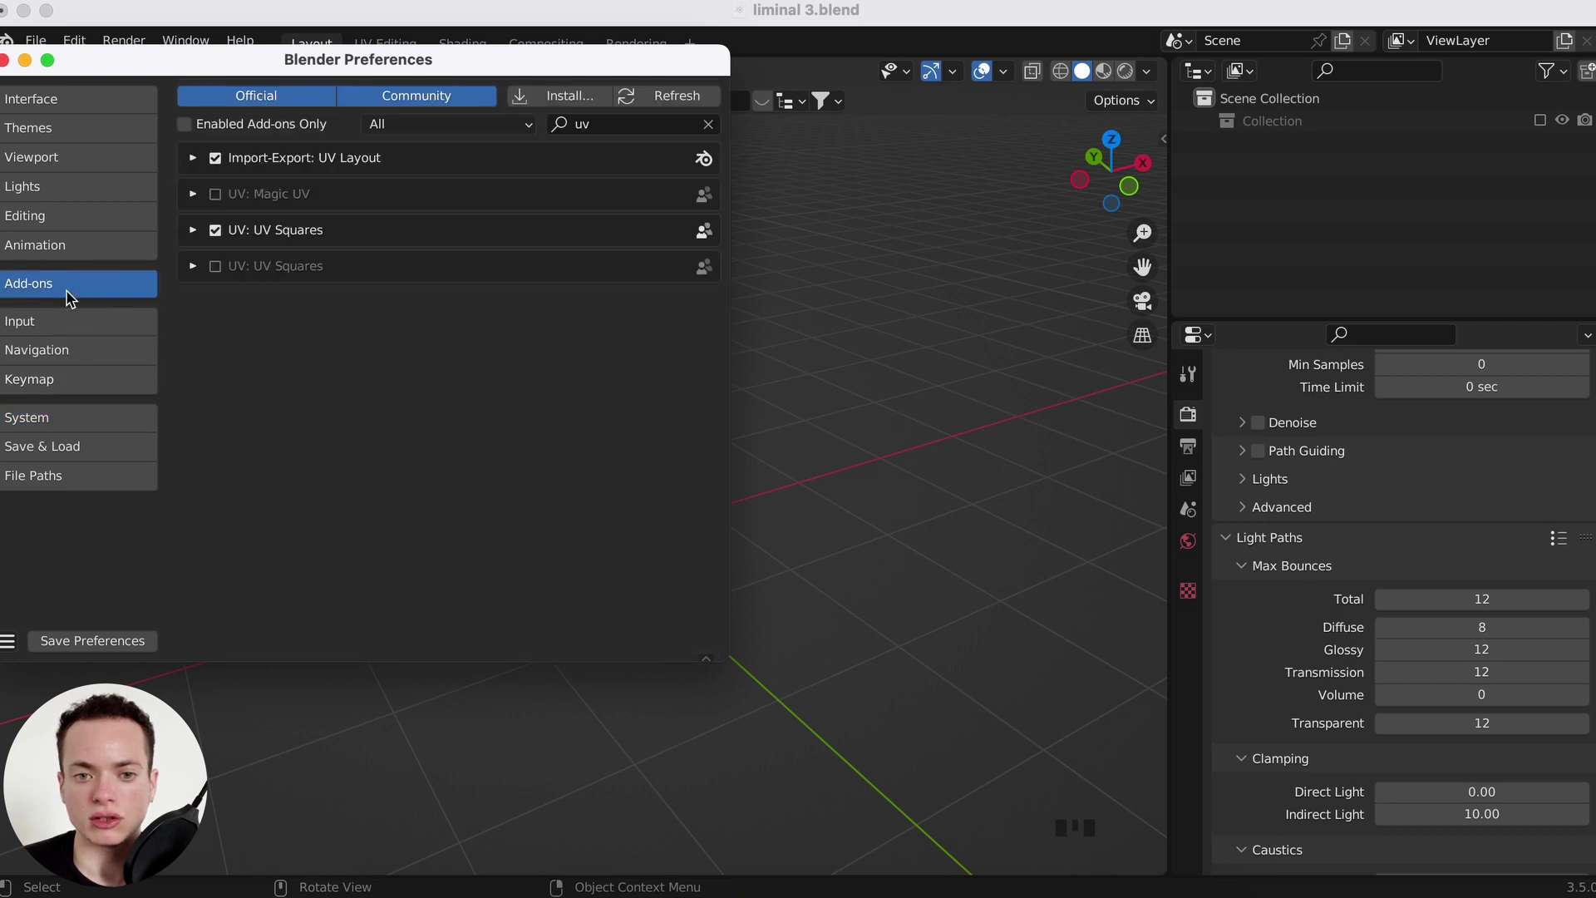
{"action": "left_click", "coordinate": [703, 125]}
{"action": "left_click", "coordinate": [681, 123]}
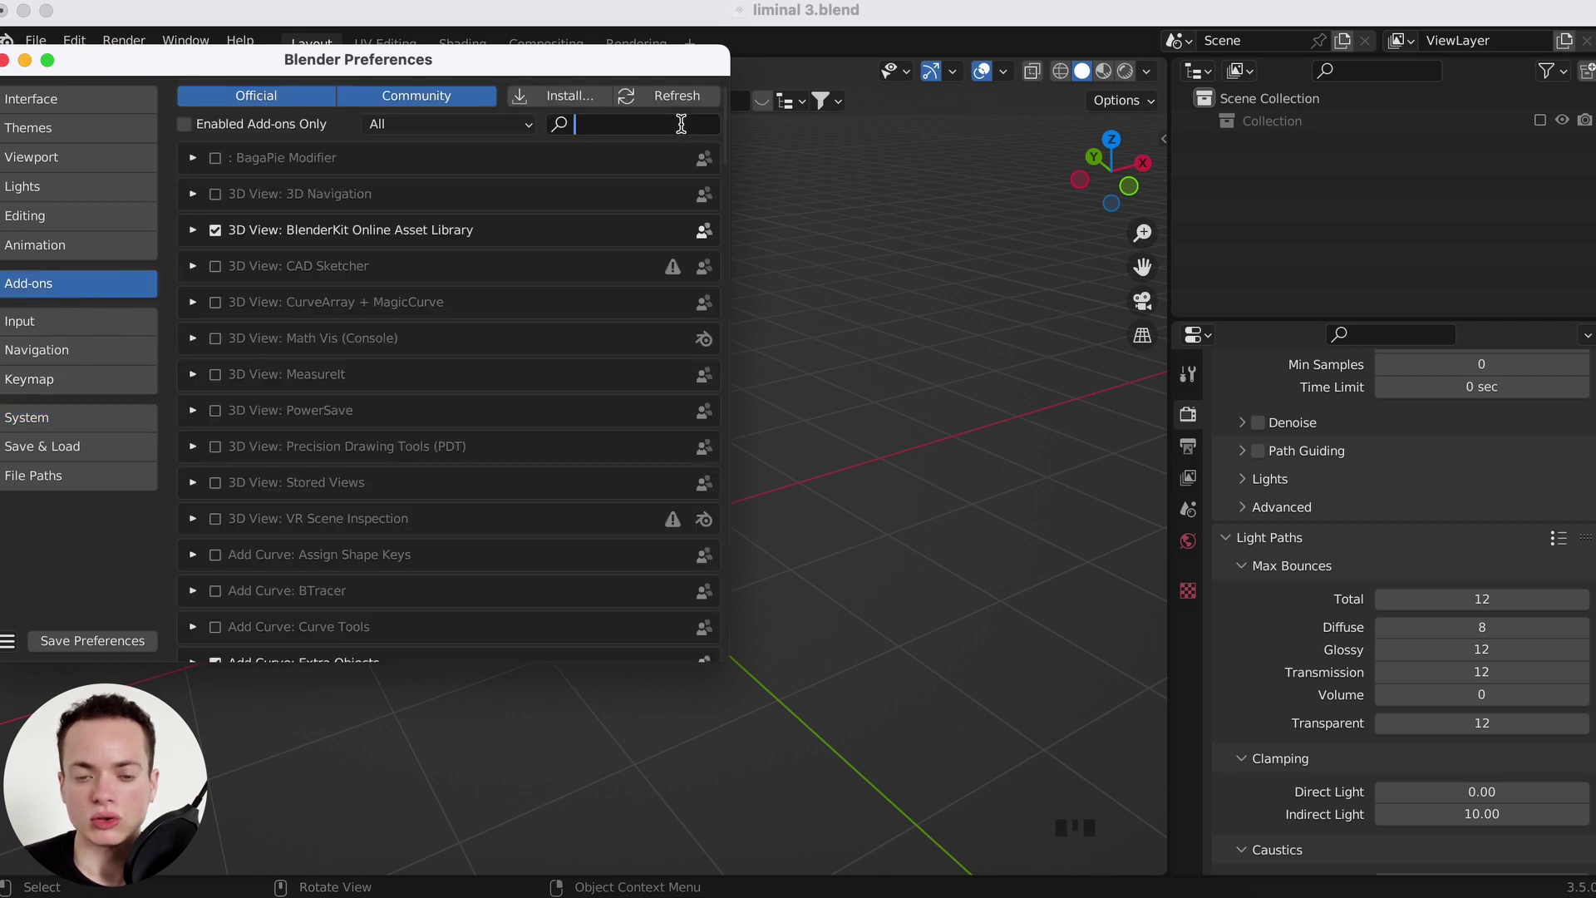
{"action": "type", "text": "mesh"}
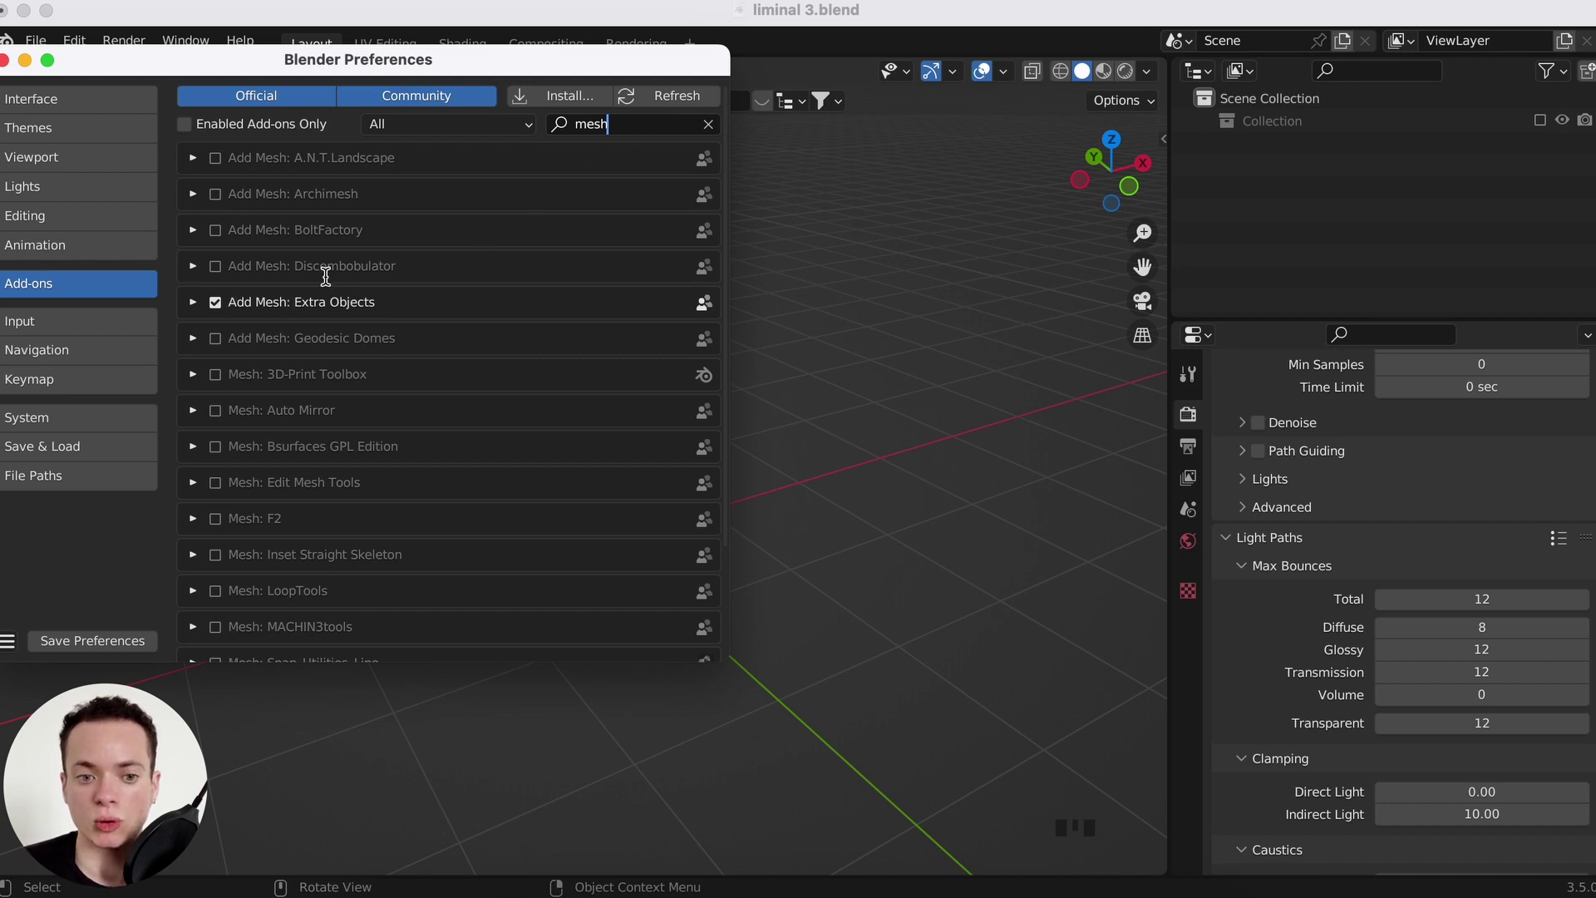
{"action": "left_click", "coordinate": [193, 303]}
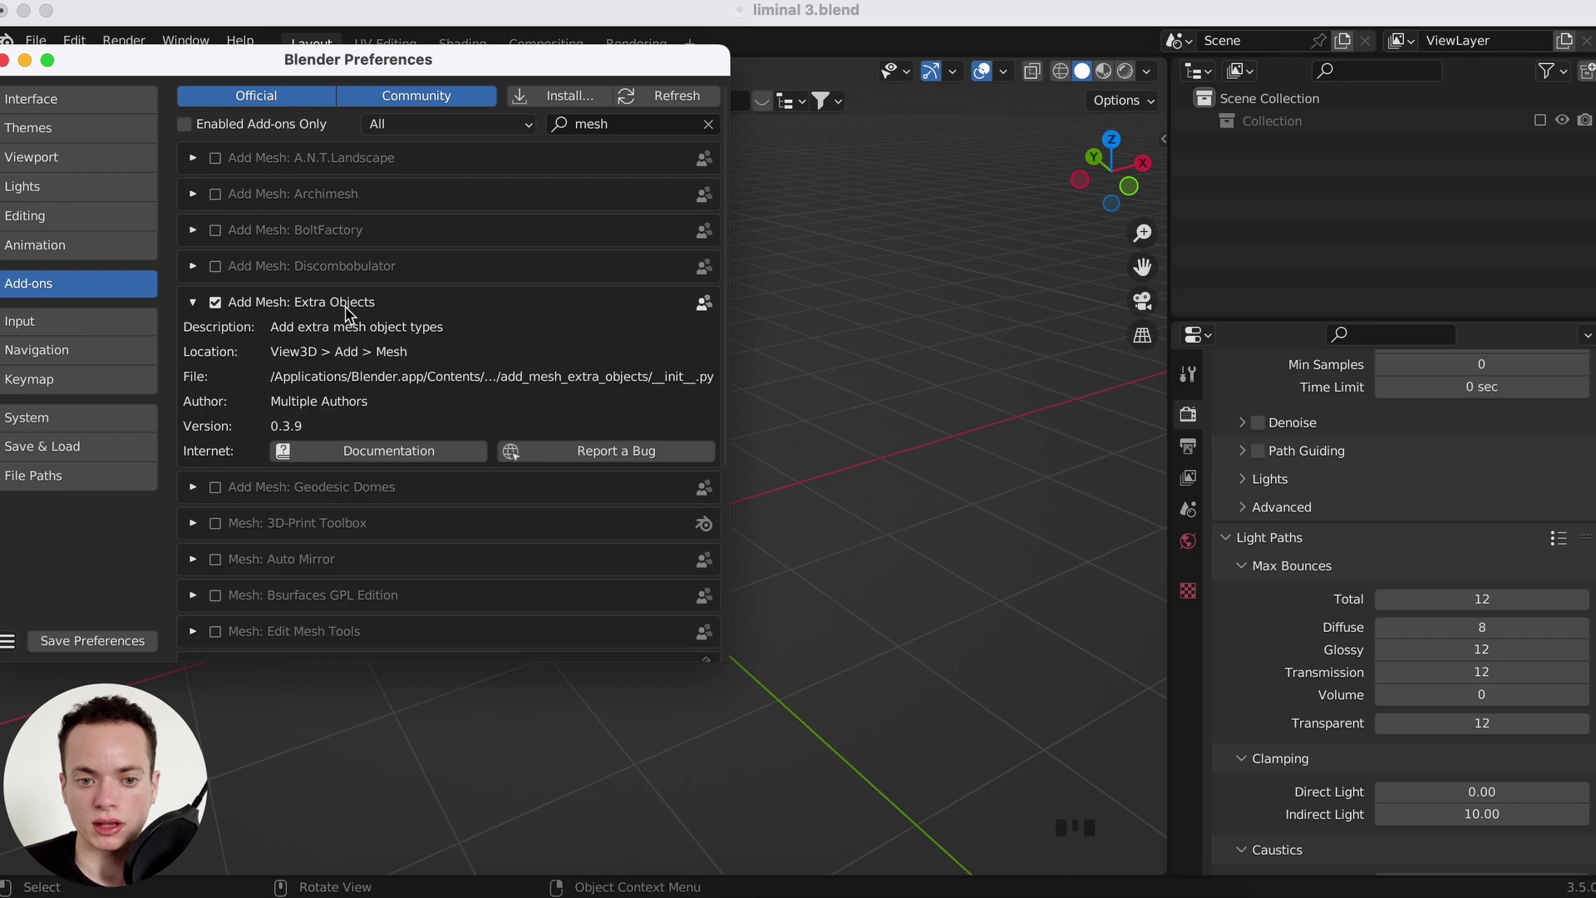
{"action": "left_click", "coordinate": [5, 61]}
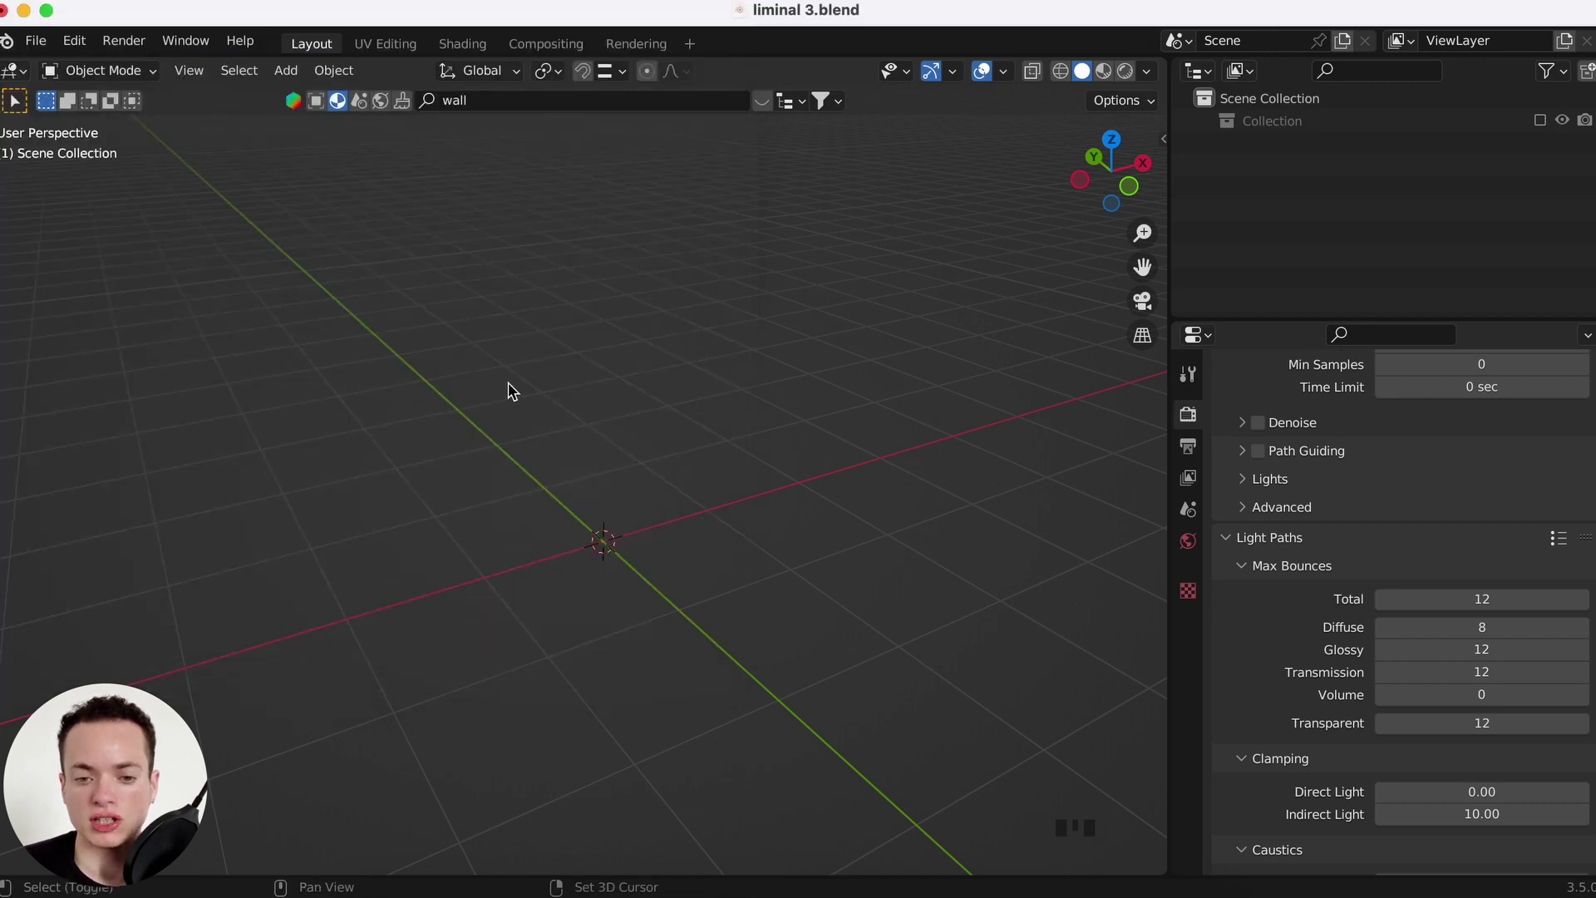
- Add a Single Vert mesh object at the origin from the Shift+A Mesh menu
{"action": "key", "text": "shift+a"}
{"action": "mouse_move", "coordinate": [513, 391]}
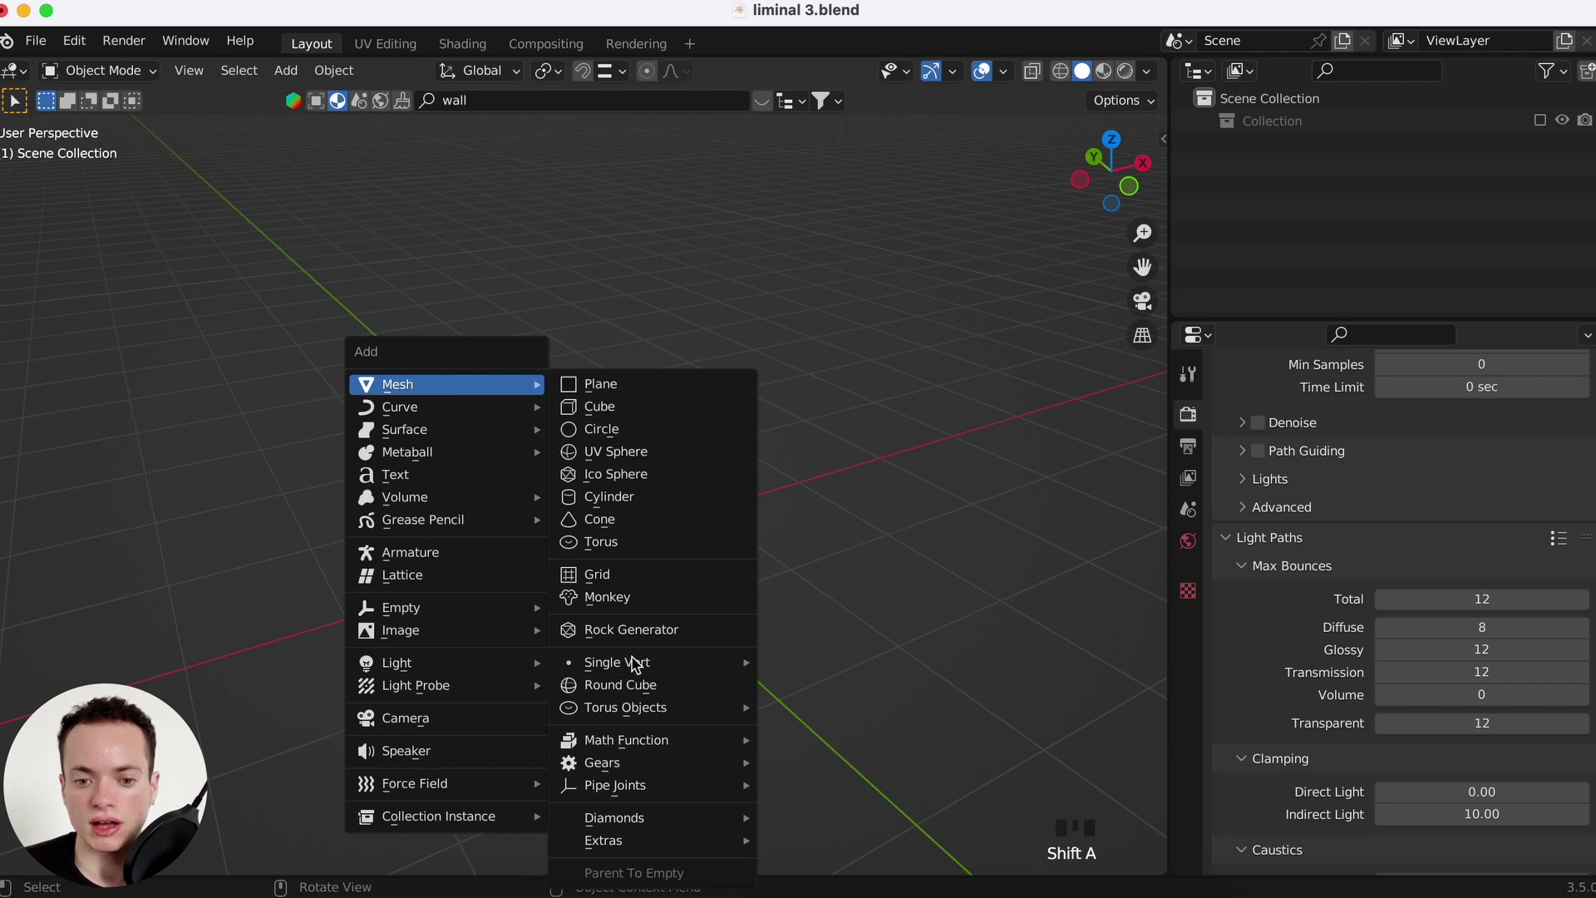
{"action": "mouse_move", "coordinate": [651, 788]}
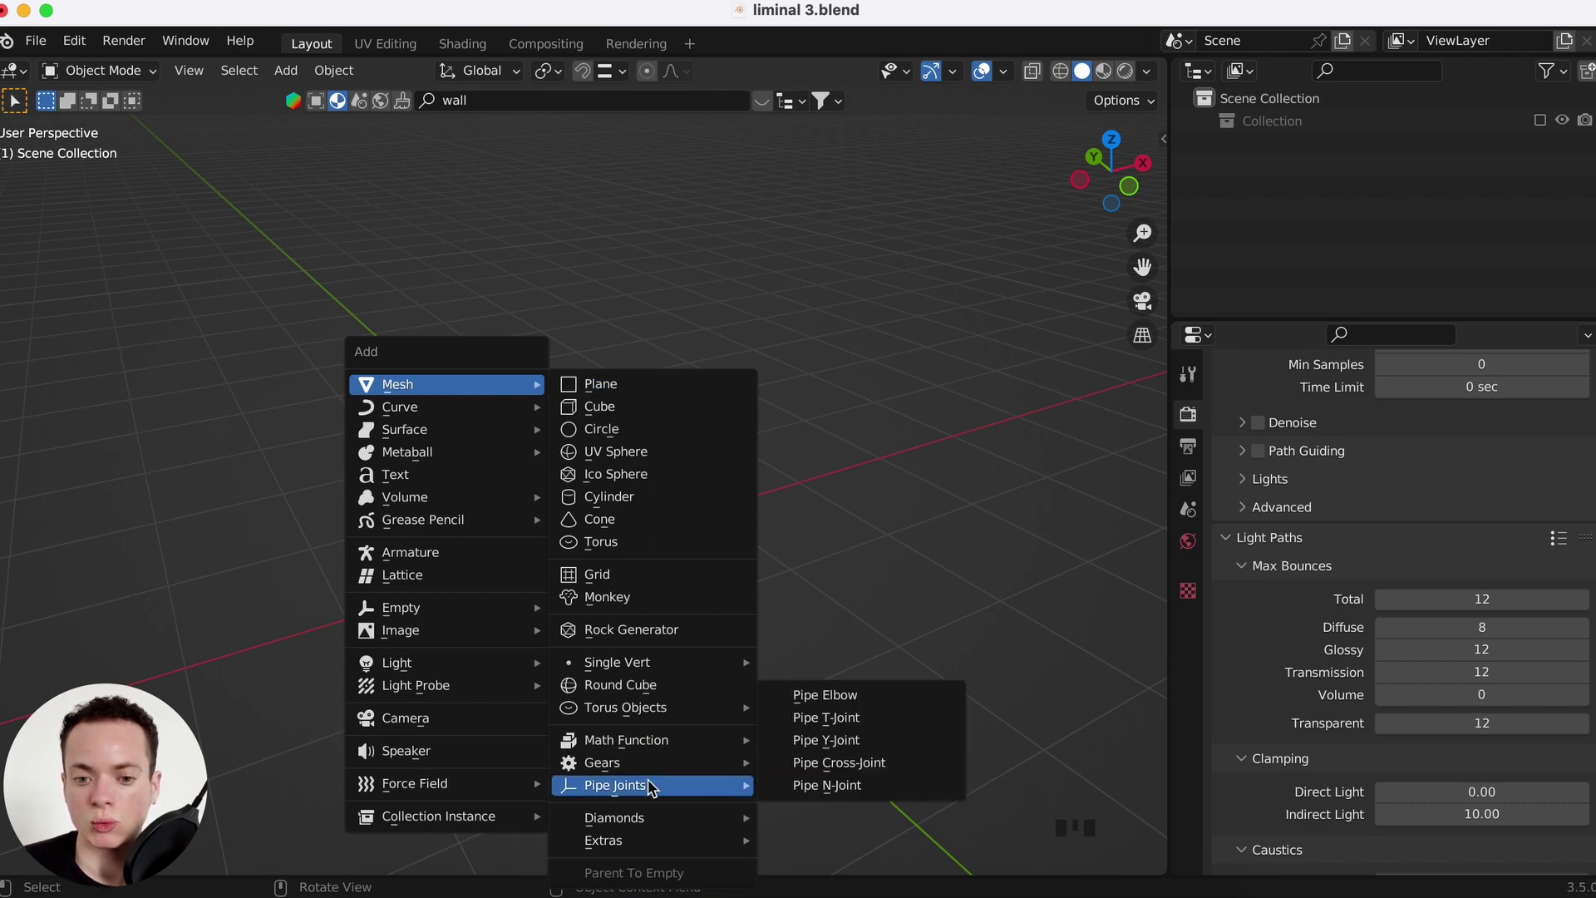
{"action": "mouse_move", "coordinate": [647, 665]}
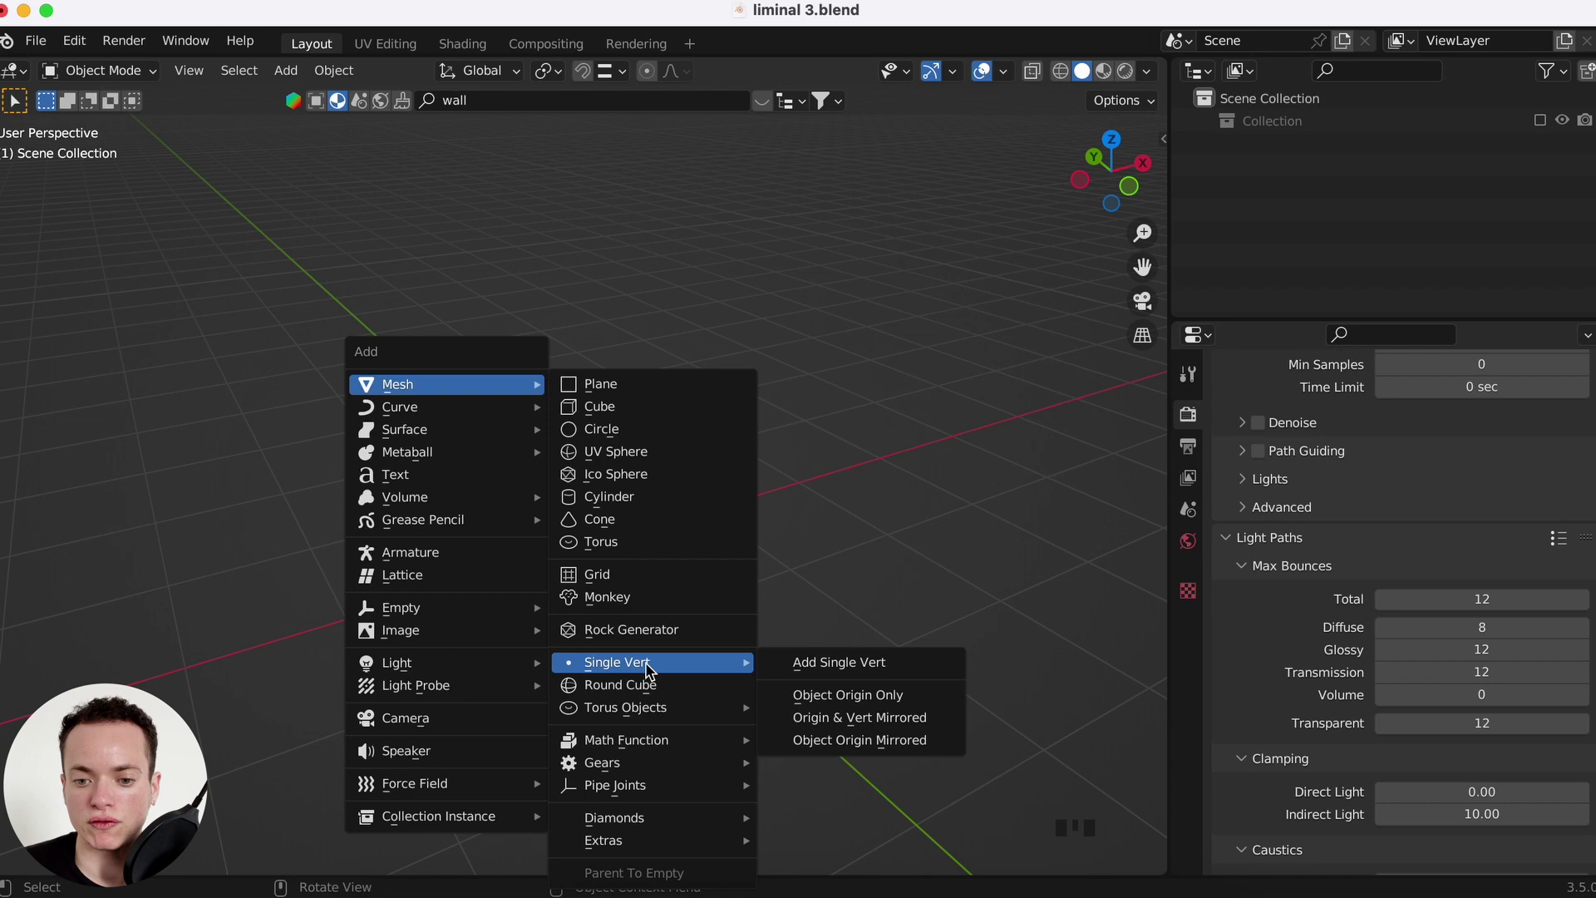
{"action": "left_click", "coordinate": [857, 669]}
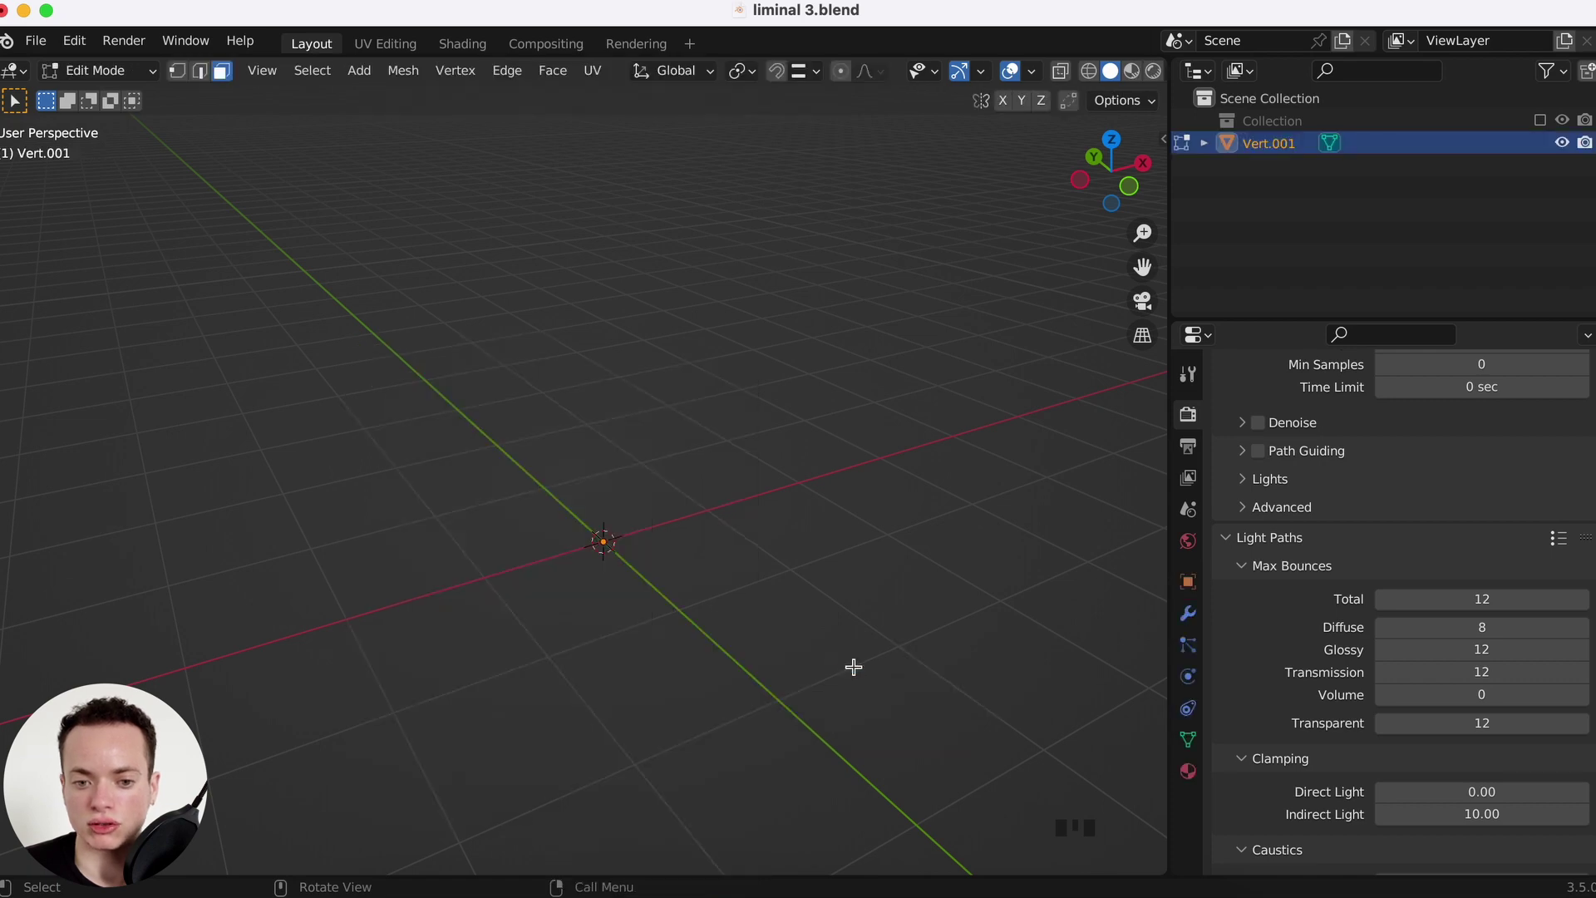
- Box-select the lone vertex, return to Object Mode and select Vert.001 in the Outliner
{"action": "left_click_drag", "start_coordinate": [574, 583], "coordinate": [676, 668]}
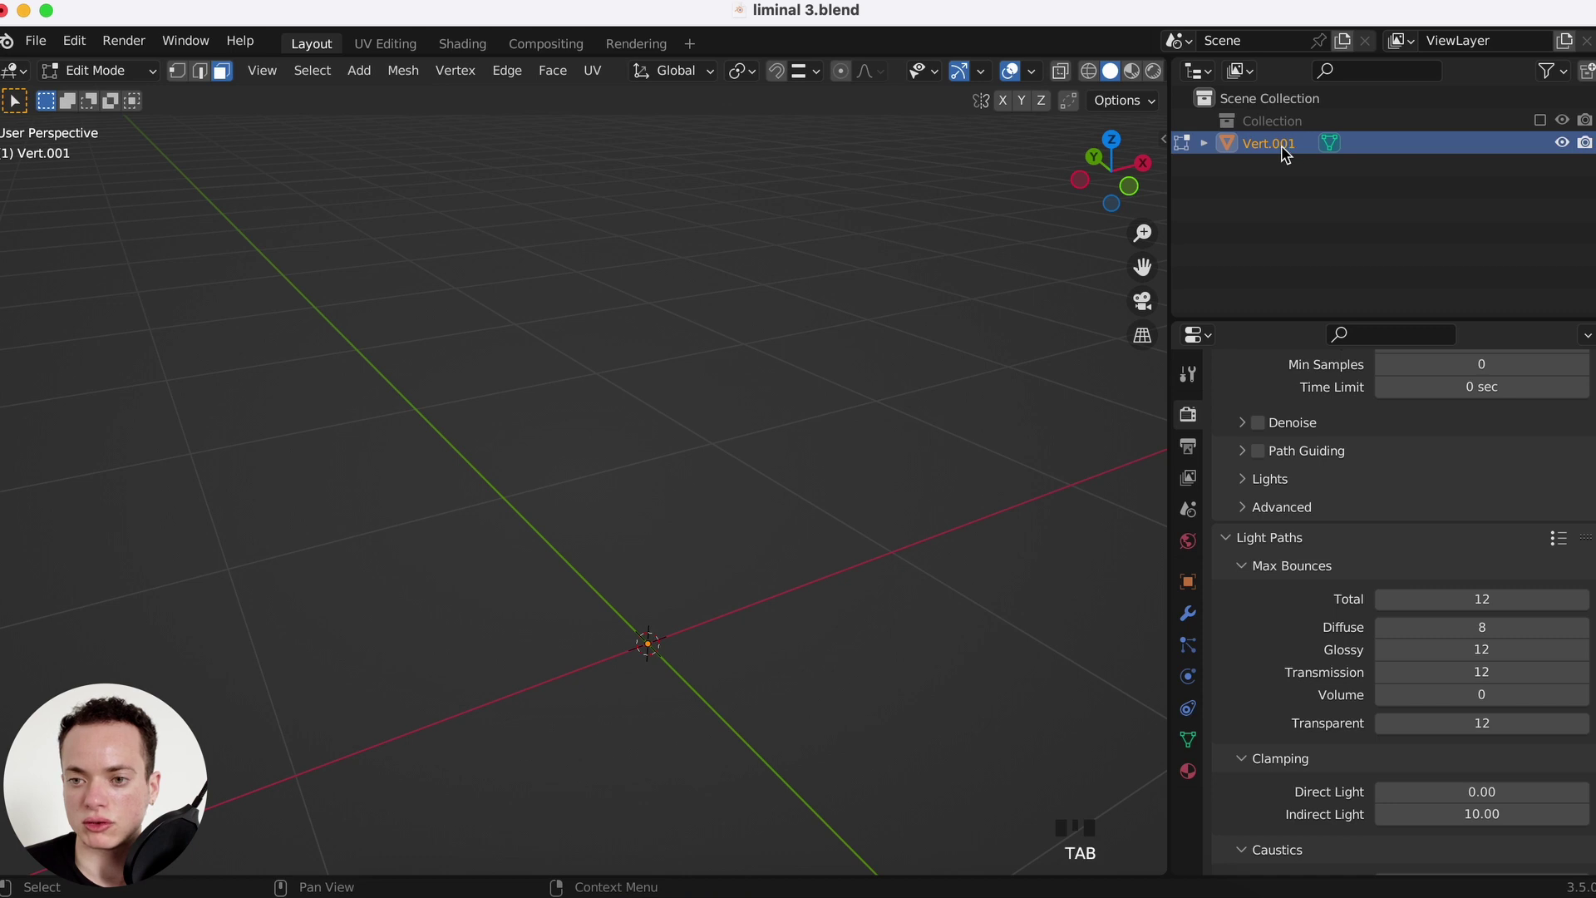
{"action": "key", "text": "Tab"}
{"action": "scroll", "coordinate": [748, 499], "scroll_direction": "down", "scroll_amount": 3}
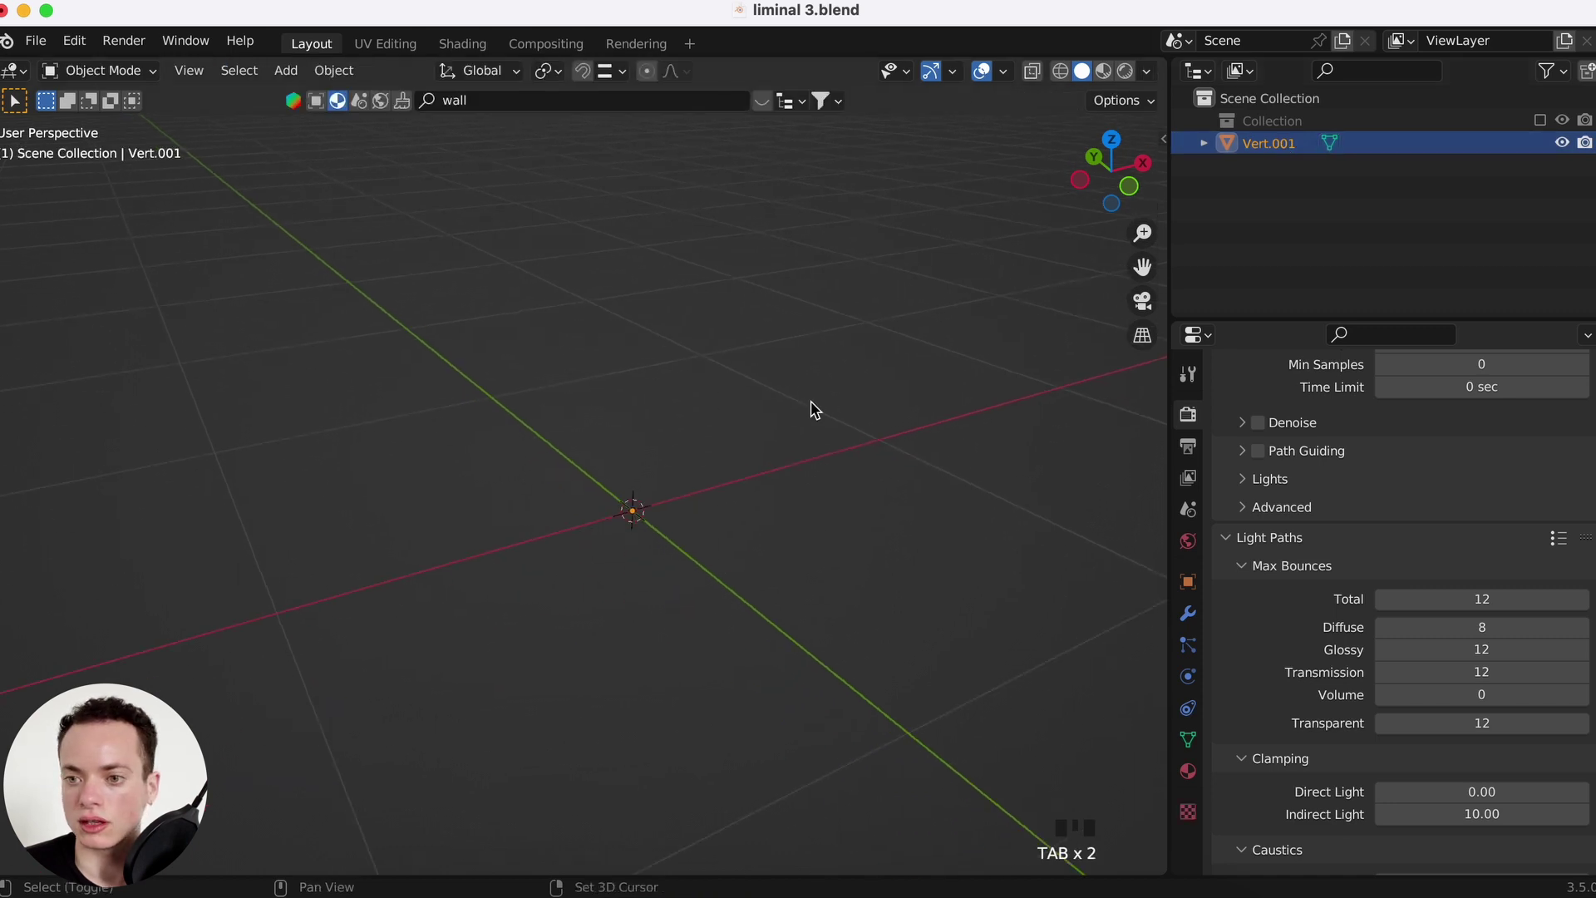
{"action": "left_click", "coordinate": [1299, 146]}
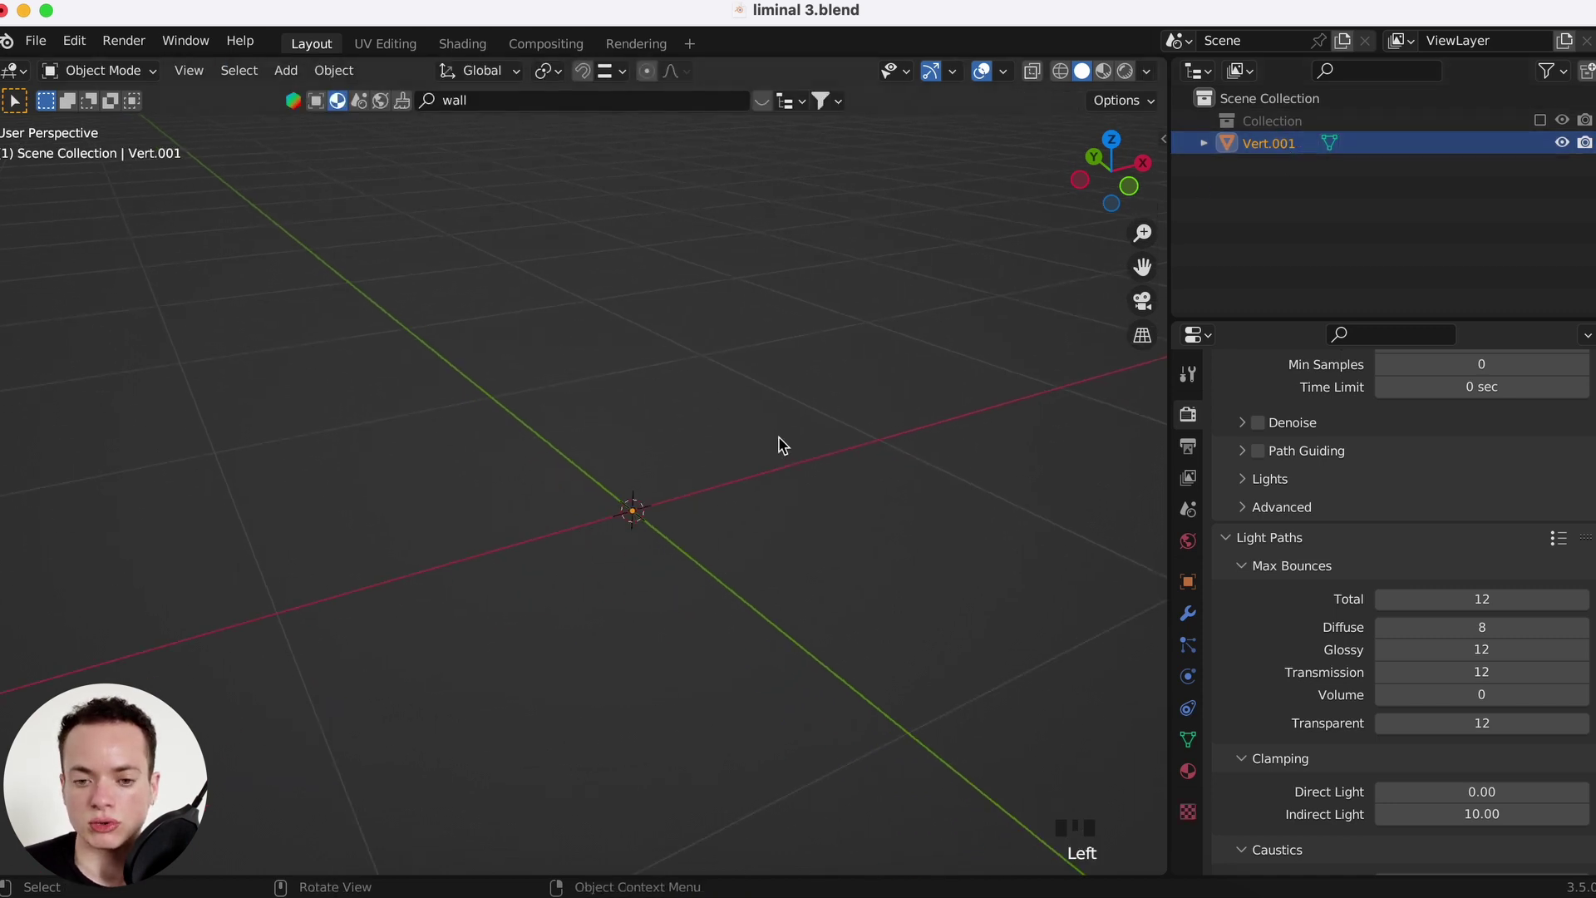
- Add a Point light at the 3D cursor and orbit the view slightly around it
{"action": "key", "text": "shift+a"}
{"action": "mouse_move", "coordinate": [773, 445]}
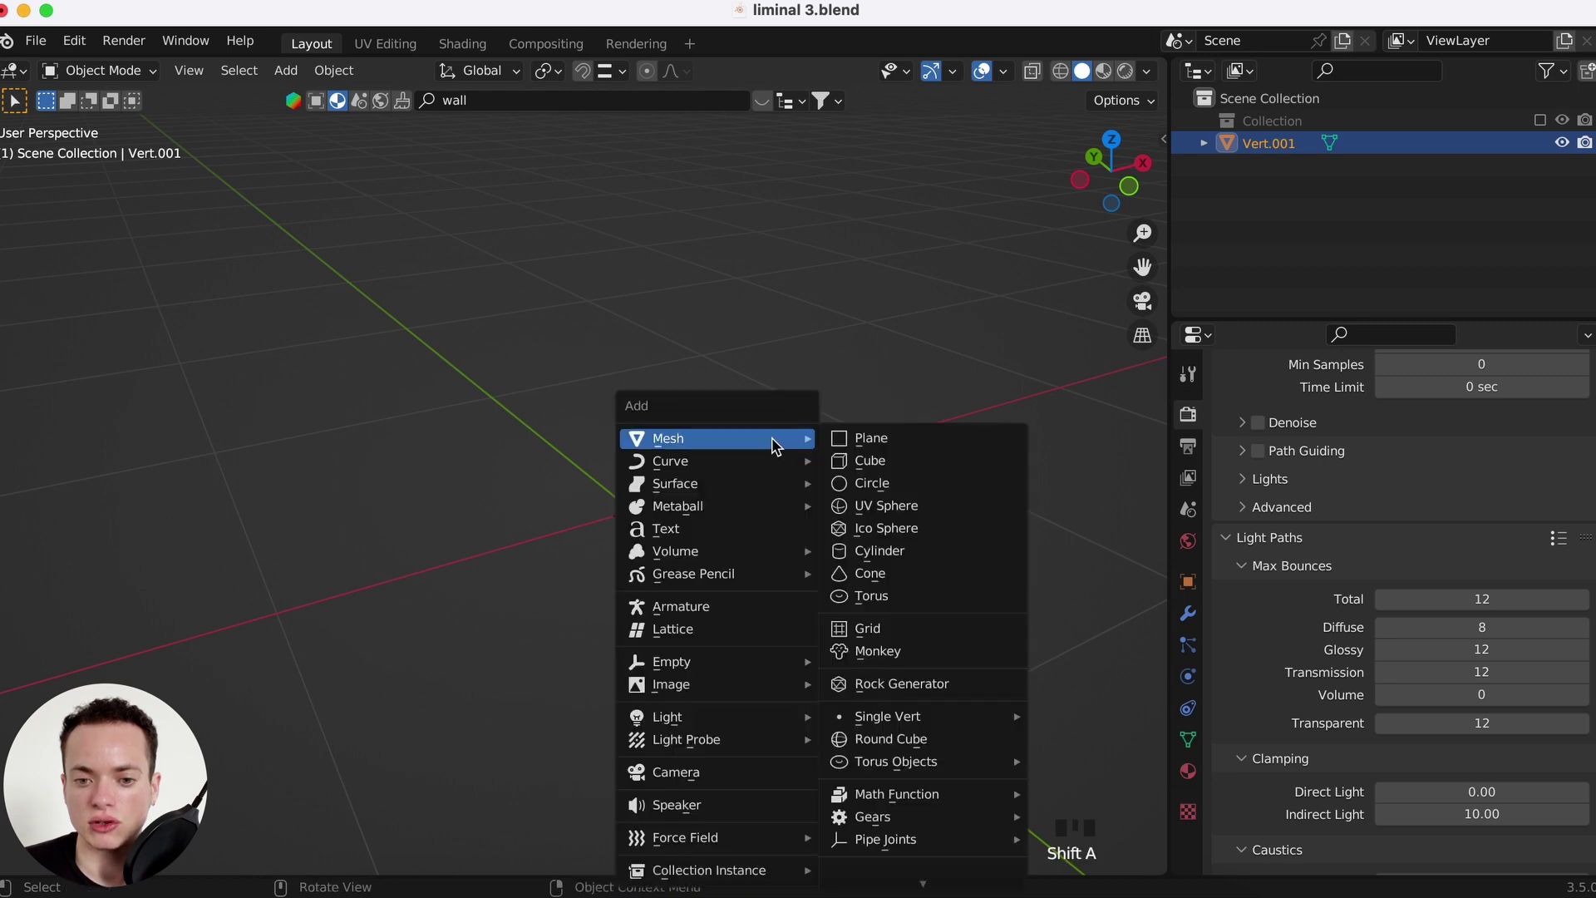
{"action": "mouse_move", "coordinate": [705, 720]}
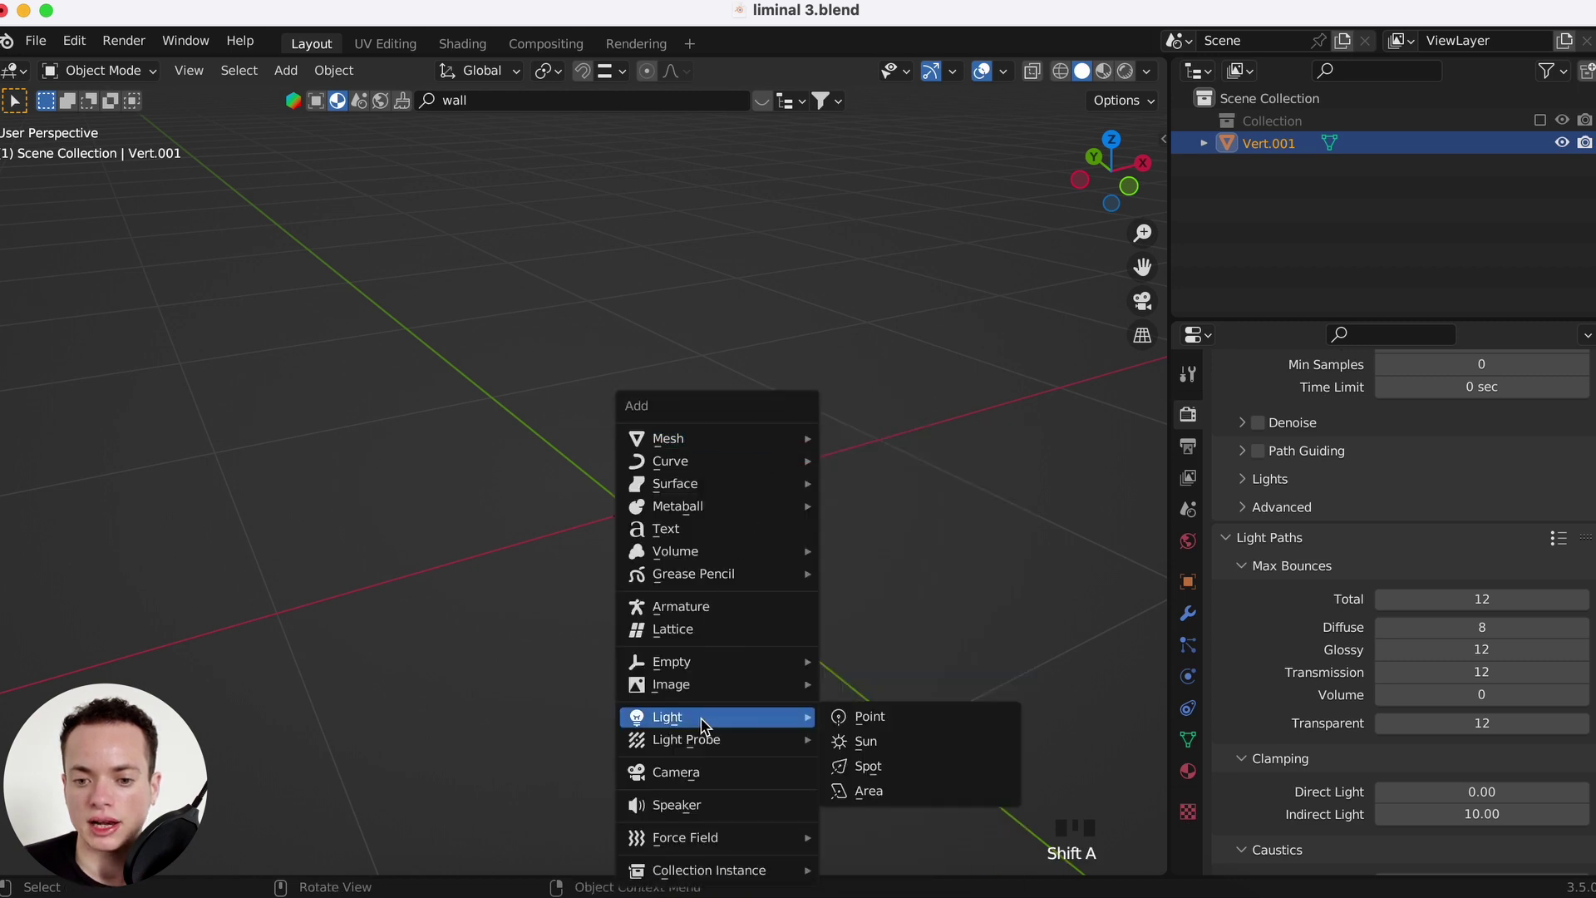
{"action": "left_click", "coordinate": [881, 719]}
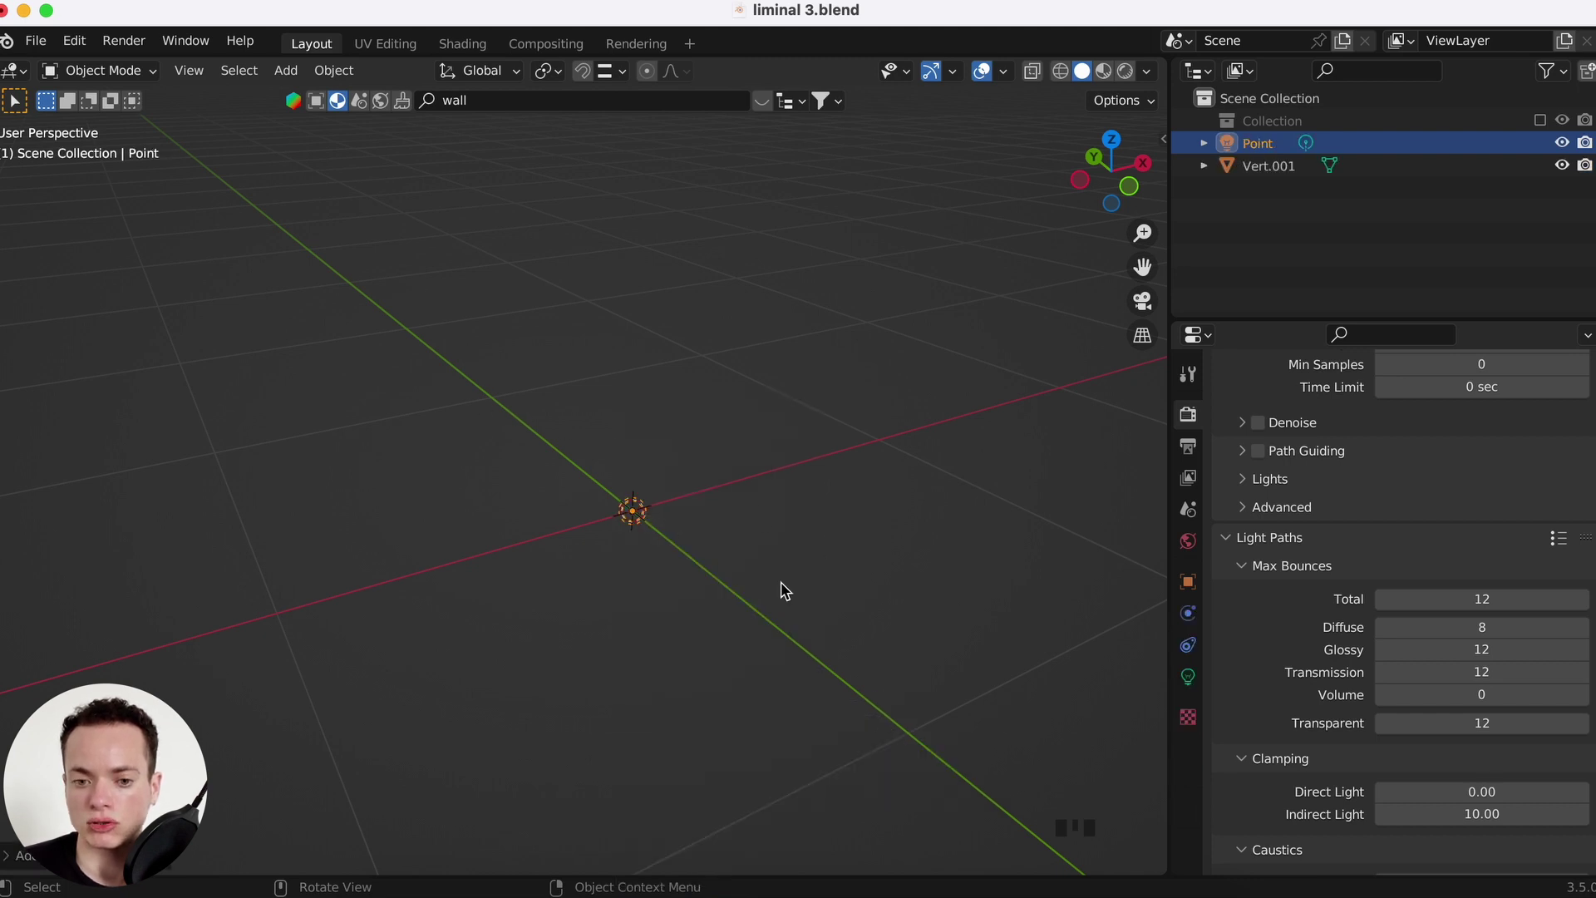
{"action": "middle_click_drag", "start_coordinate": [785, 591], "coordinate": [780, 581]}
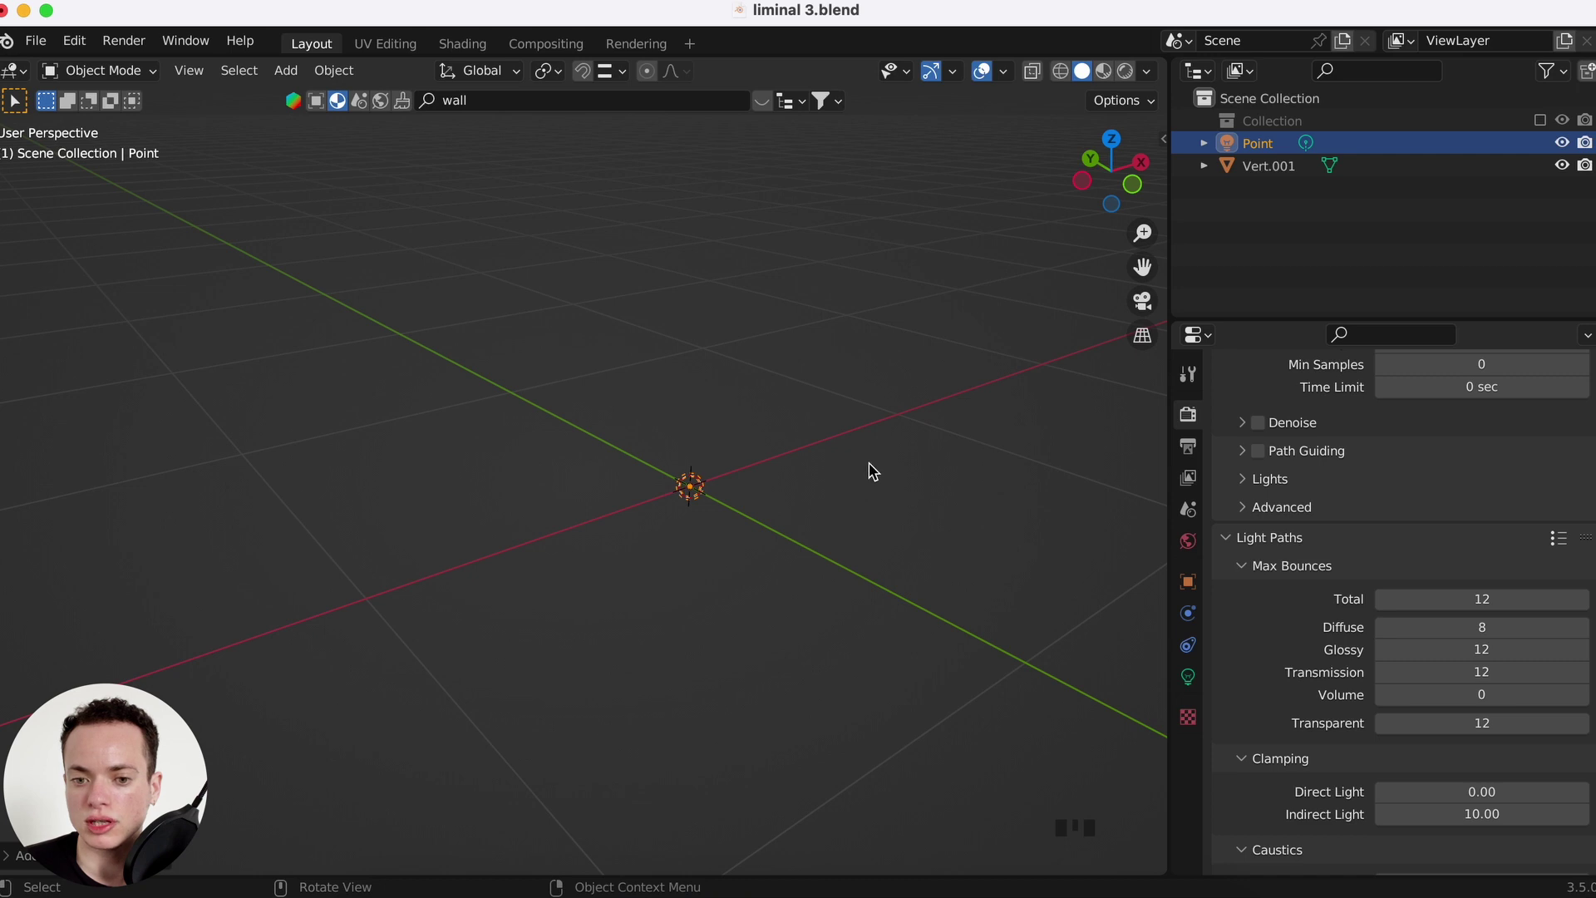
- Select Vert.001 and the Point light in the Outliner, then parent them with Ctrl+P > Object
{"action": "left_click", "coordinate": [1265, 164]}
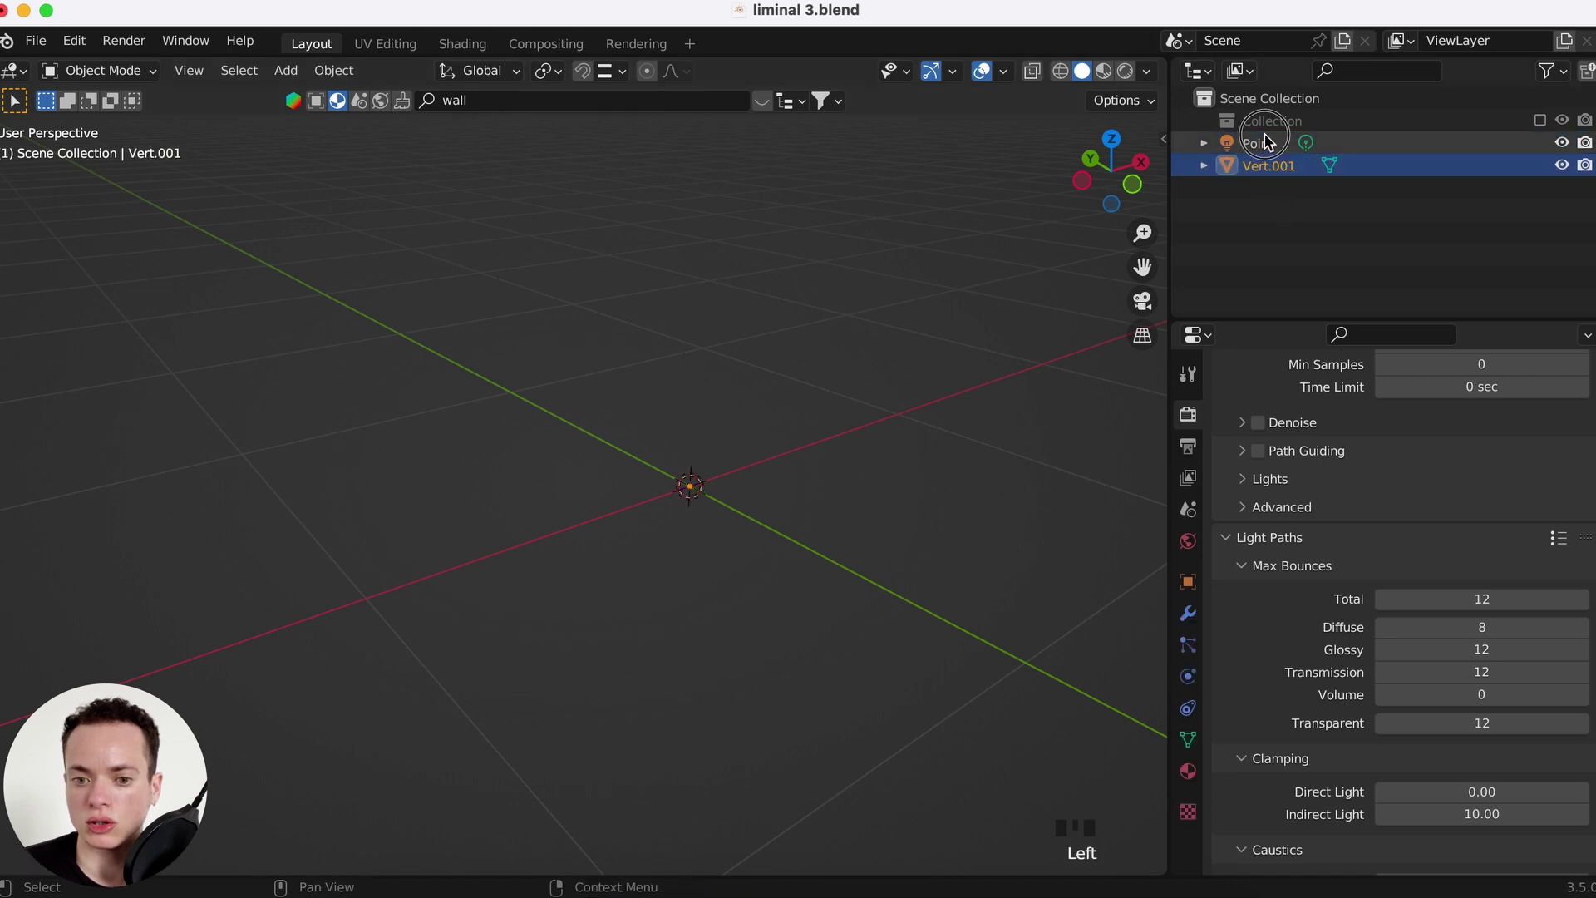
{"action": "left_click", "coordinate": [1266, 153]}
{"action": "left_click", "coordinate": [1269, 169]}
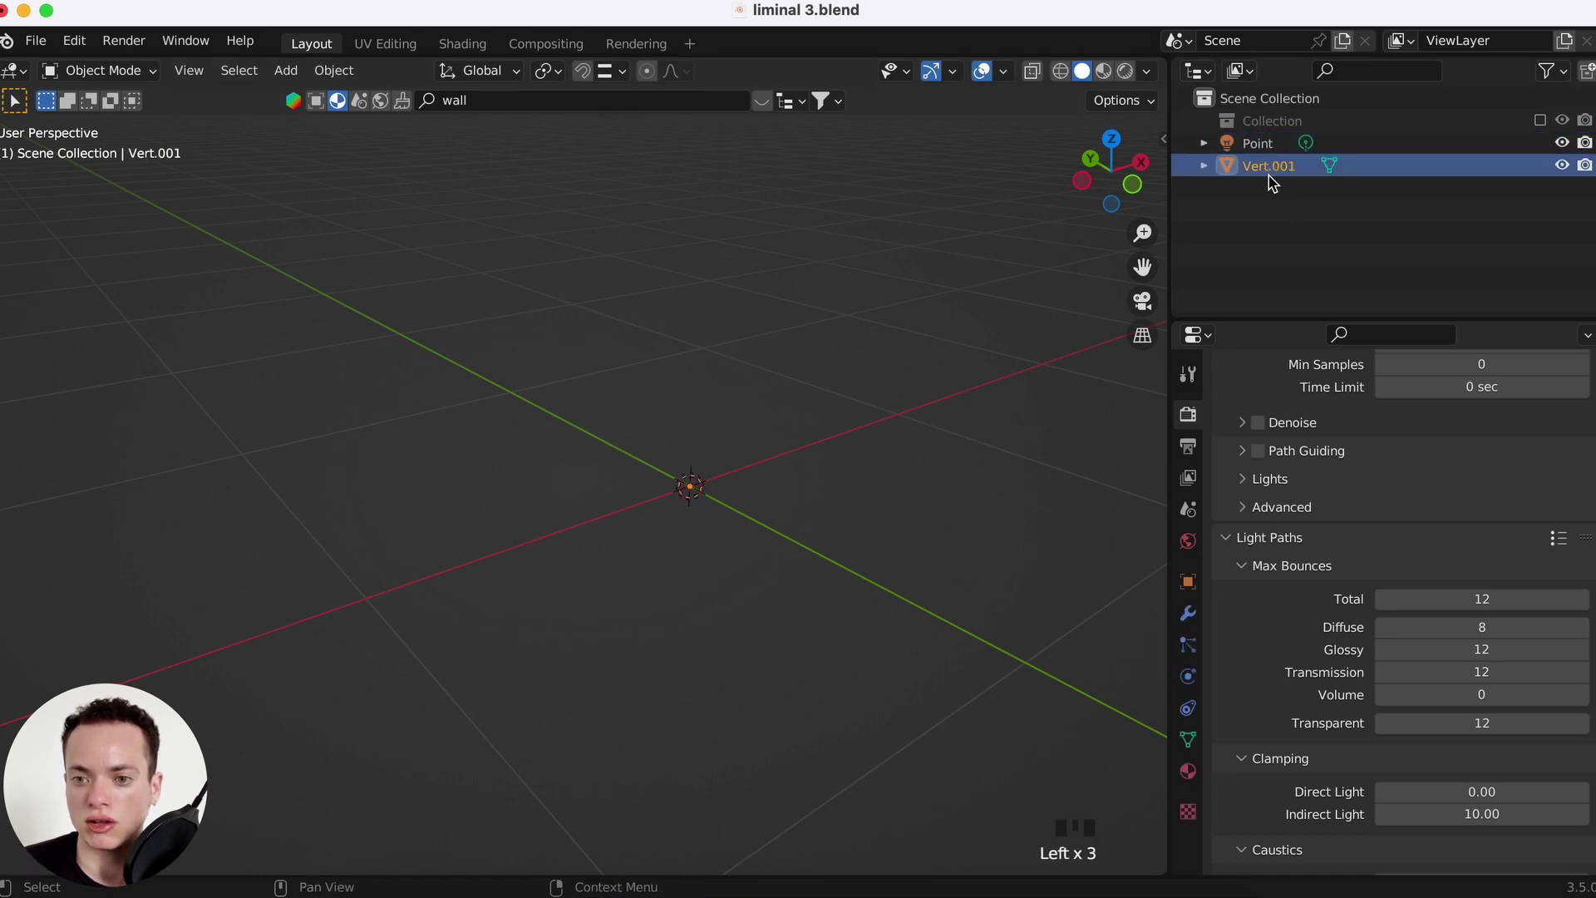
{"action": "left_click", "coordinate": [1265, 174]}
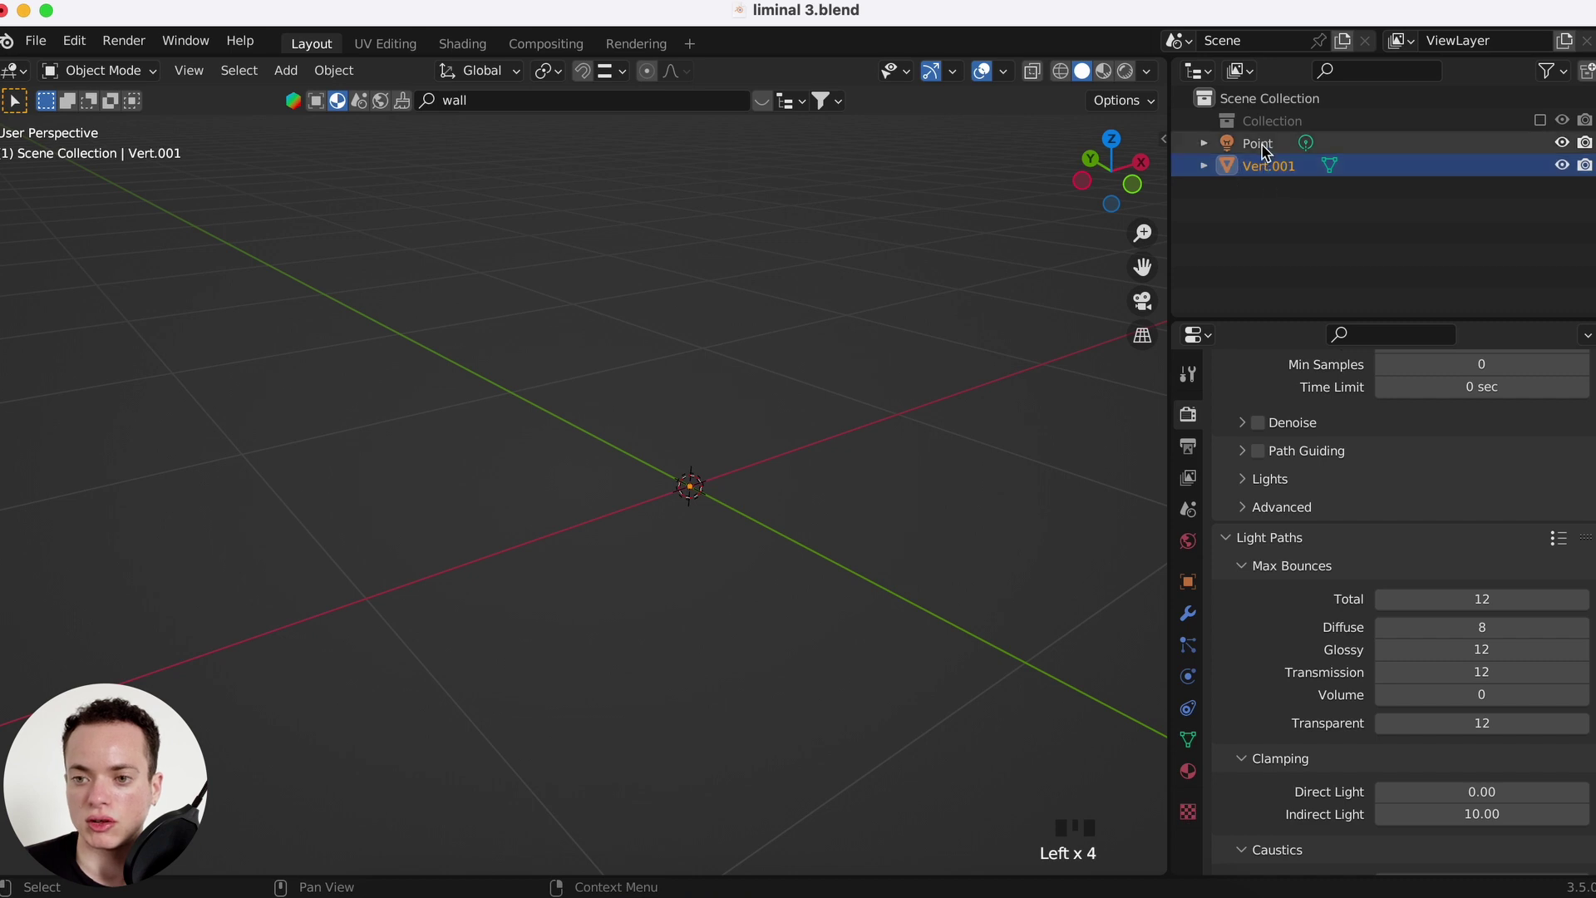
{"action": "left_click", "coordinate": [1264, 152]}
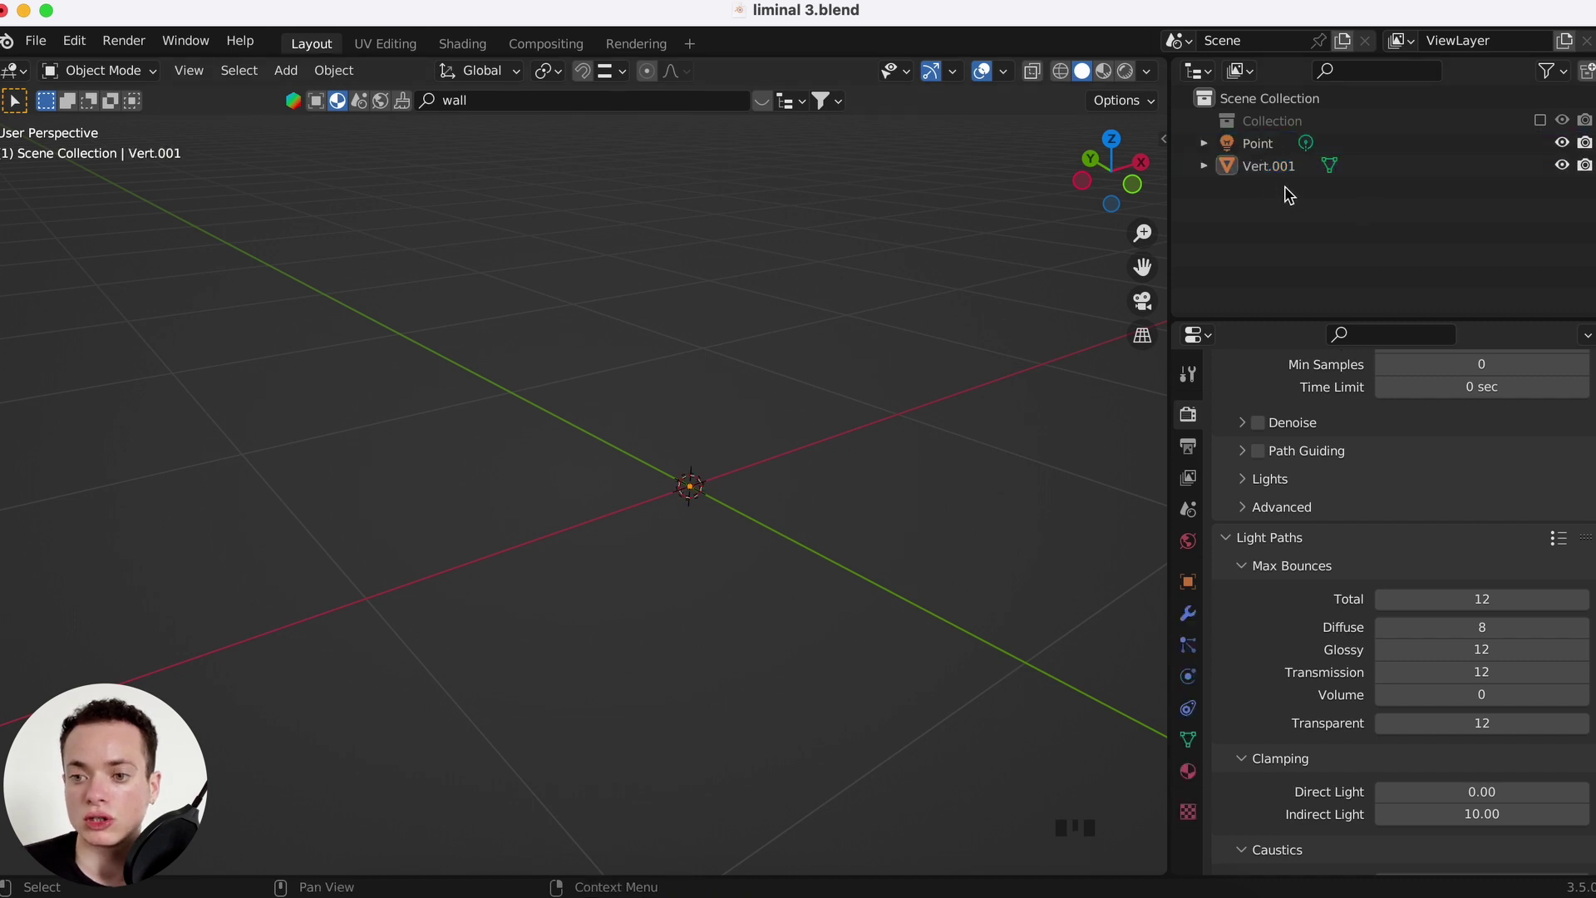
{"action": "left_click", "coordinate": [1272, 169]}
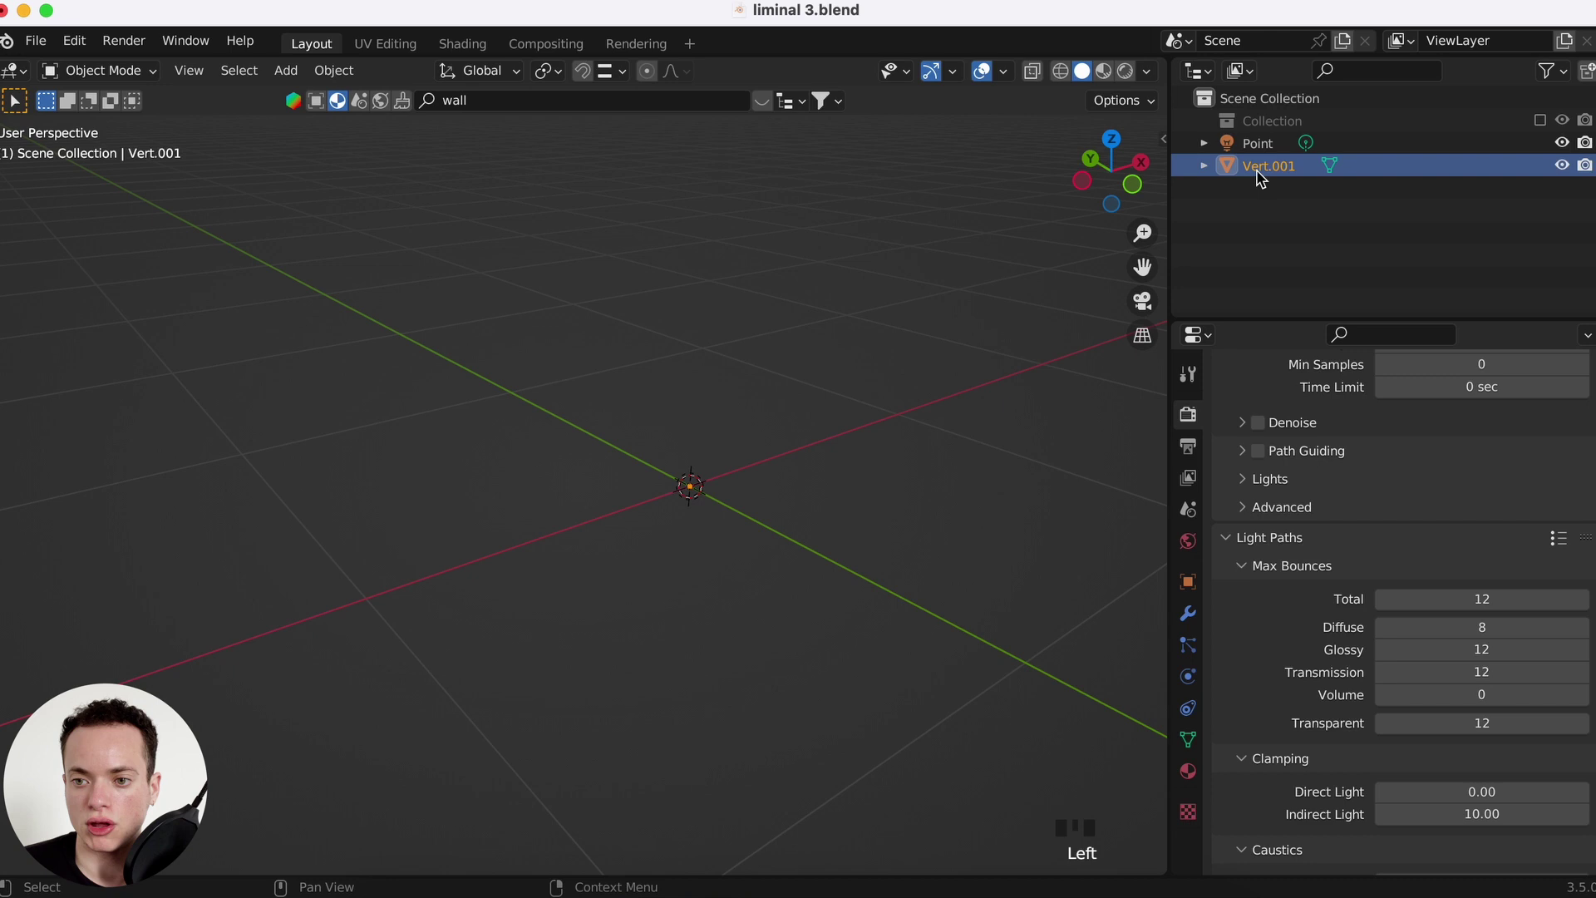
{"action": "left_click", "coordinate": [1266, 147], "text": "shift"}
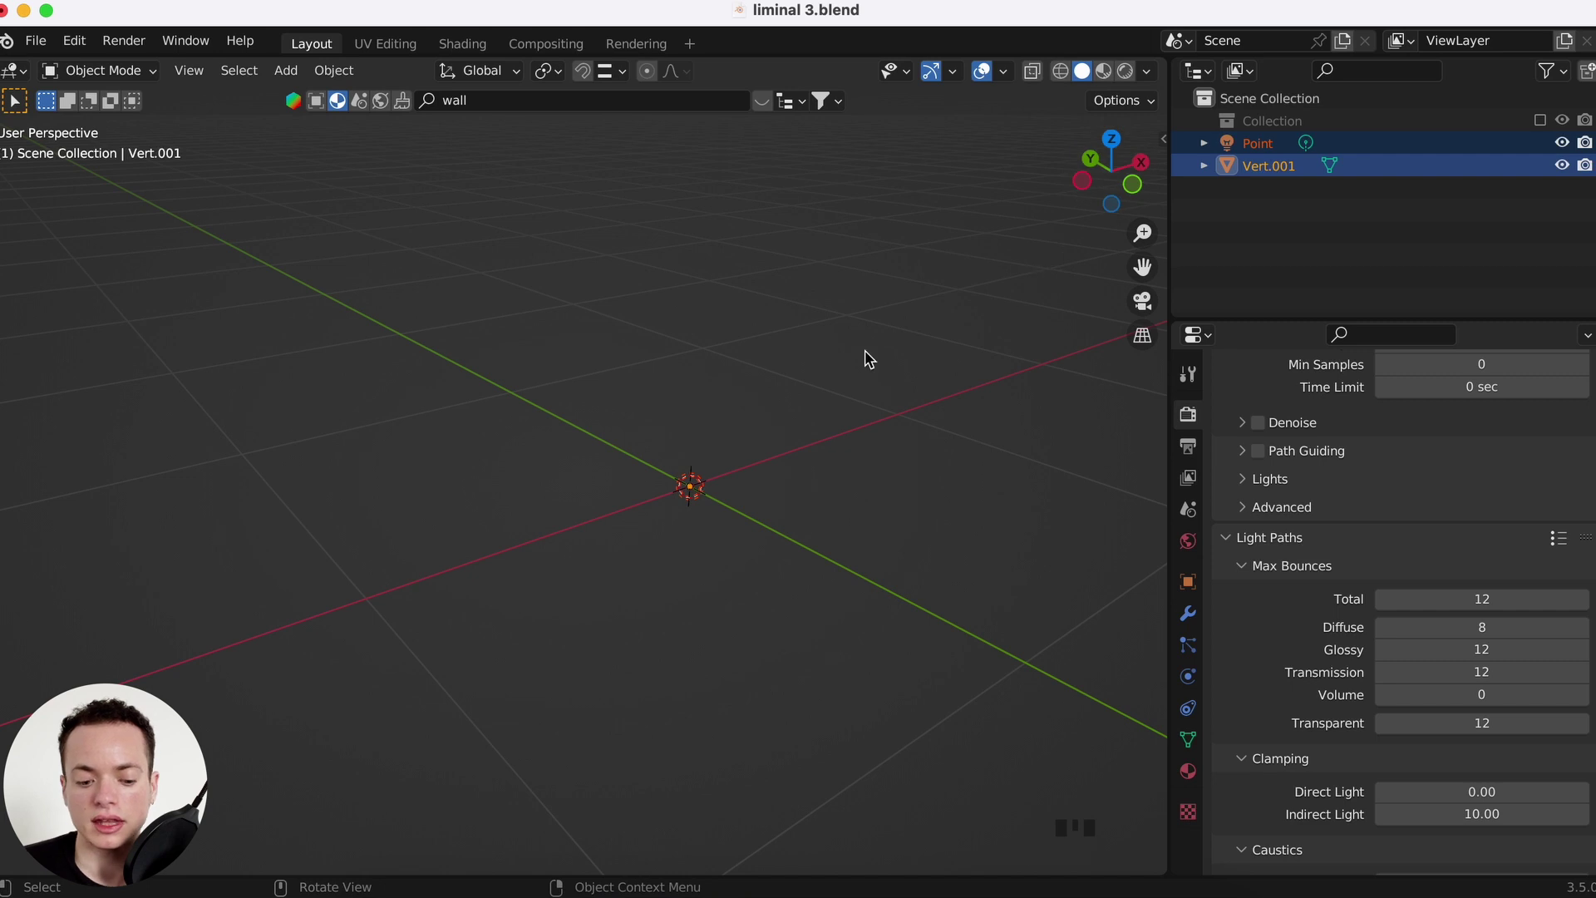
{"action": "key", "text": "ctrl+p"}
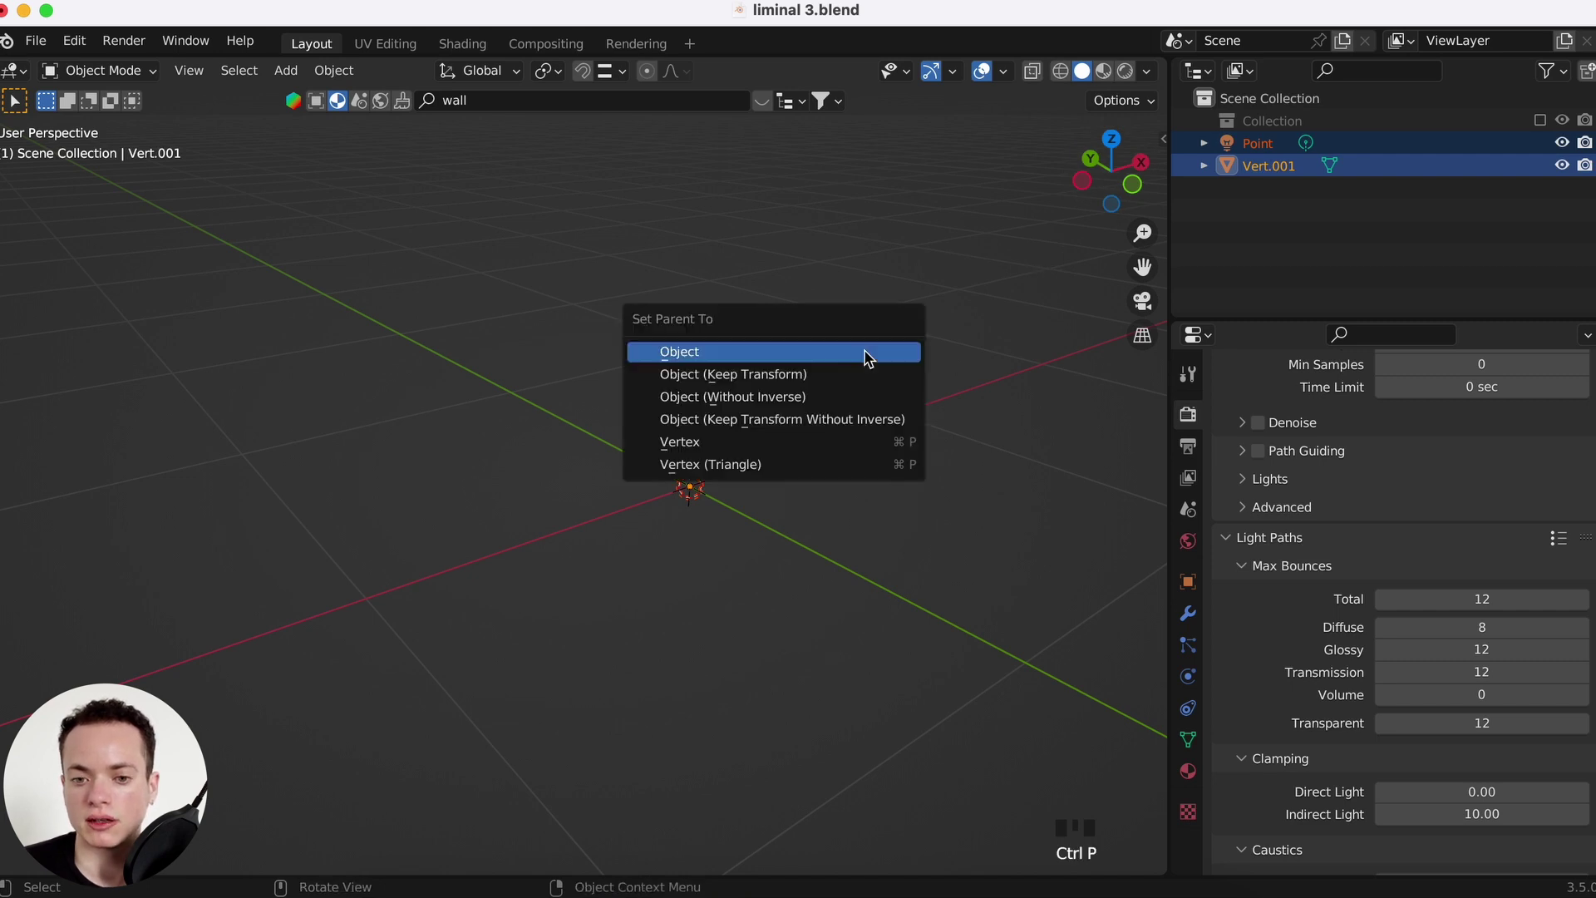
{"action": "left_click", "coordinate": [703, 354]}
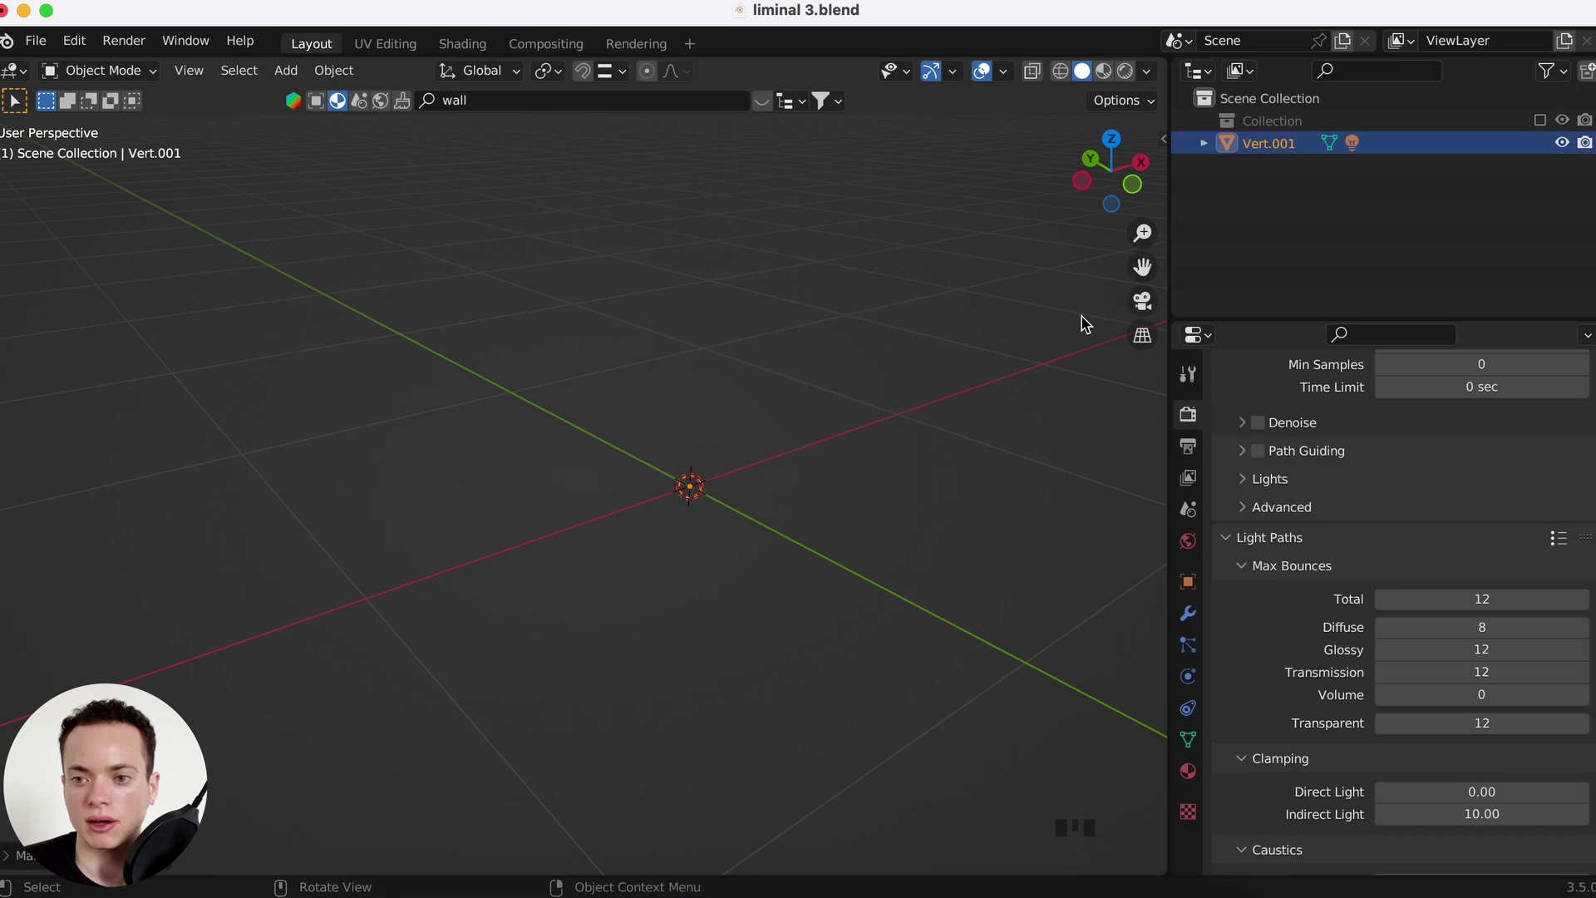
- Expand Vert.001 in the Outliner to reveal the Point light nested beneath it
{"action": "left_click", "coordinate": [1269, 145]}
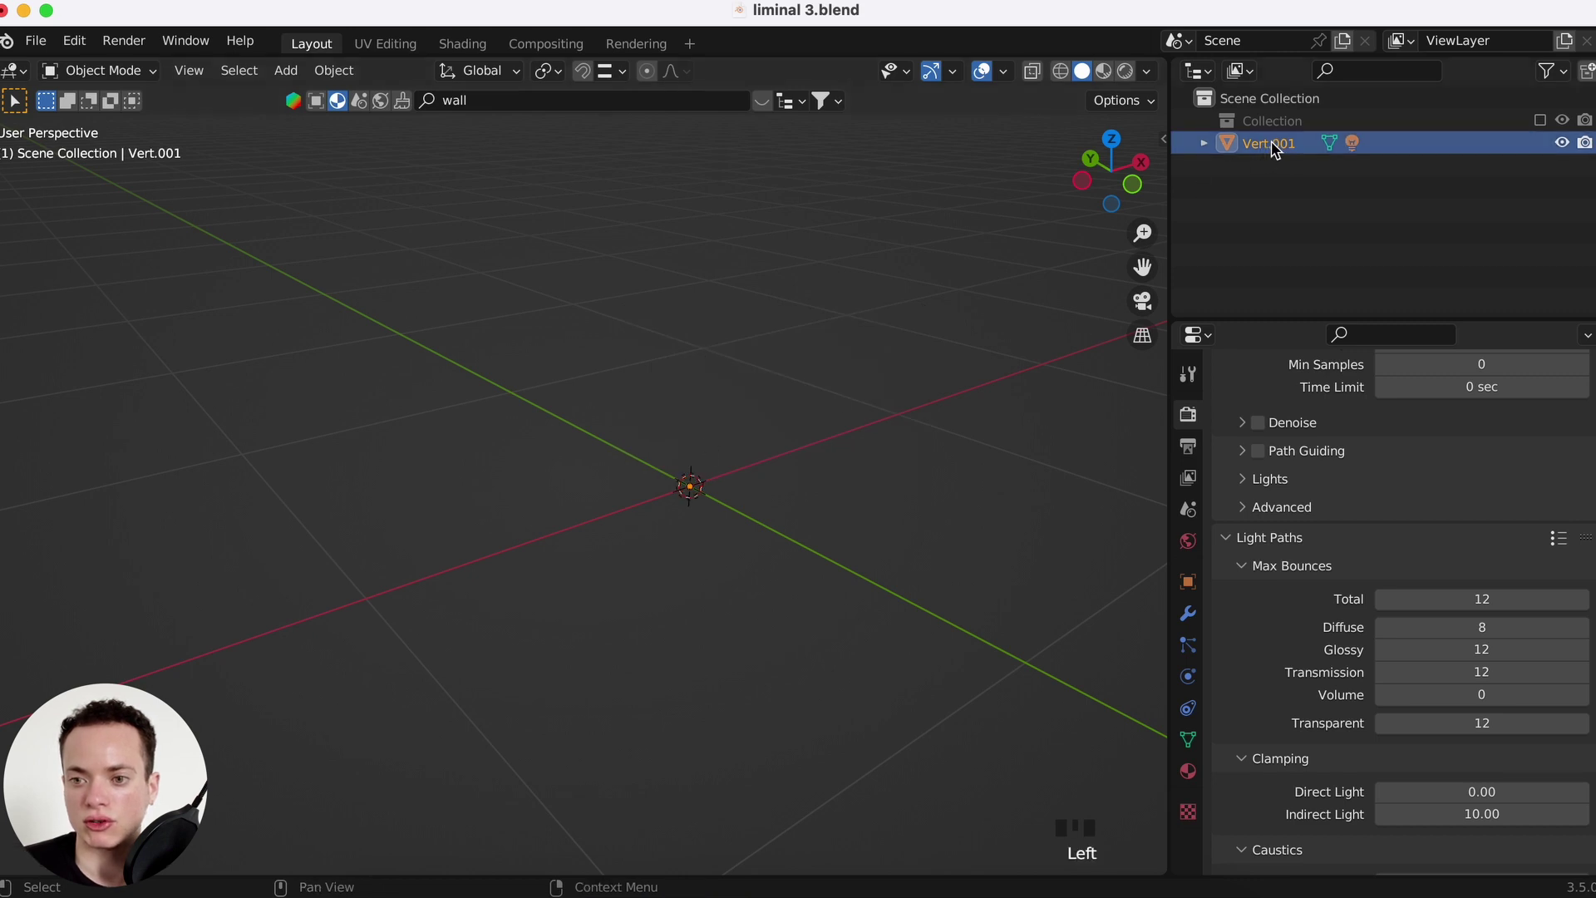
{"action": "left_click", "coordinate": [1205, 144]}
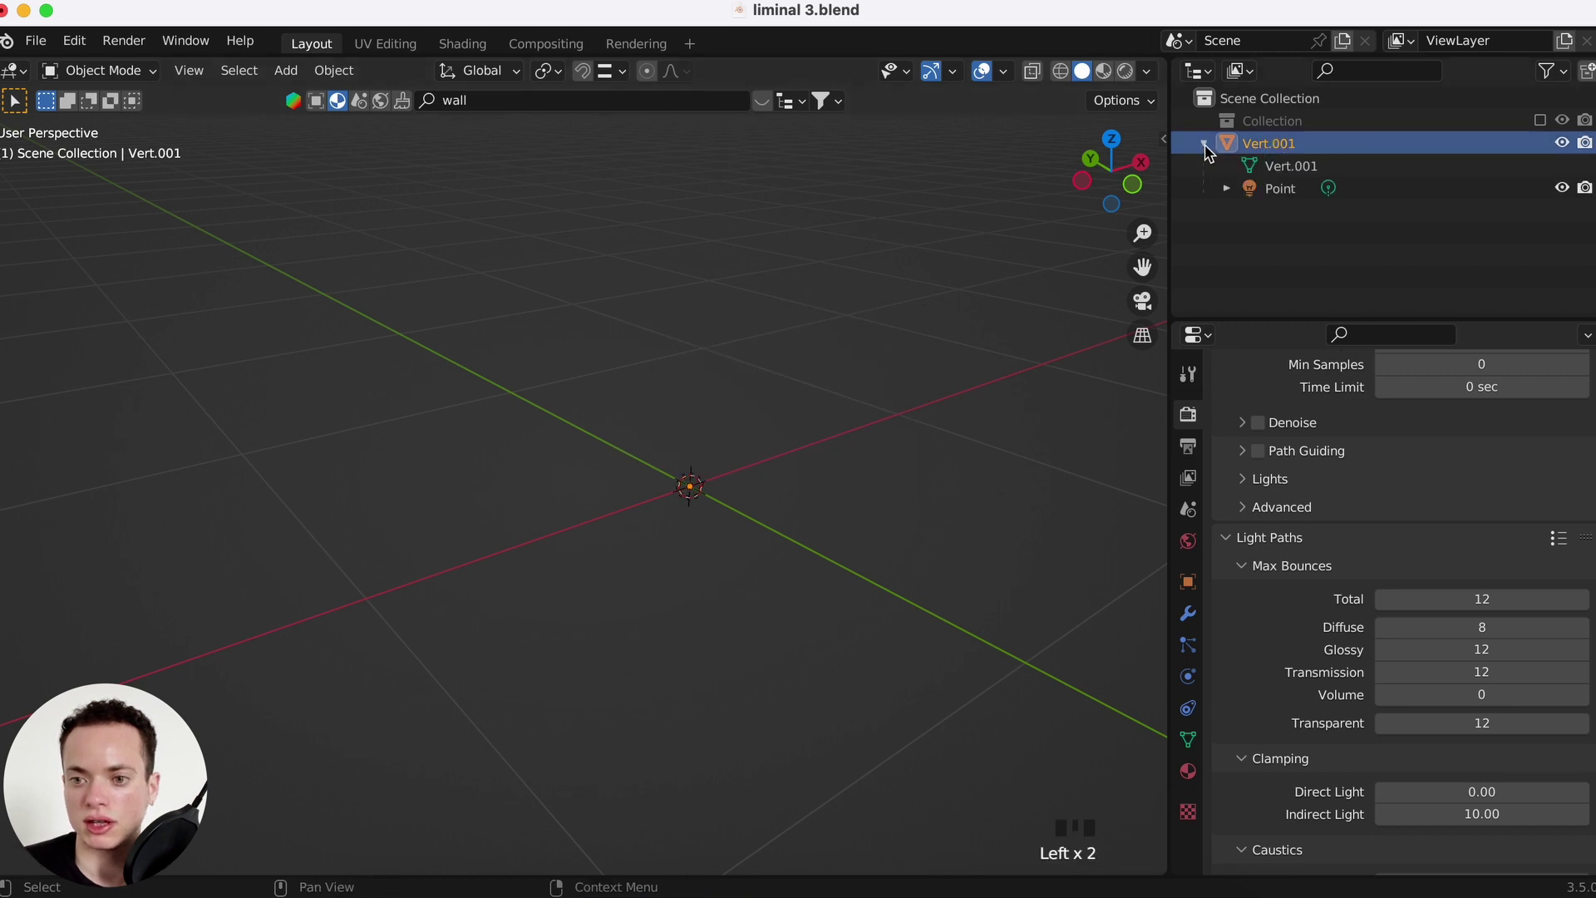
{"action": "left_click", "coordinate": [1277, 188]}
{"action": "left_click", "coordinate": [1267, 148]}
- Test the parenting by grabbing Vert.001 with G, then cancel the move
{"action": "left_click", "coordinate": [1365, 143]}
{"action": "key", "text": "g"}
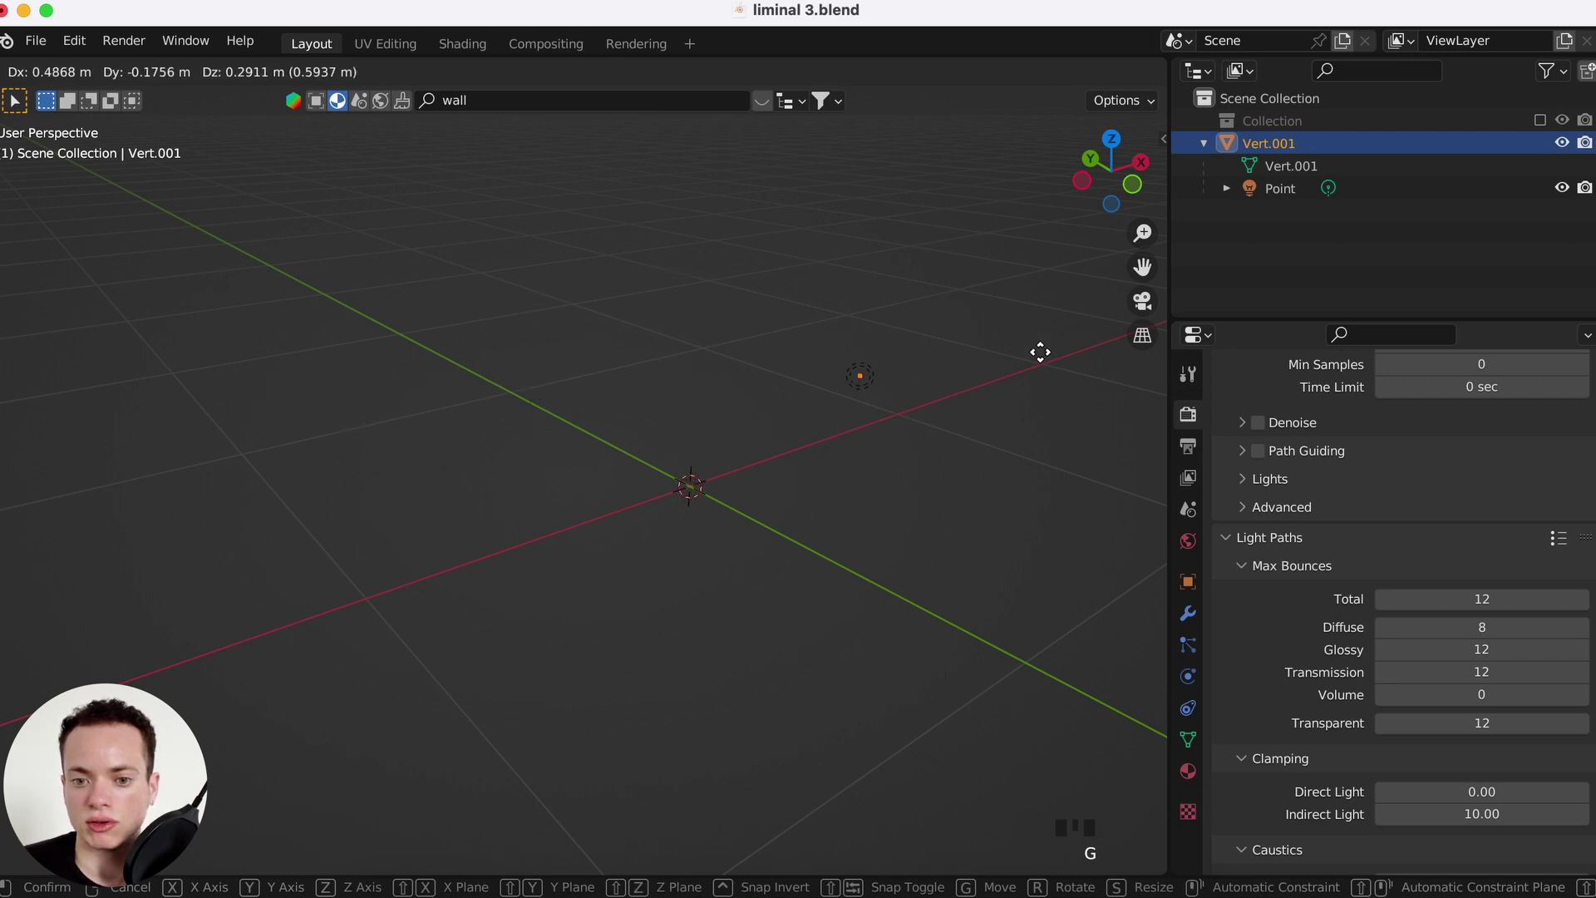
{"action": "right_click", "coordinate": [624, 318]}
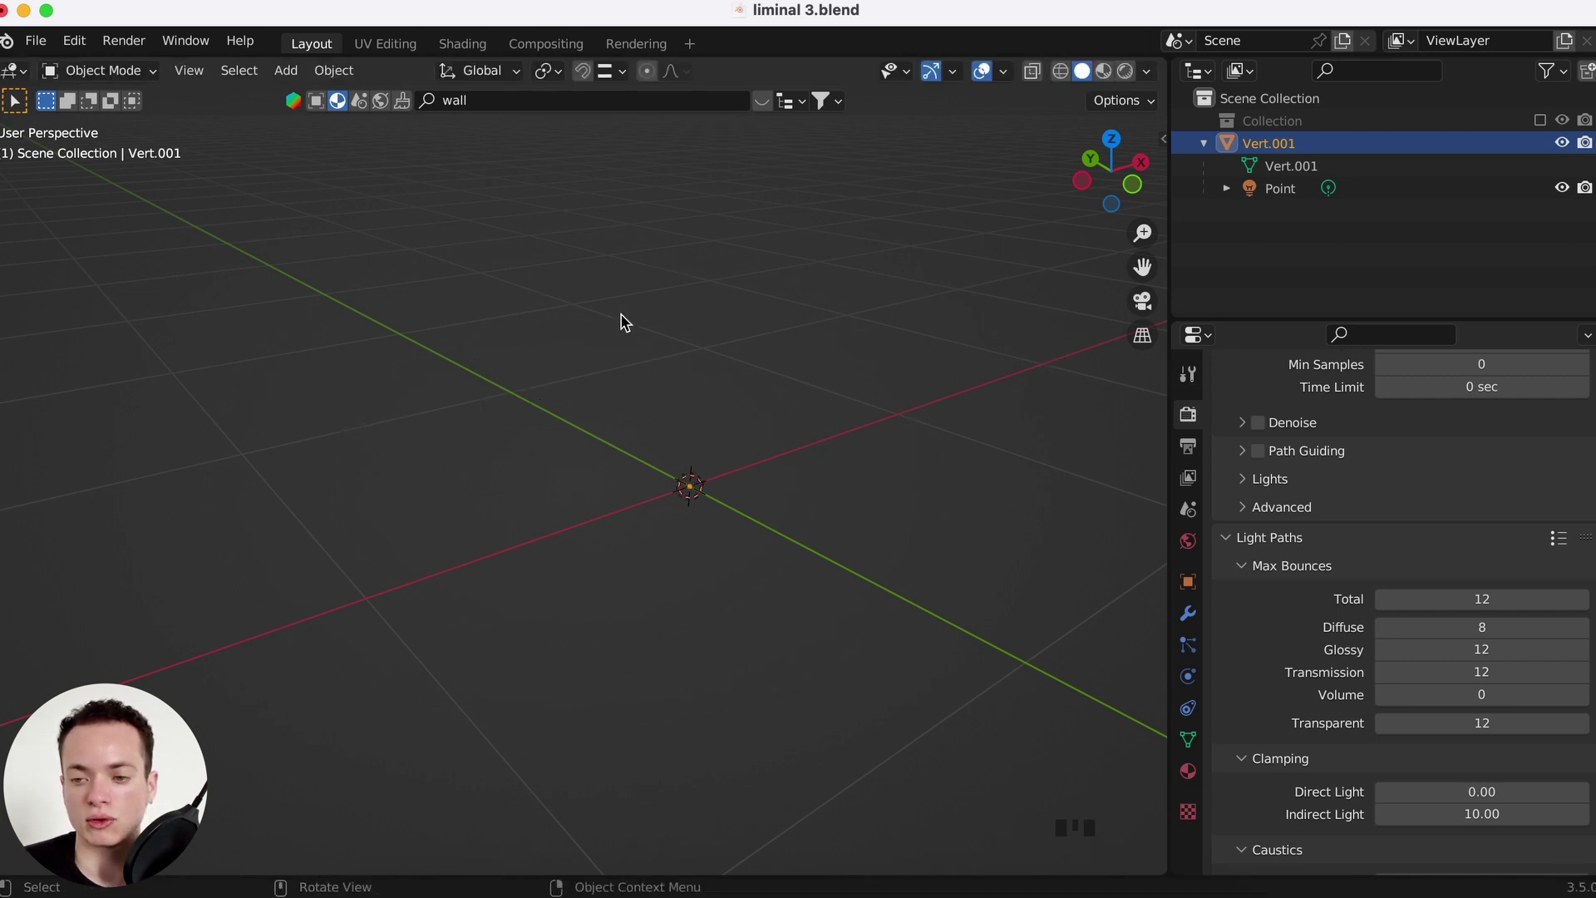
{"action": "left_click", "coordinate": [1285, 145]}
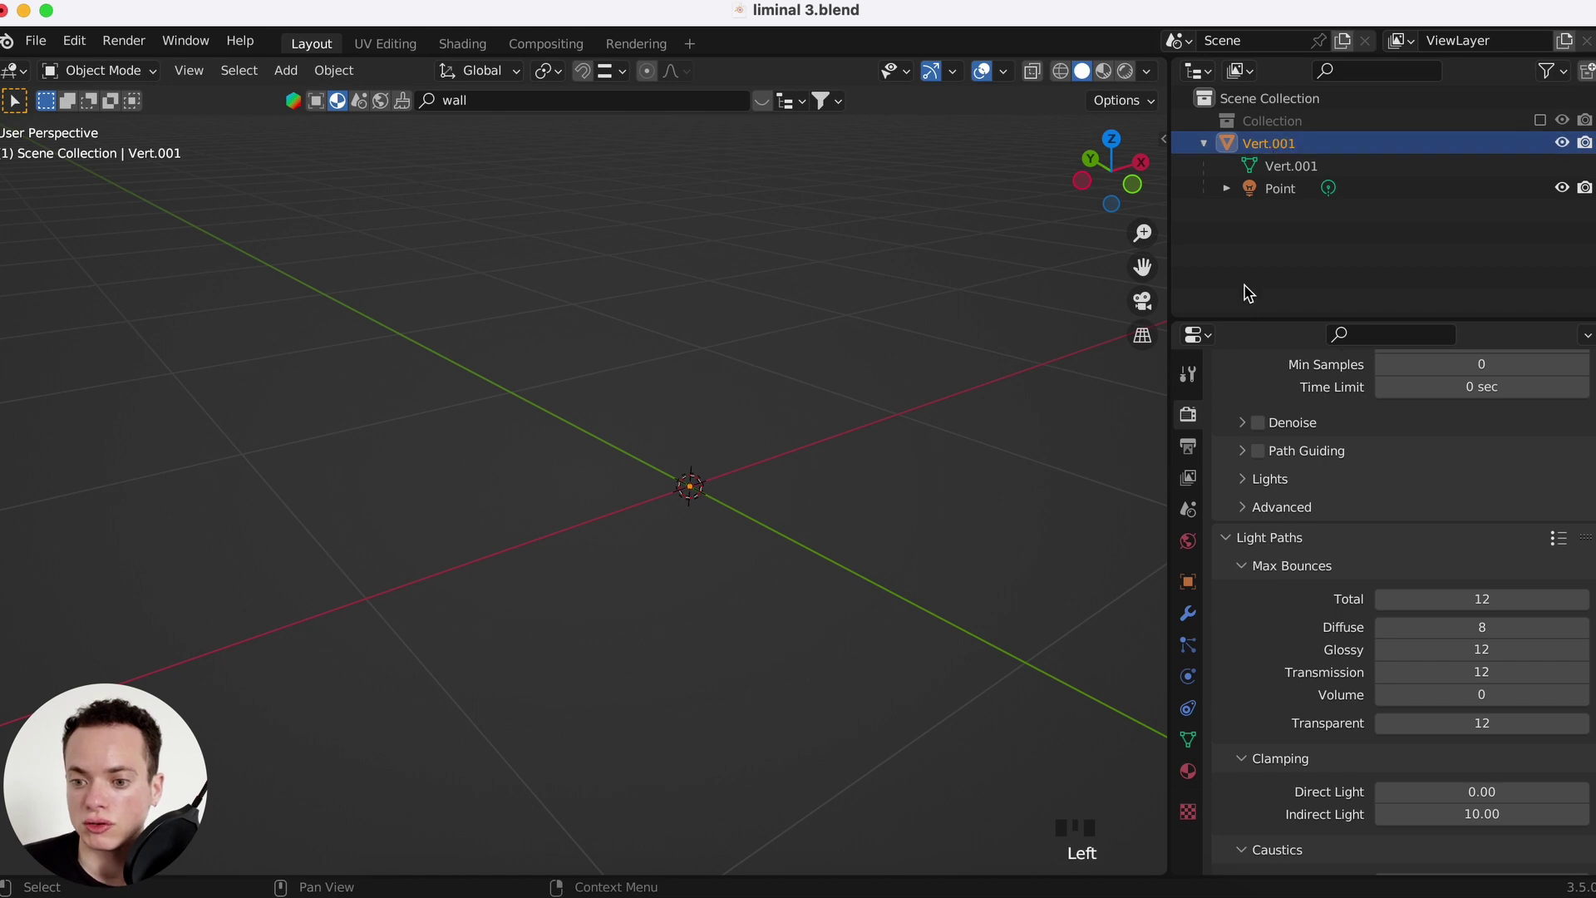
- Set Vert.001's instancing to Vertices in Object properties
{"action": "left_click", "coordinate": [1189, 582]}
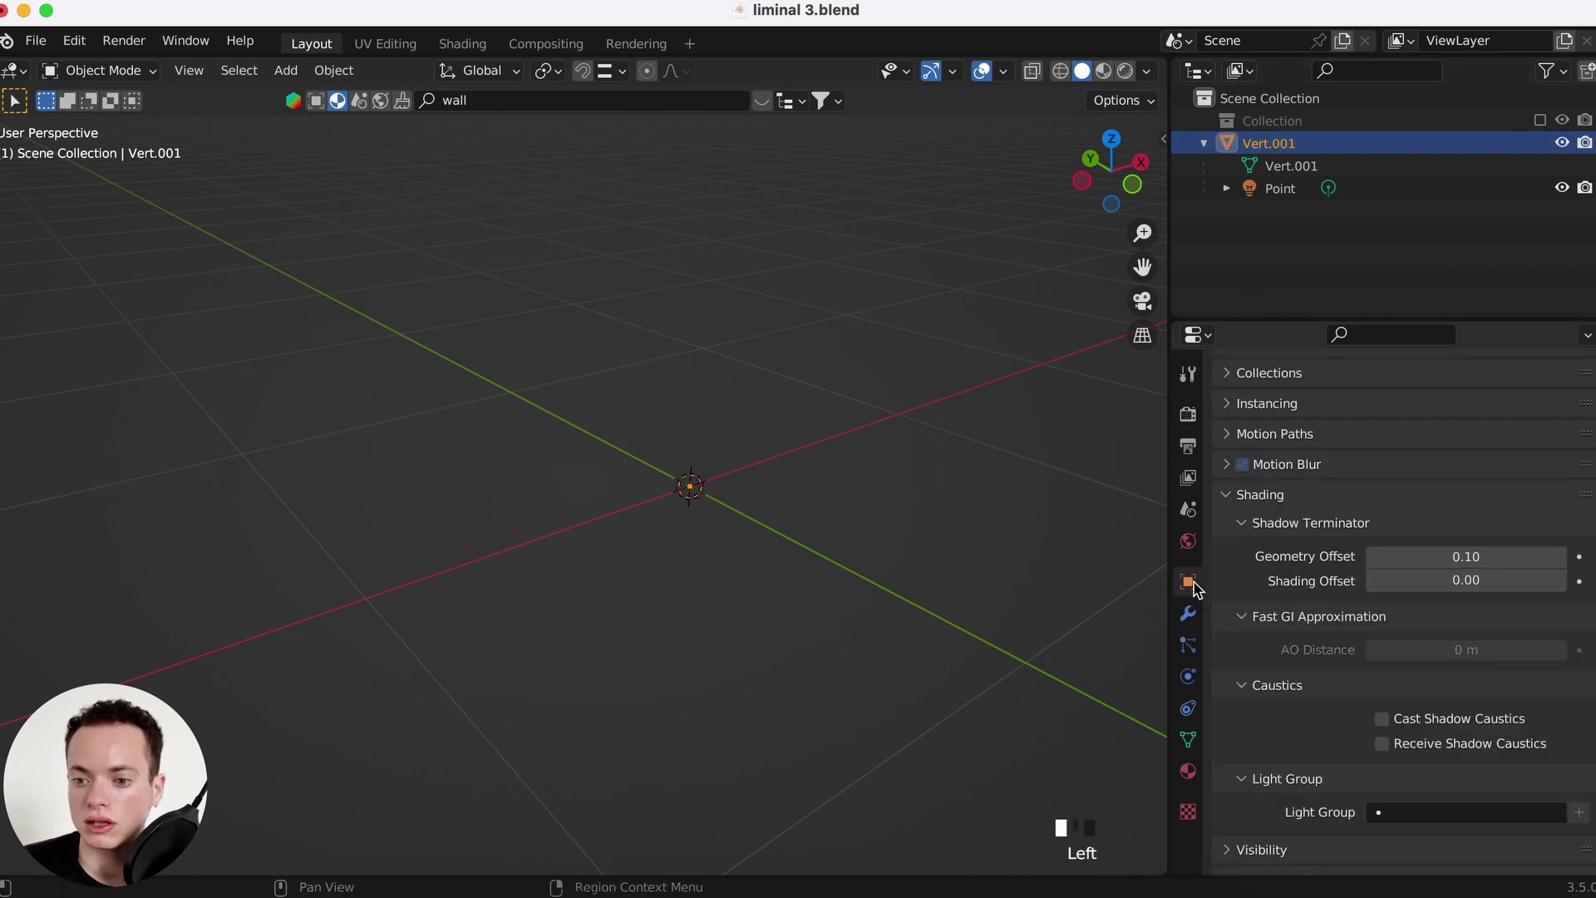
{"action": "scroll", "coordinate": [1286, 636], "scroll_direction": "down", "scroll_amount": 3}
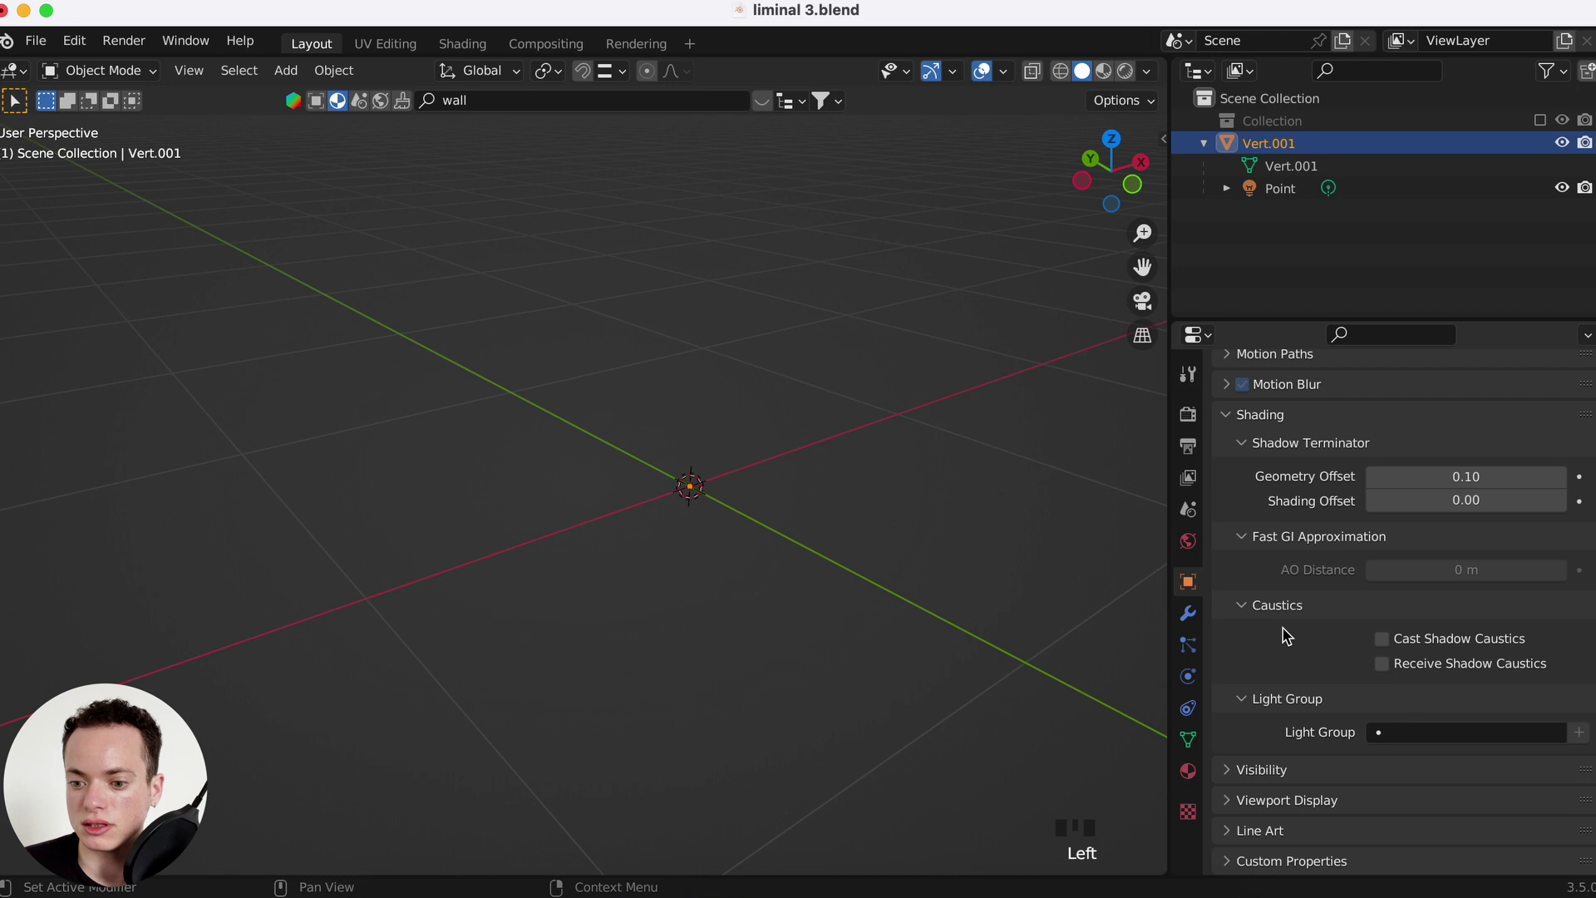
{"action": "scroll", "coordinate": [1285, 636], "scroll_direction": "up", "scroll_amount": 10}
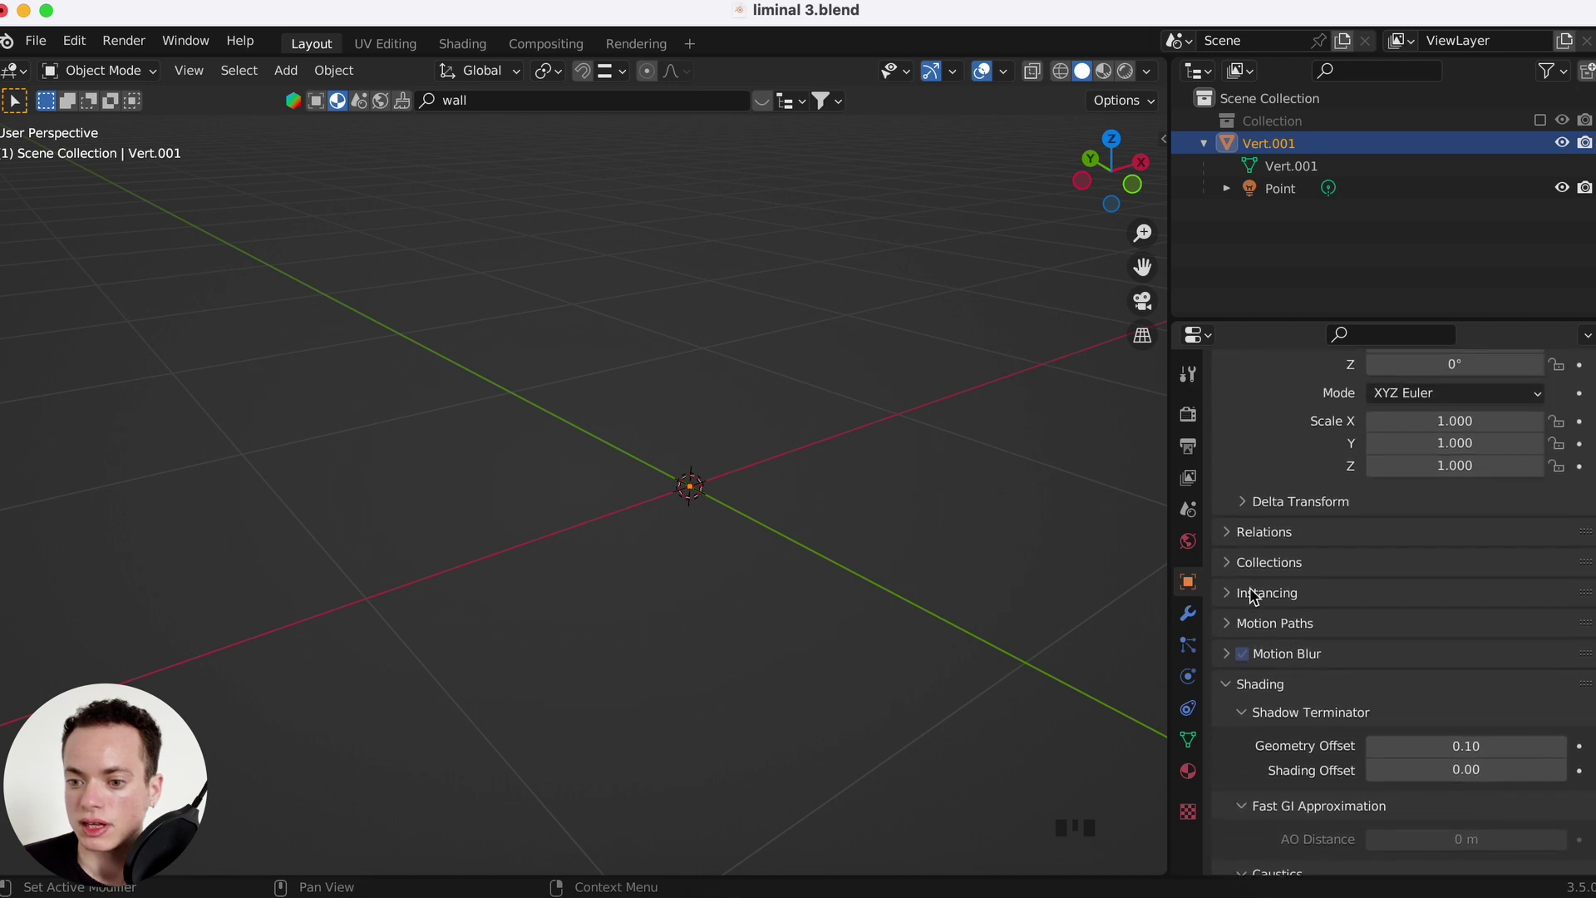
{"action": "left_click", "coordinate": [1293, 595]}
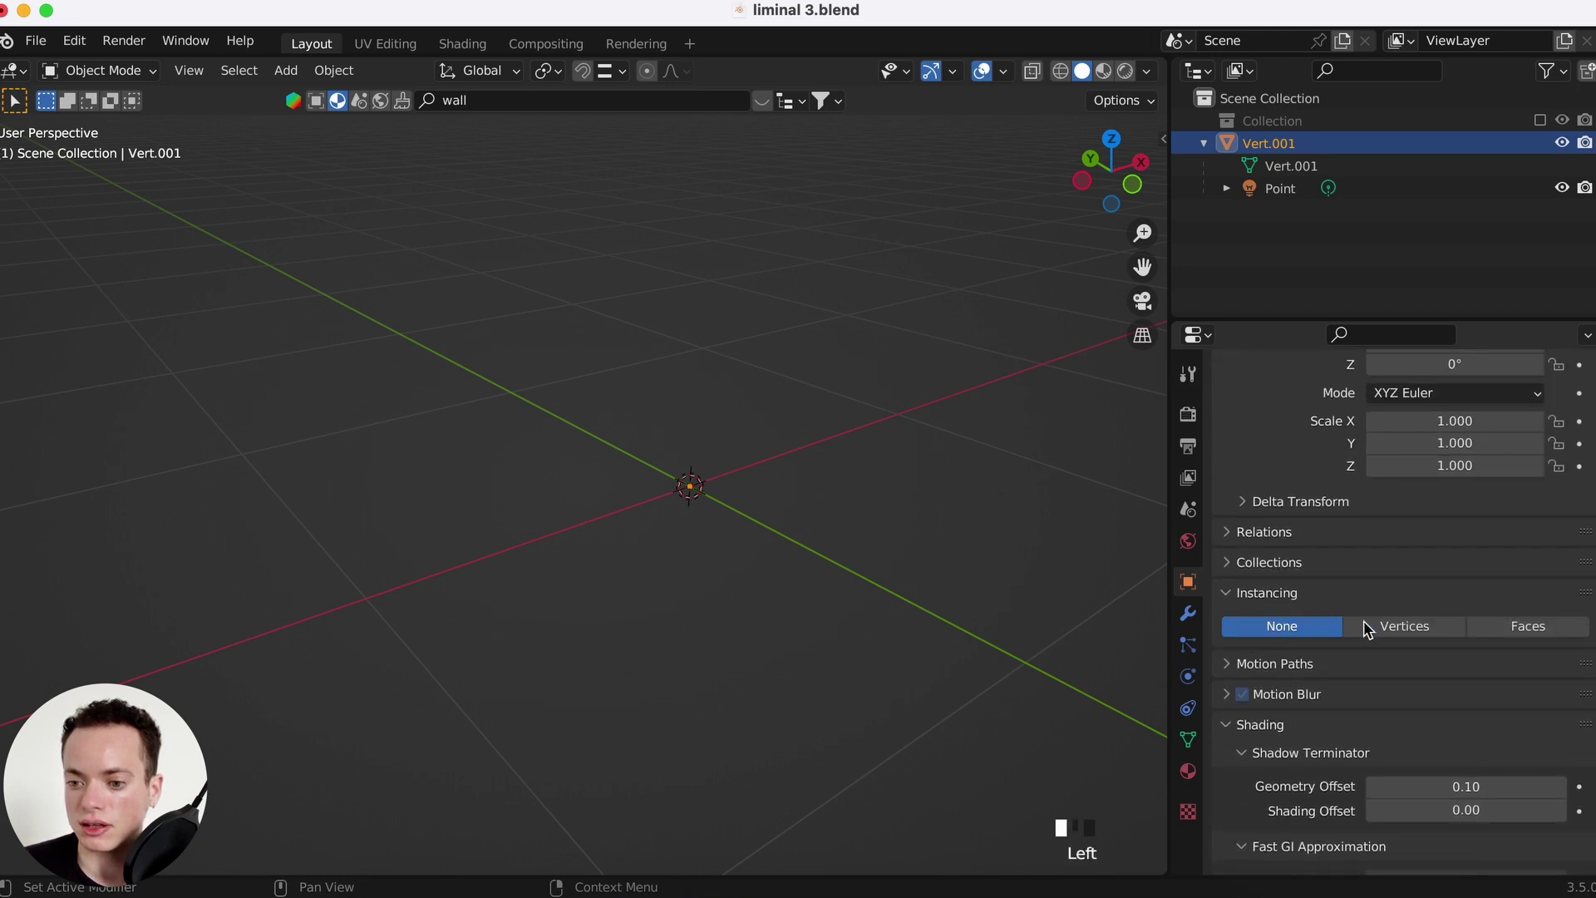
{"action": "left_click", "coordinate": [1404, 626]}
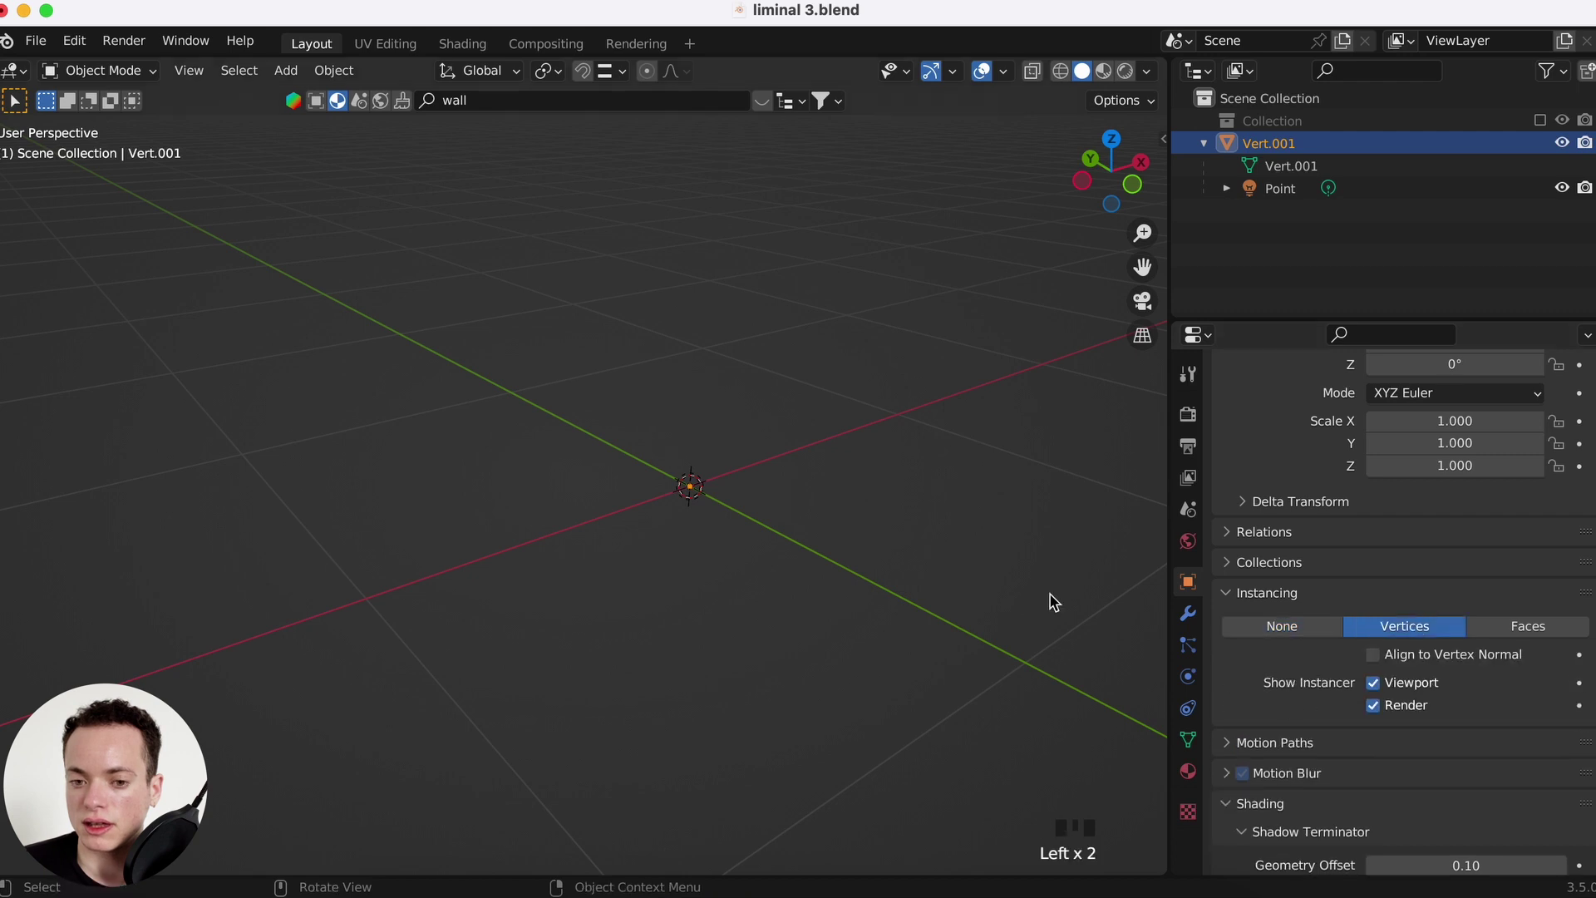
- Show the Modifier properties and check the Point child before reselecting Vert.001
{"action": "left_click", "coordinate": [1190, 622]}
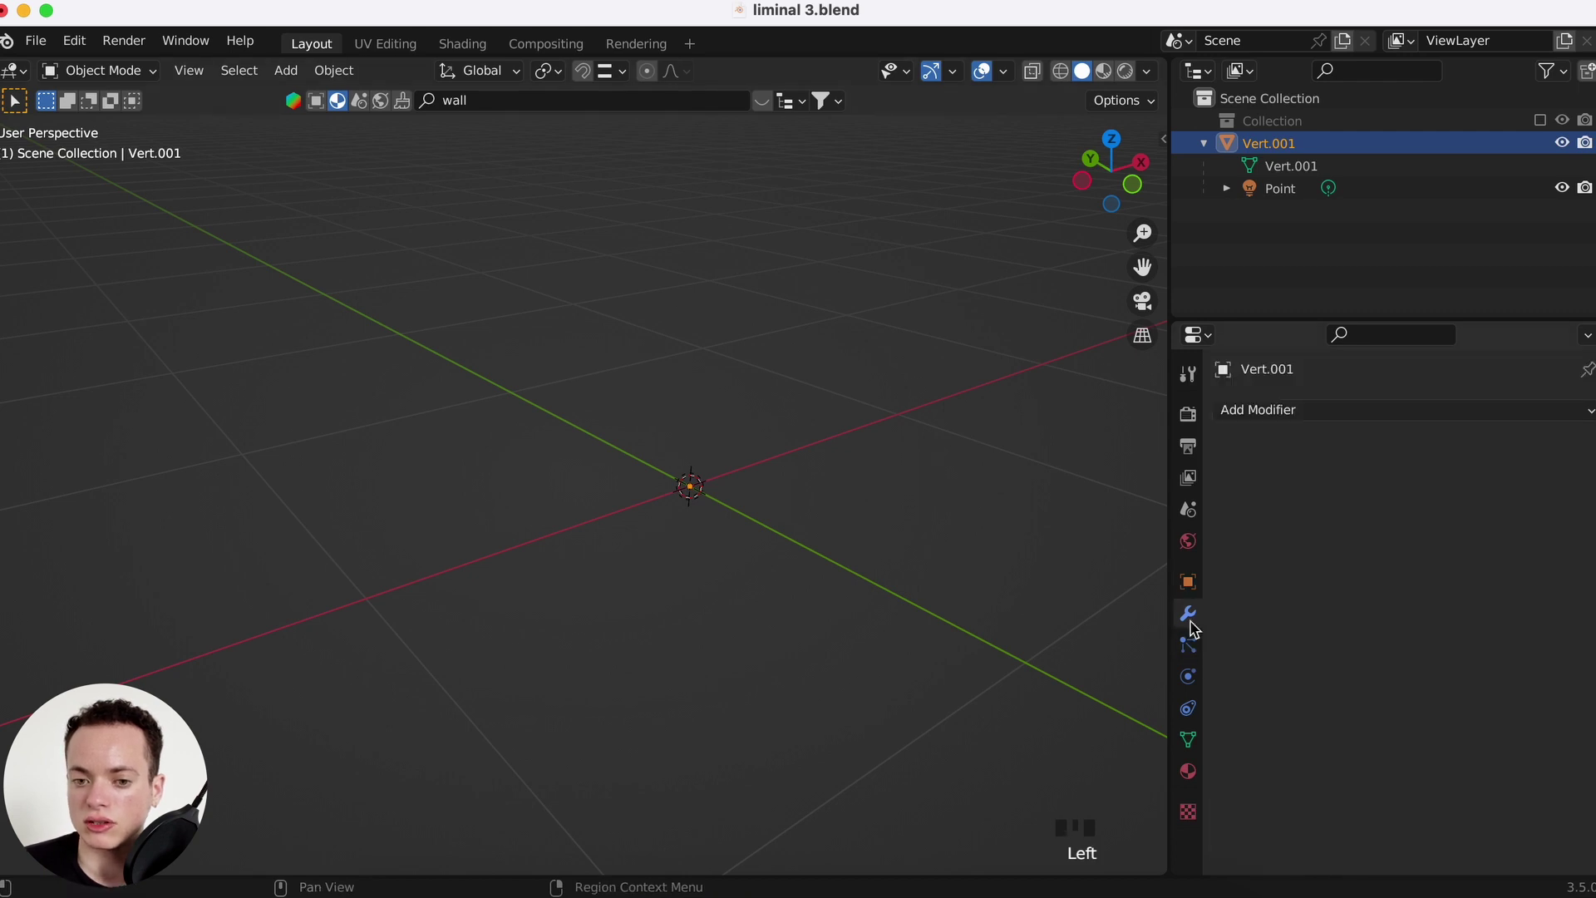
{"action": "left_click", "coordinate": [1275, 147]}
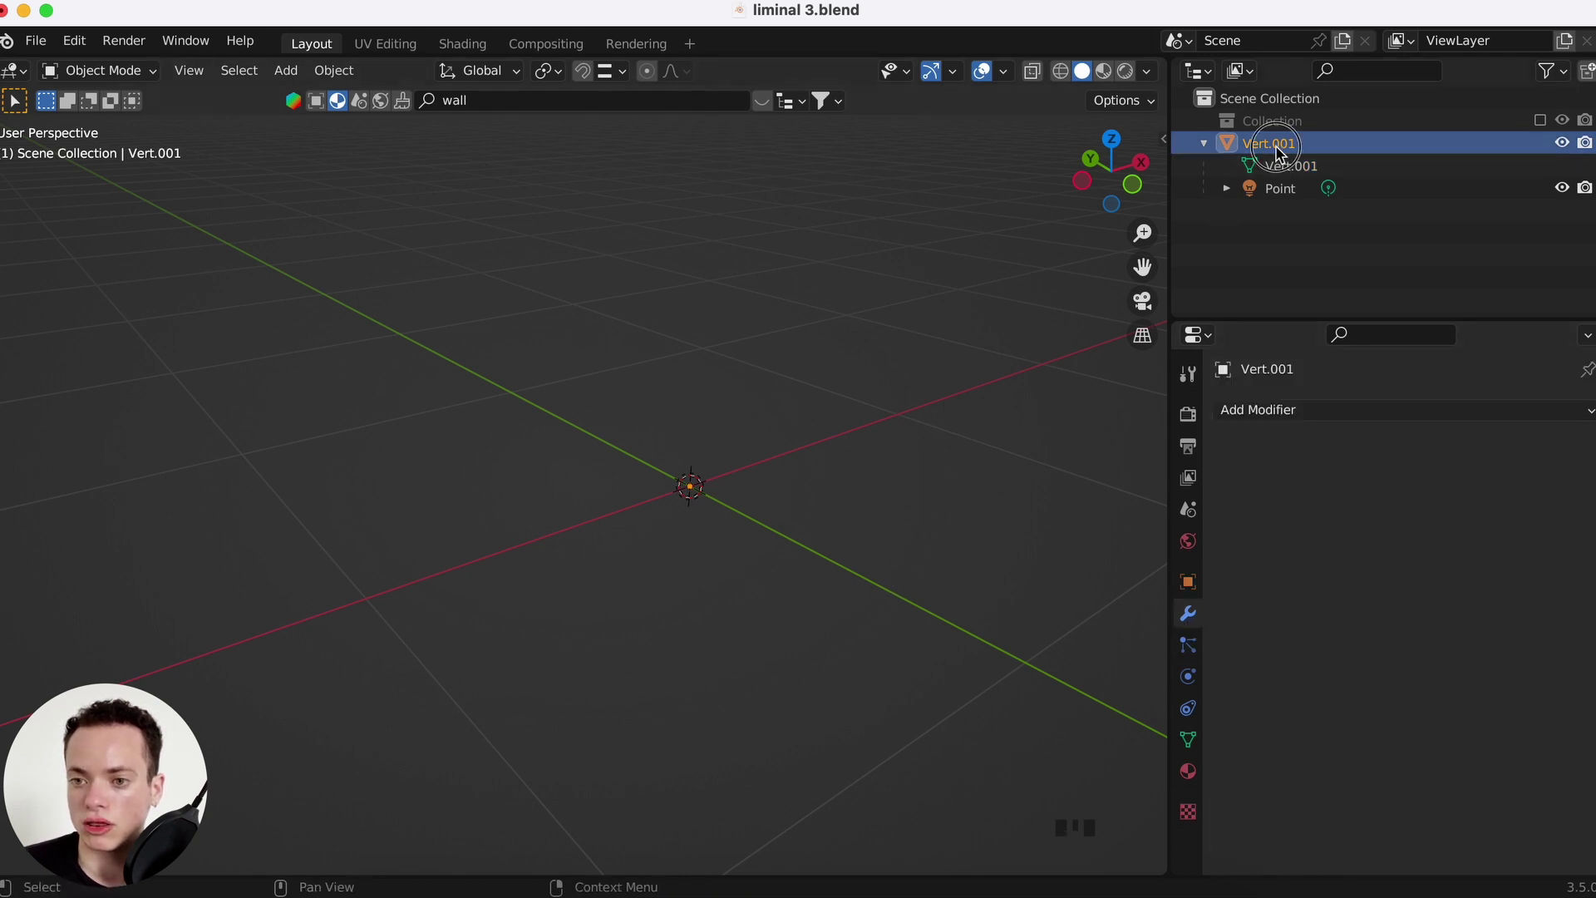
{"action": "left_click", "coordinate": [1282, 186]}
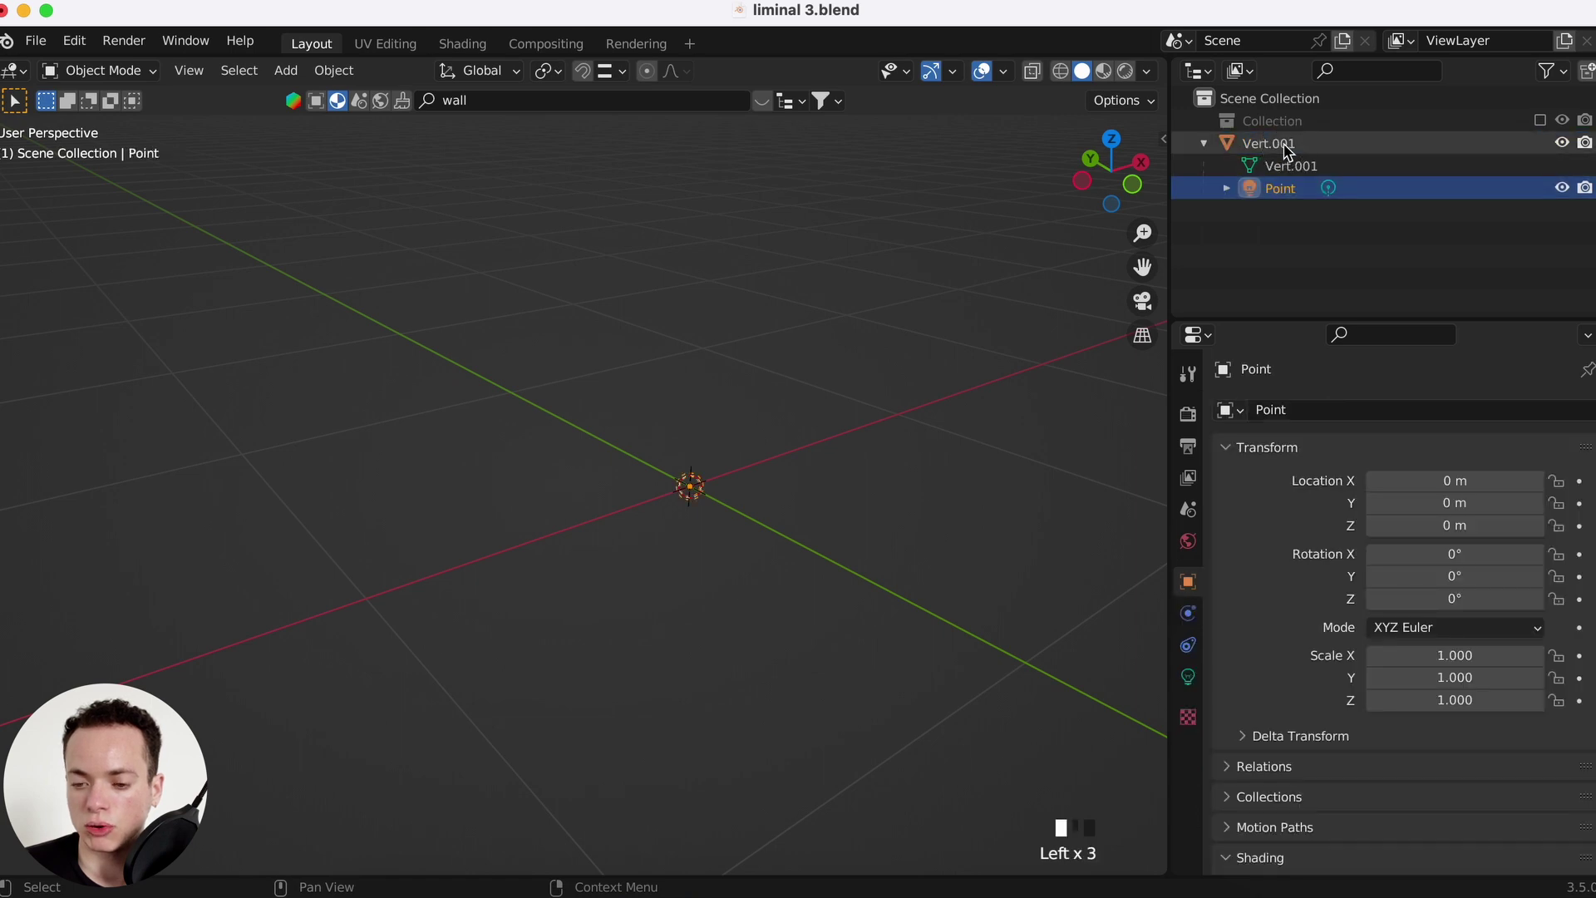
{"action": "left_click", "coordinate": [1288, 148]}
- Add an Array modifier to Vert.001 and switch it from Relative to Constant Offset
{"action": "left_click", "coordinate": [1278, 411]}
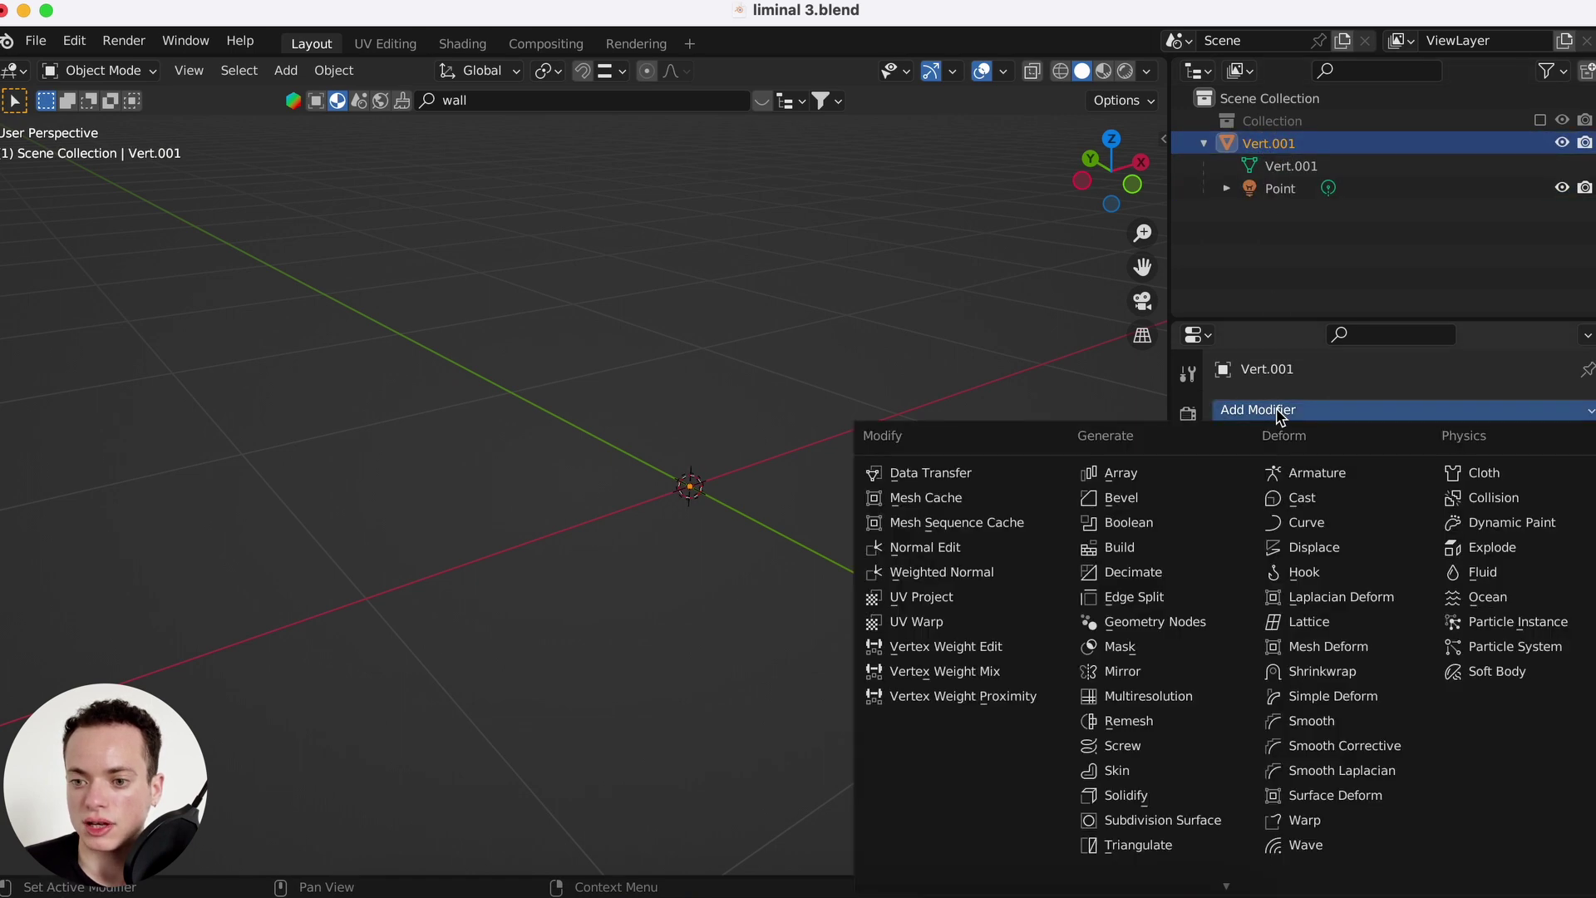
{"action": "left_click", "coordinate": [1153, 475]}
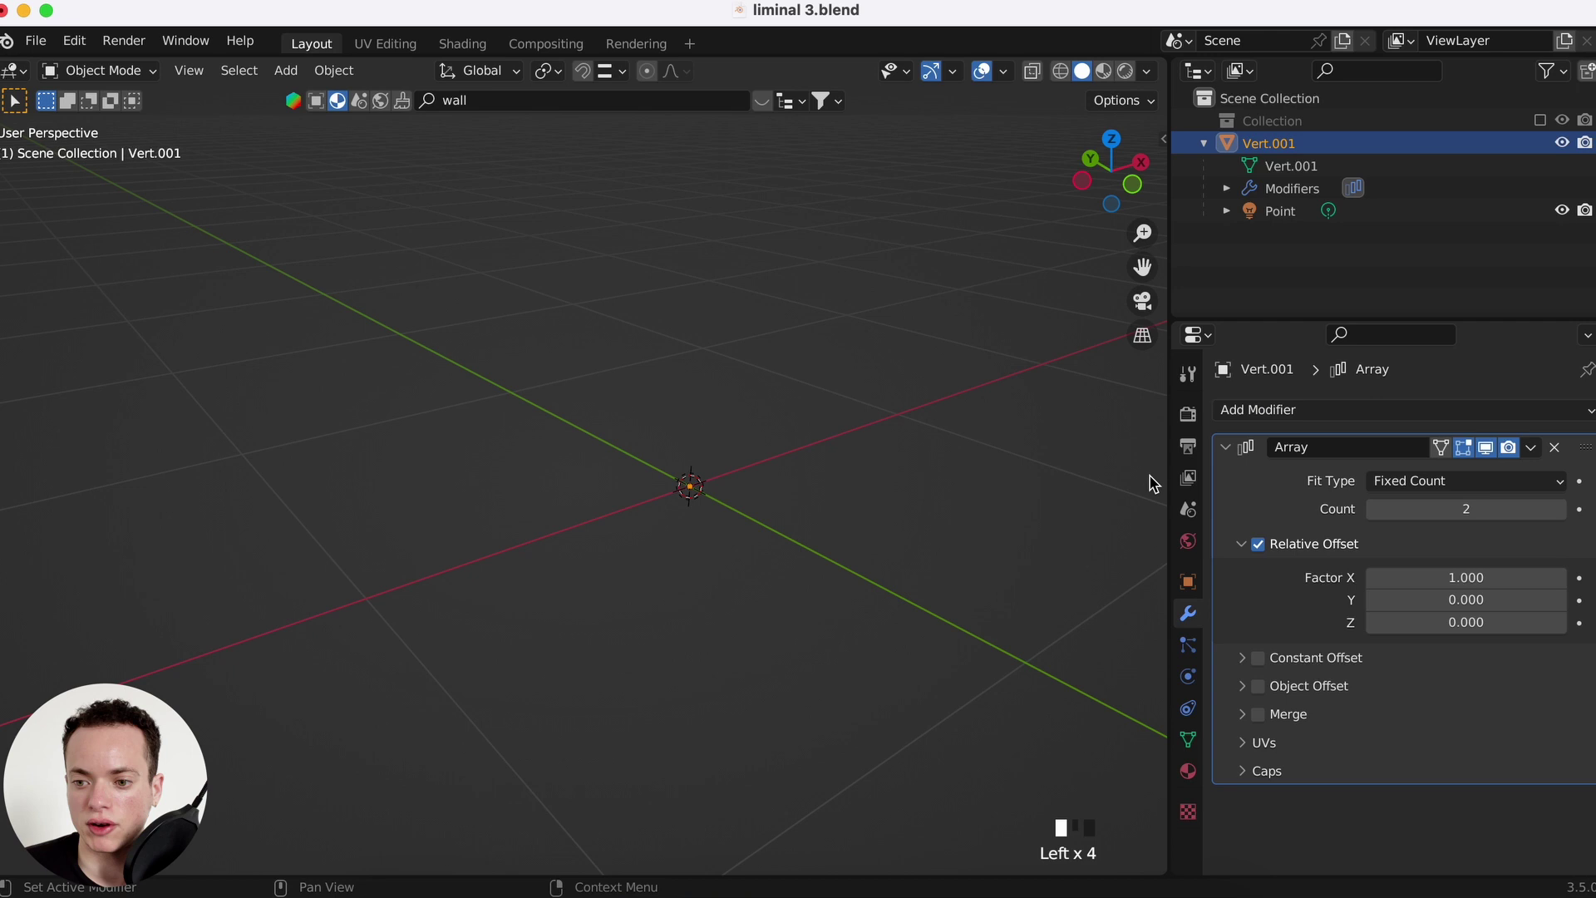
{"action": "left_click", "coordinate": [1265, 550]}
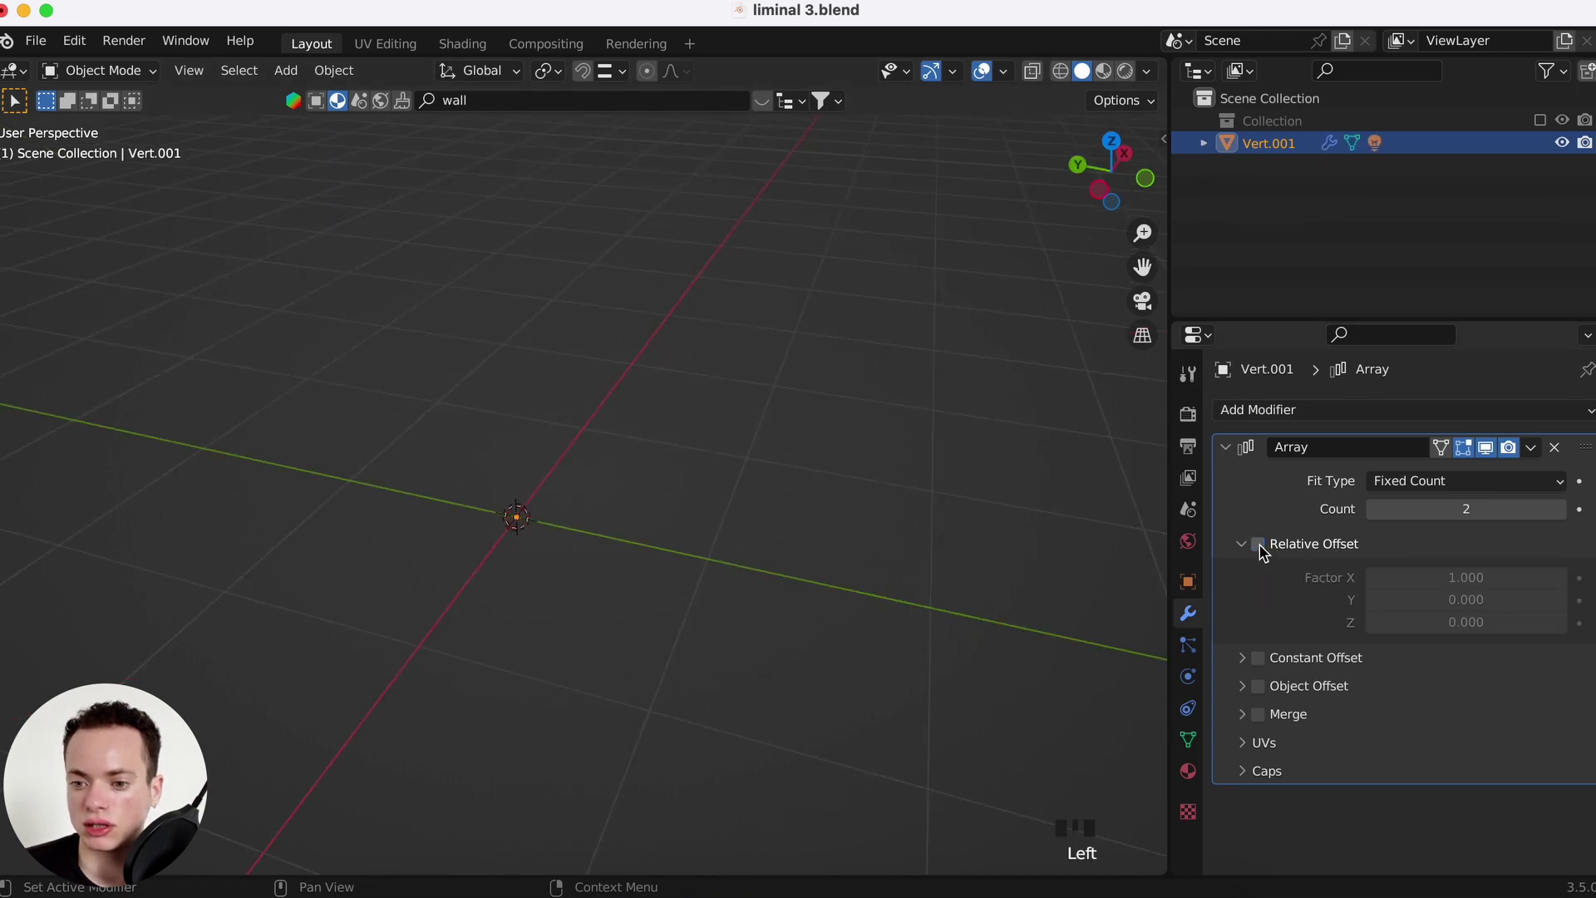
{"action": "left_click", "coordinate": [1243, 547]}
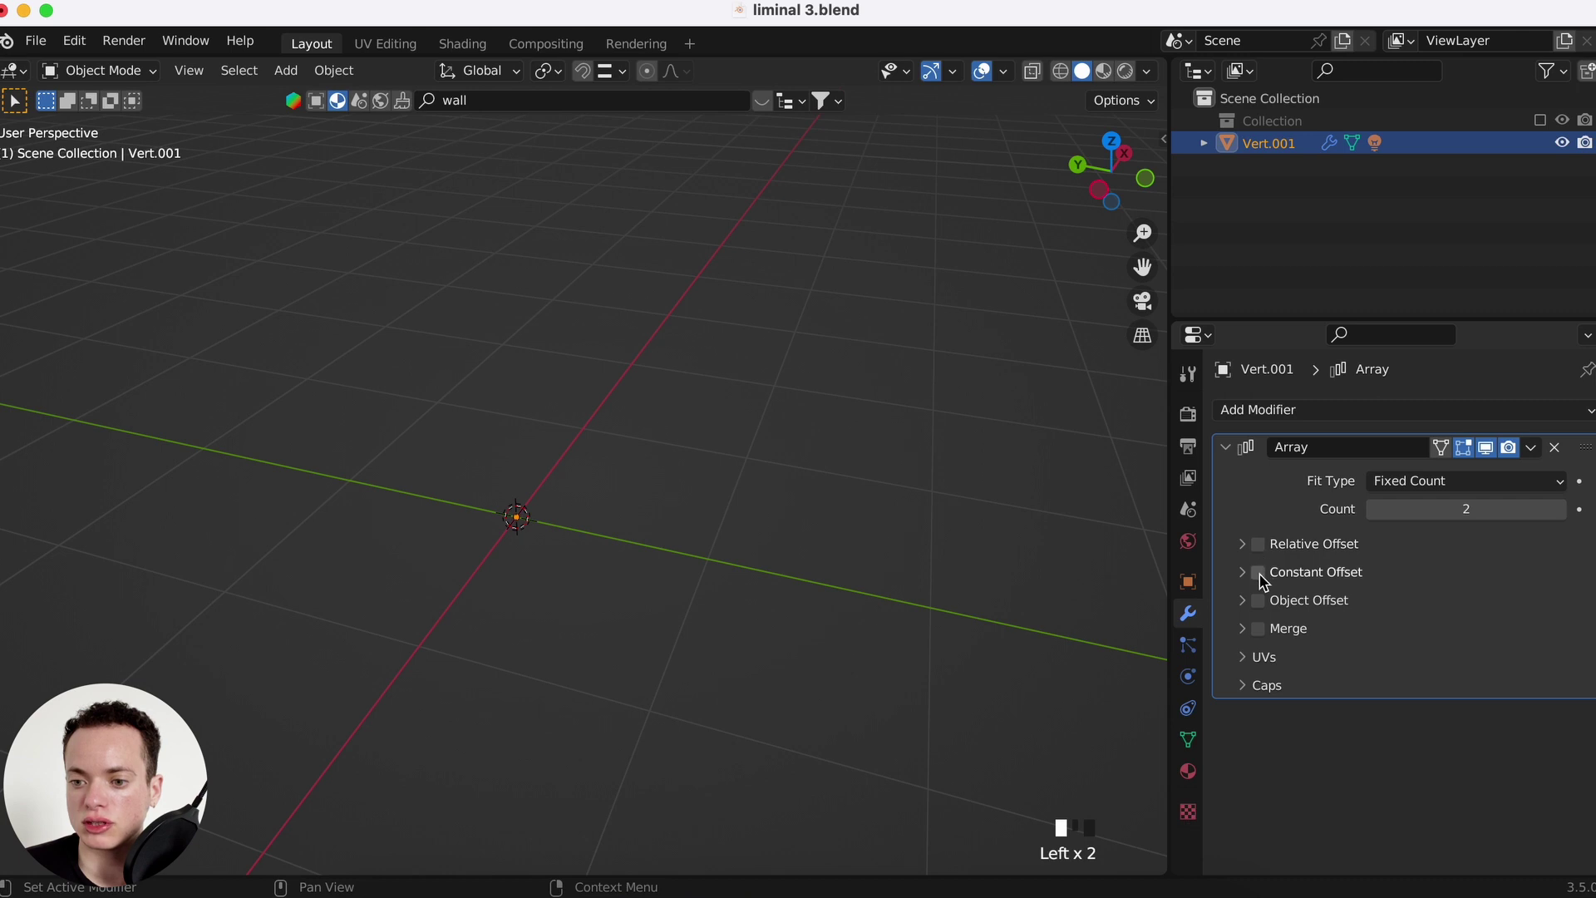
{"action": "left_click", "coordinate": [1260, 574]}
{"action": "left_click", "coordinate": [1244, 573]}
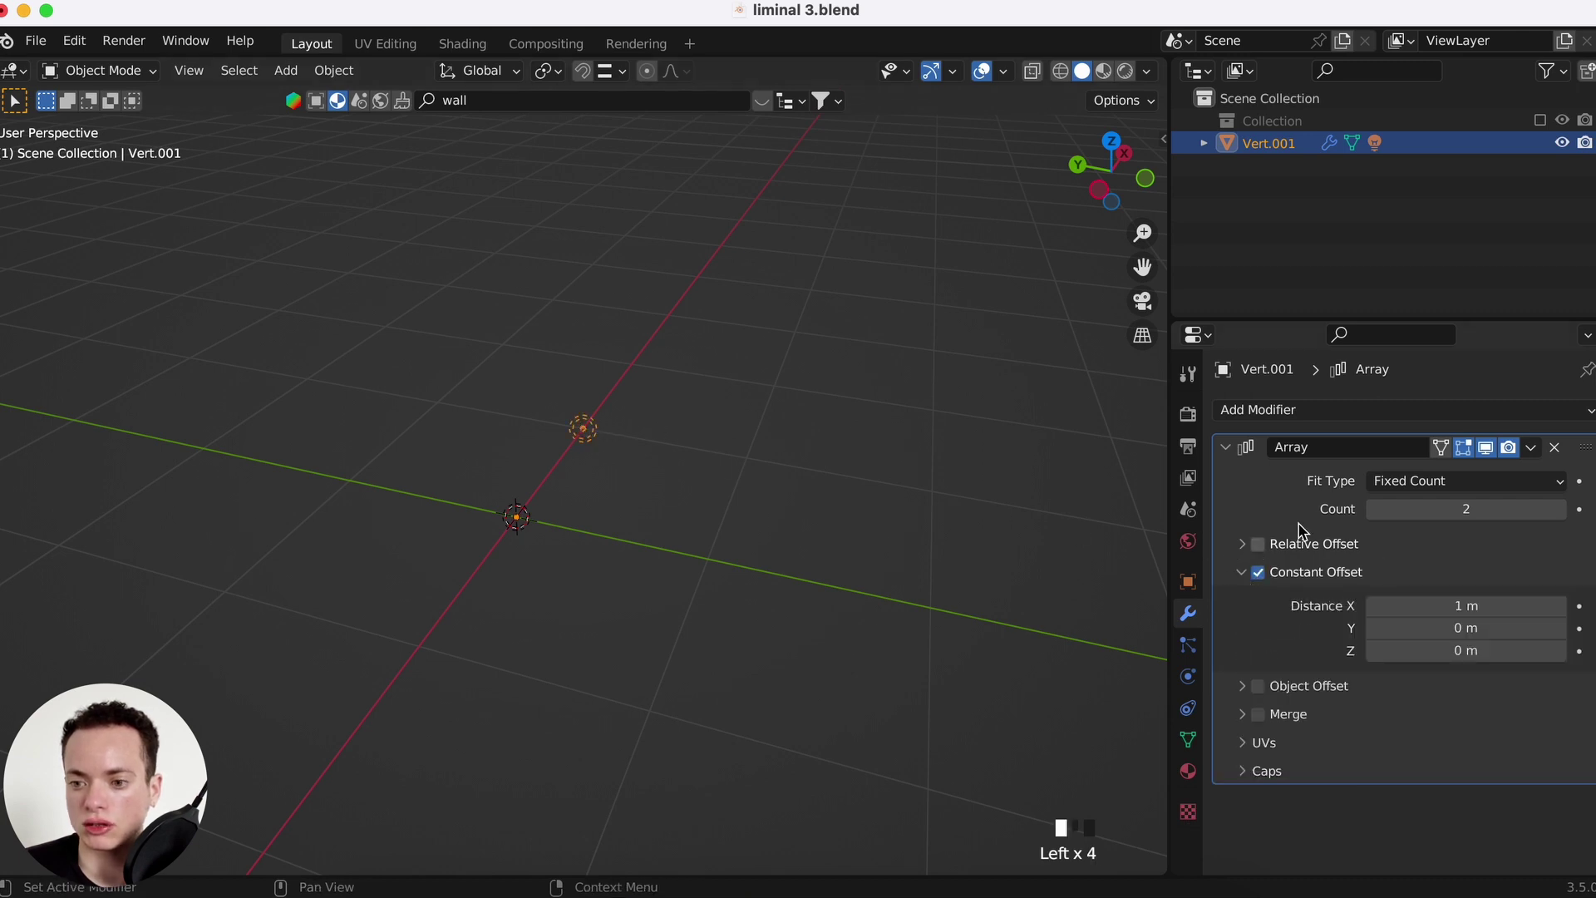
- Set the array count to 7 and constant distances to 1.14, 1.02 and 1.04 m
{"action": "left_click", "coordinate": [1561, 510]}
{"action": "left_click", "coordinate": [1561, 510]}
{"action": "left_click", "coordinate": [1561, 510]}
{"action": "left_click", "coordinate": [1560, 510]}
{"action": "left_click", "coordinate": [1560, 509]}
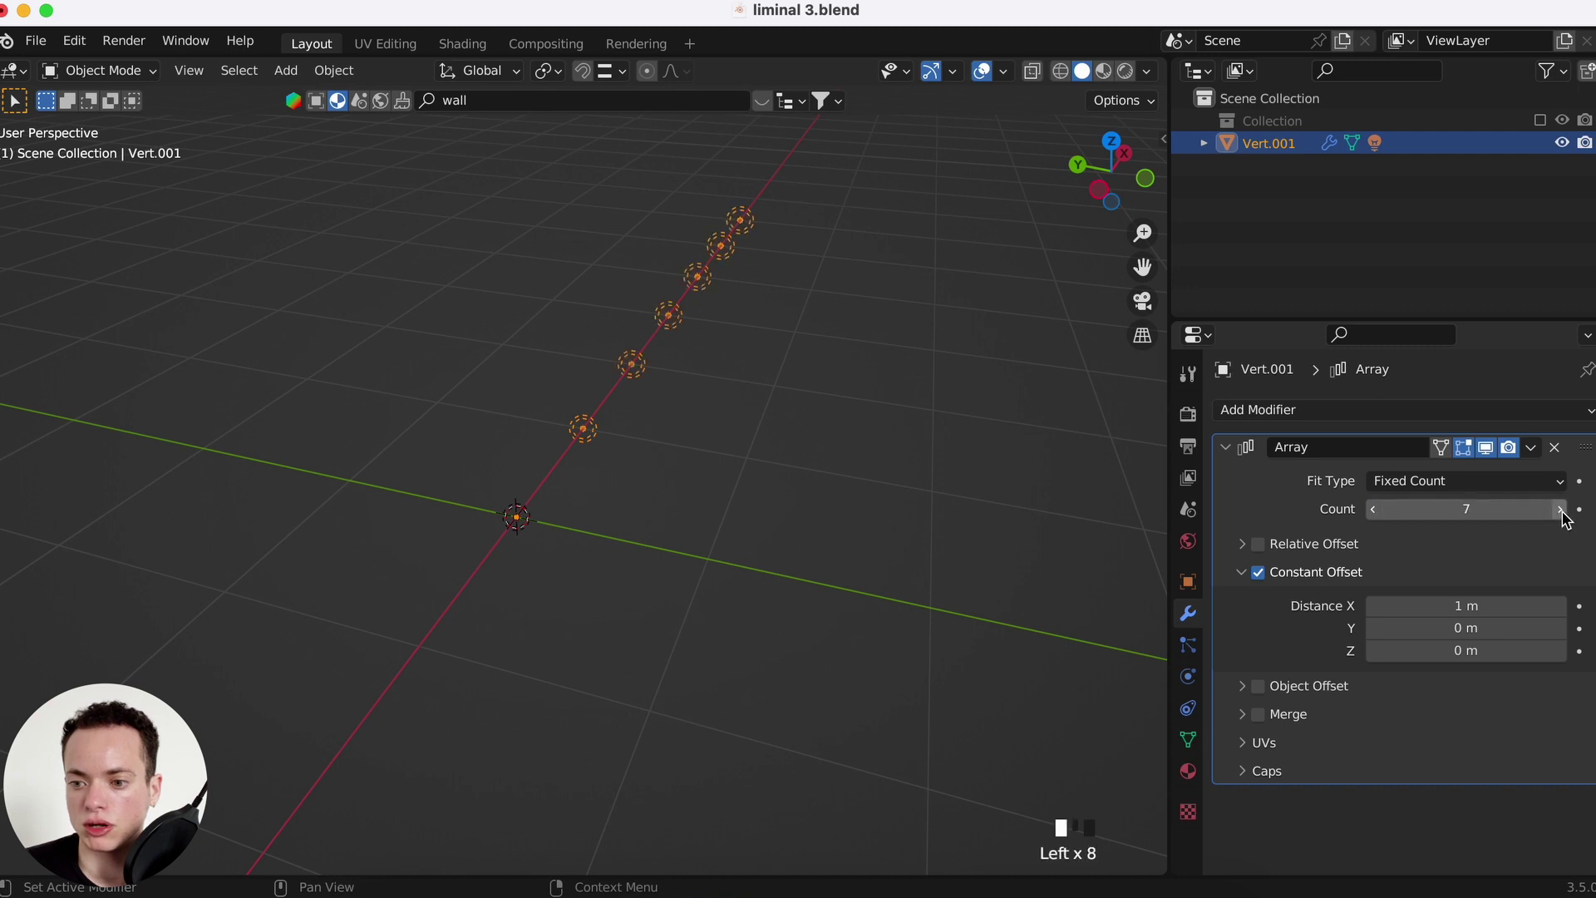
{"action": "left_click_drag", "start_coordinate": [1461, 606], "coordinate": [1489, 650]}
{"action": "middle_click_drag", "start_coordinate": [823, 595], "coordinate": [825, 596]}
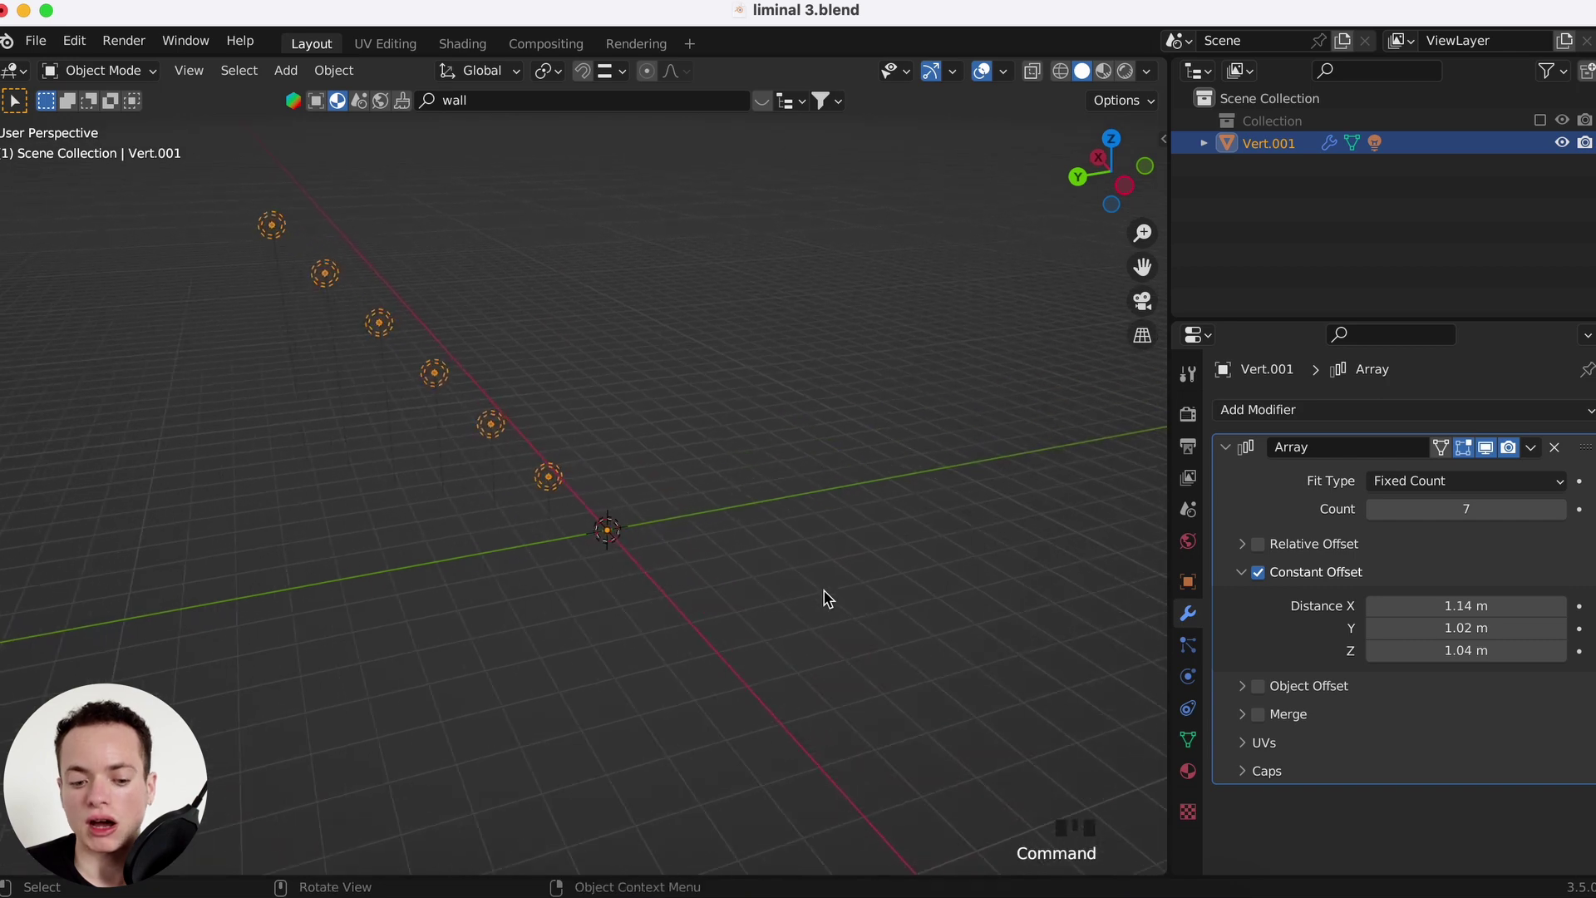
- Add a cube, Cube.005, and a new point light, Point.002
{"action": "key", "text": "shift+a"}
{"action": "mouse_move", "coordinate": [828, 599]}
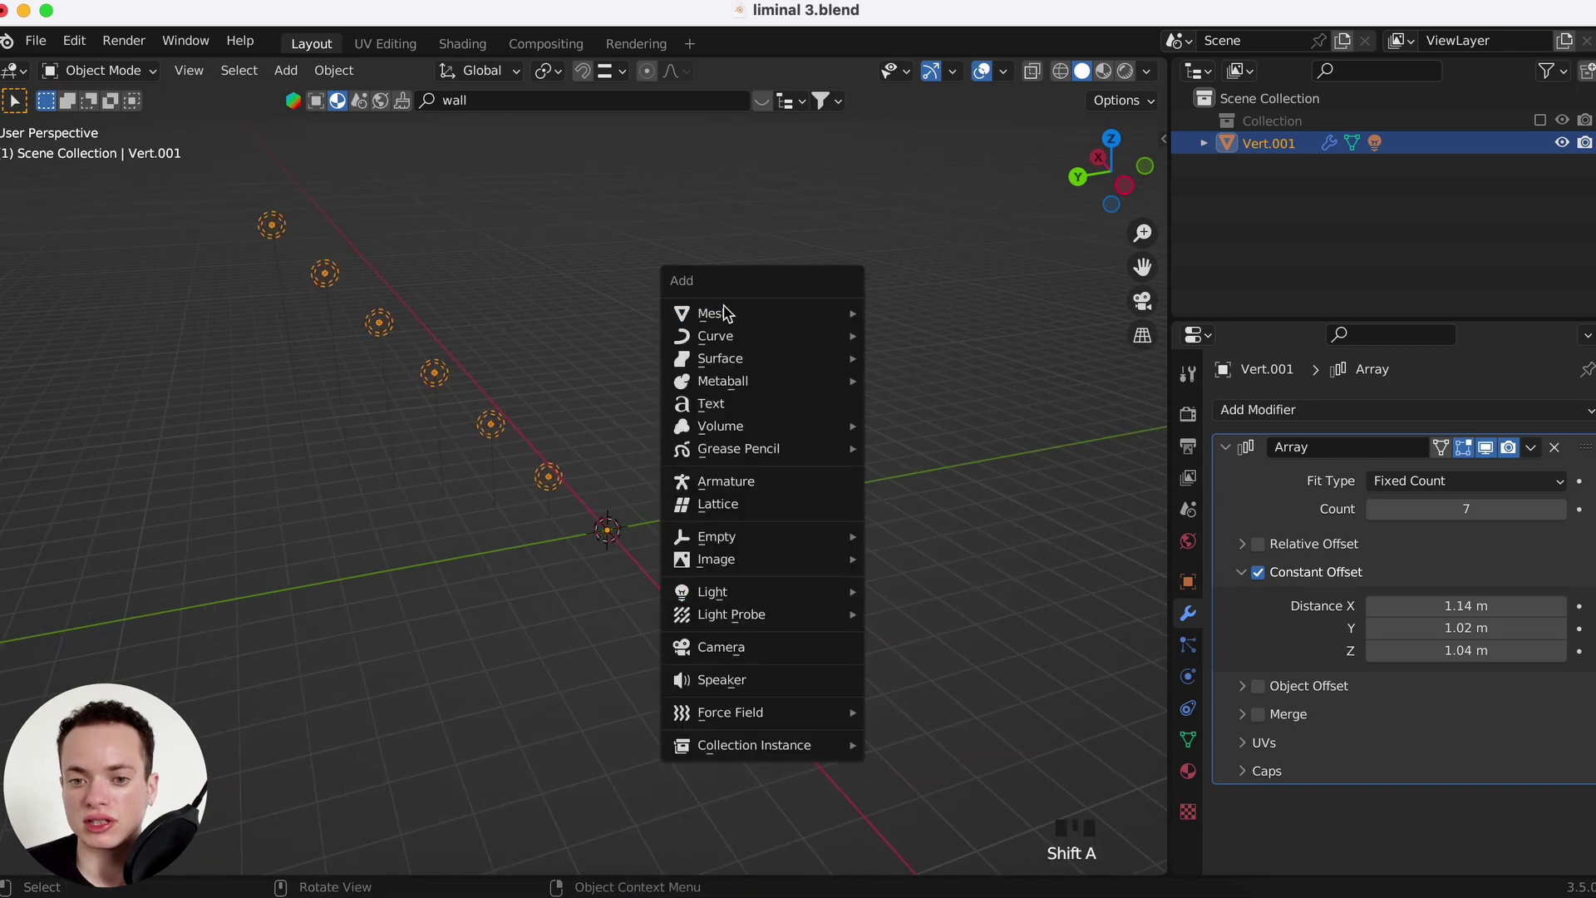
{"action": "mouse_move", "coordinate": [723, 318]}
{"action": "left_click", "coordinate": [915, 335]}
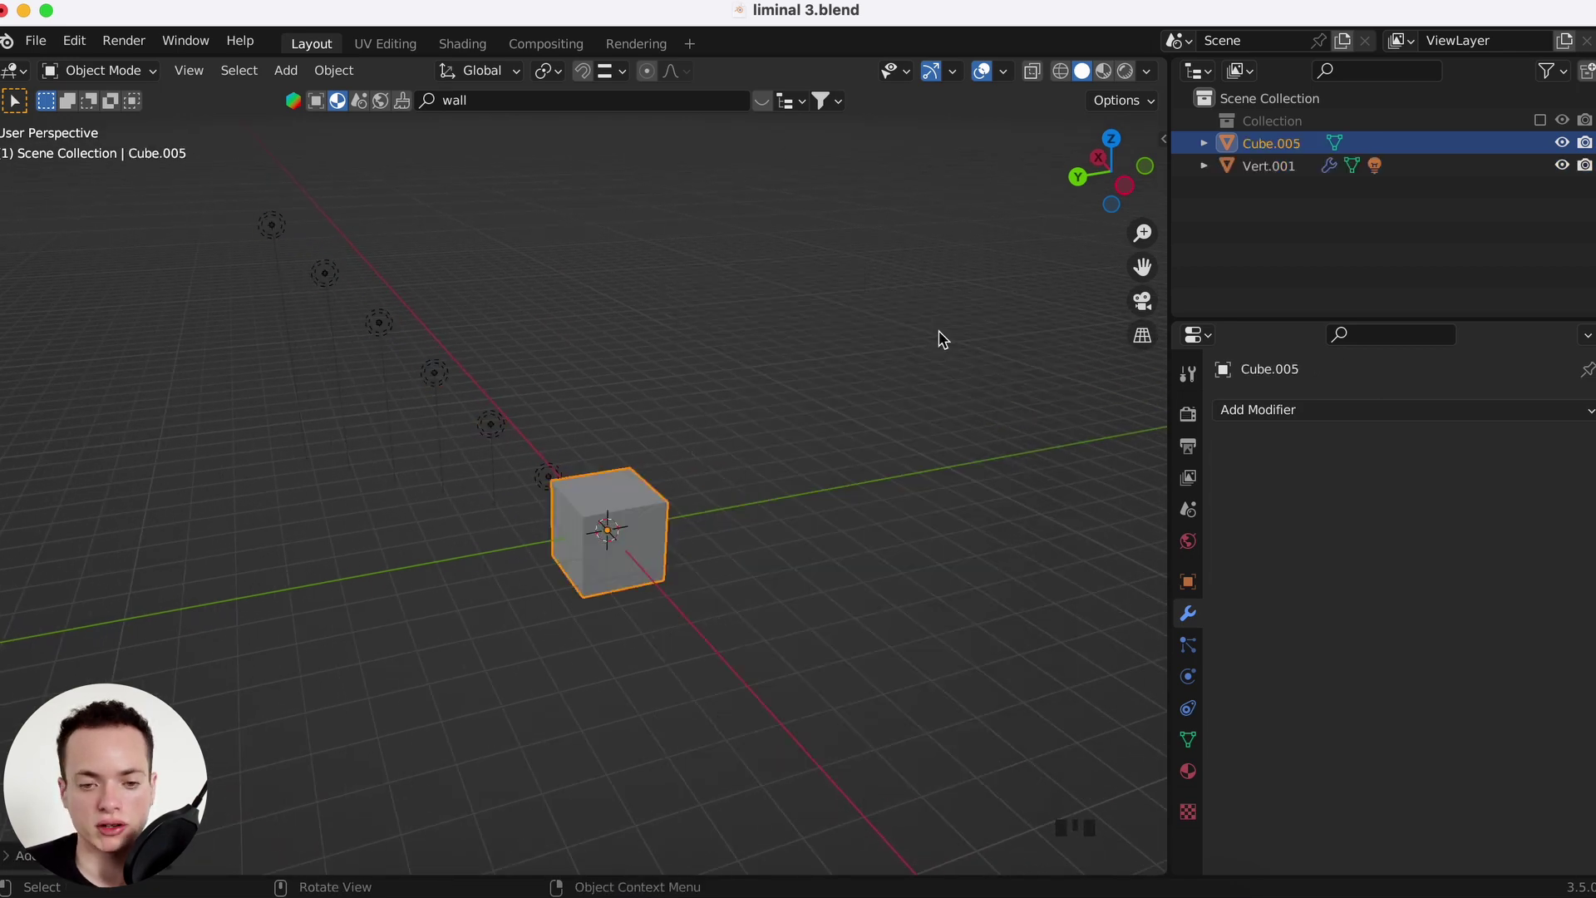
{"action": "scroll", "coordinate": [782, 491], "scroll_direction": "up", "scroll_amount": 3}
{"action": "key", "text": "shift+a"}
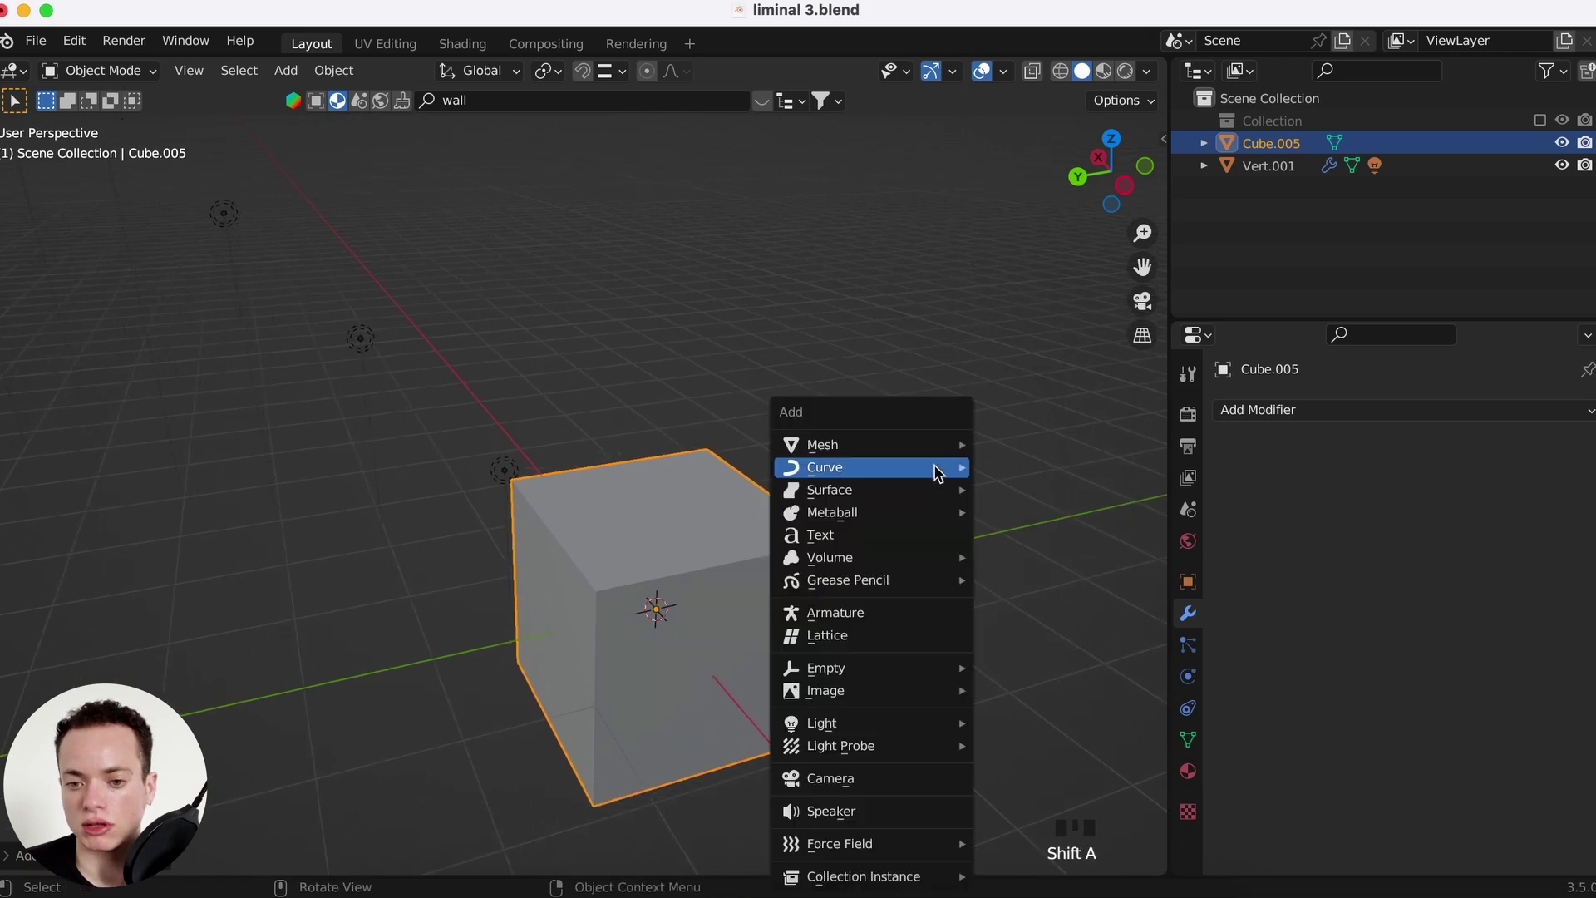
{"action": "mouse_move", "coordinate": [868, 734]}
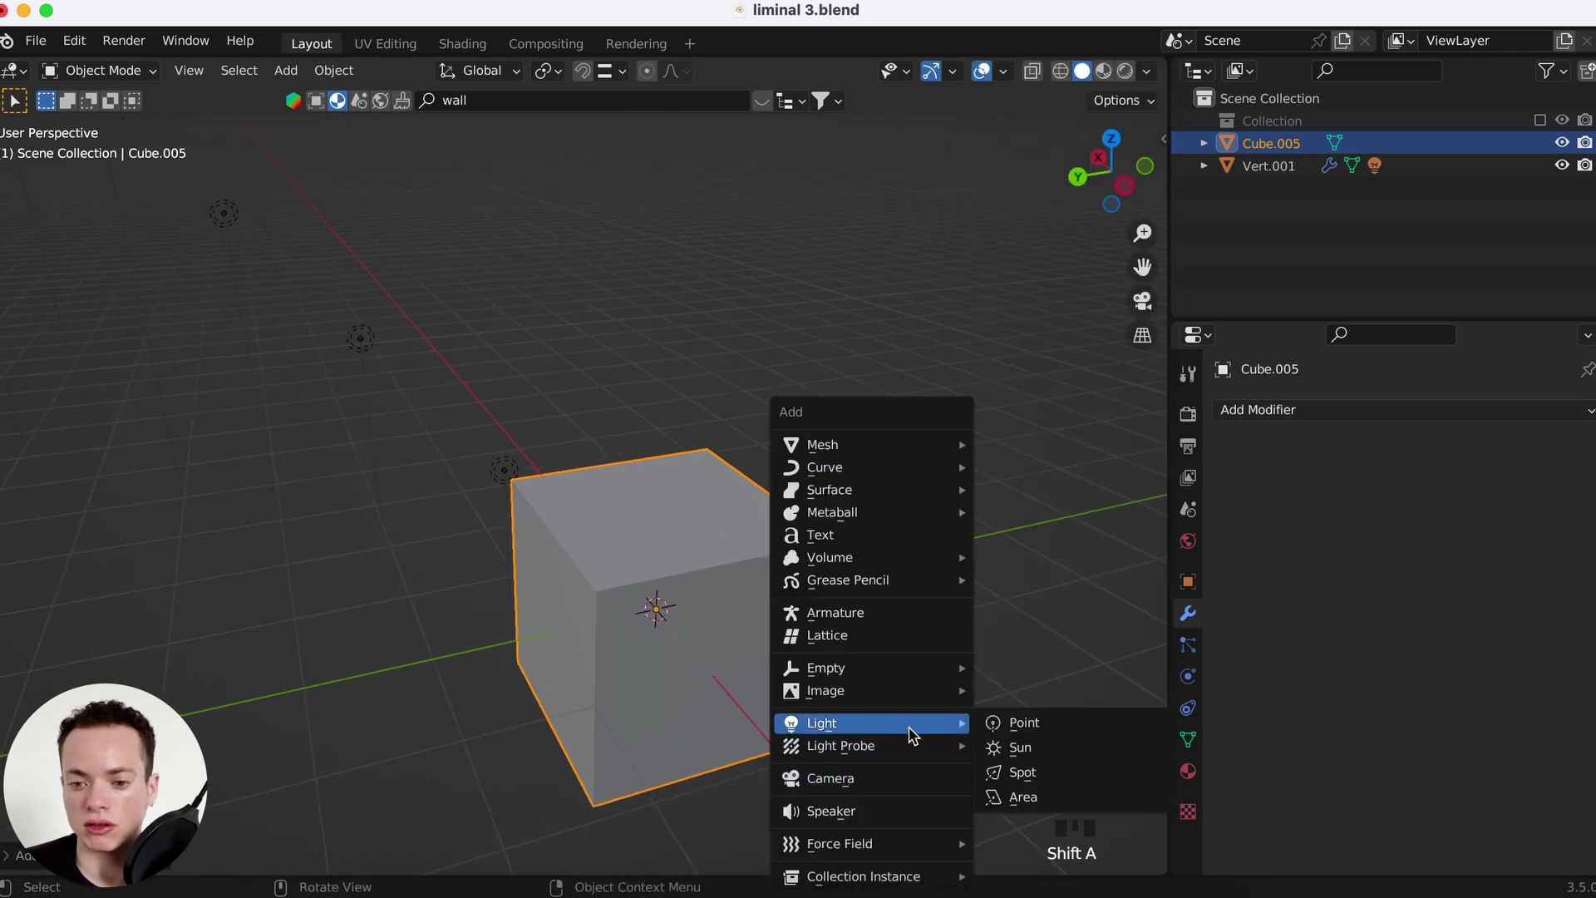
{"action": "left_click", "coordinate": [1004, 727]}
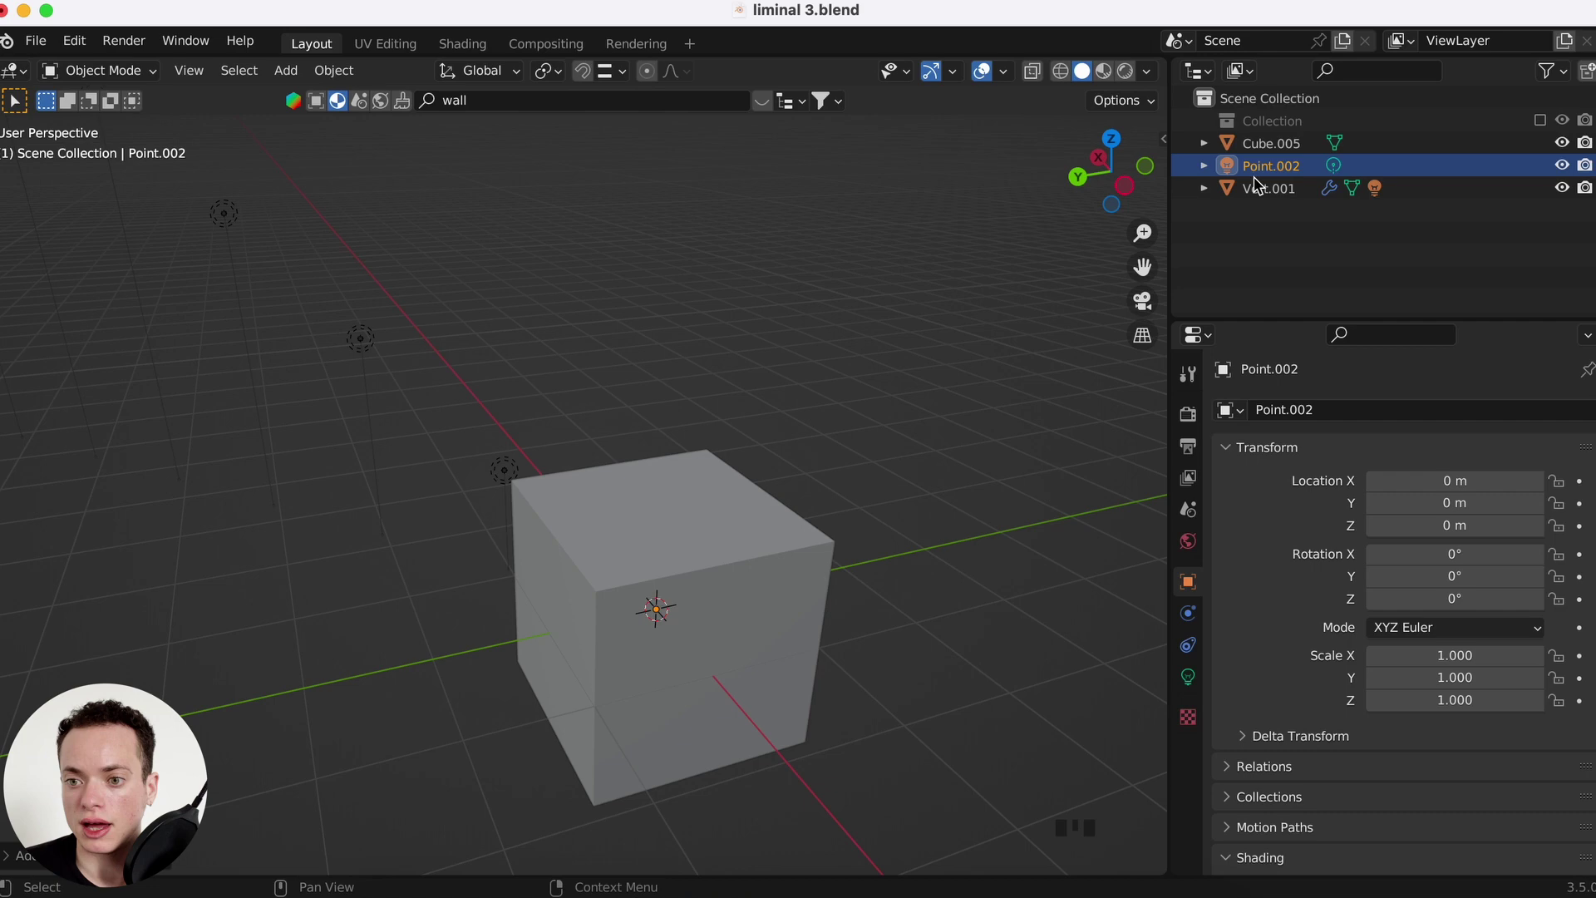
- Parent Point.002 to Cube.005 with Ctrl+P > Object
{"action": "left_click", "coordinate": [1272, 143]}
{"action": "left_click", "coordinate": [1281, 169], "text": "shift"}
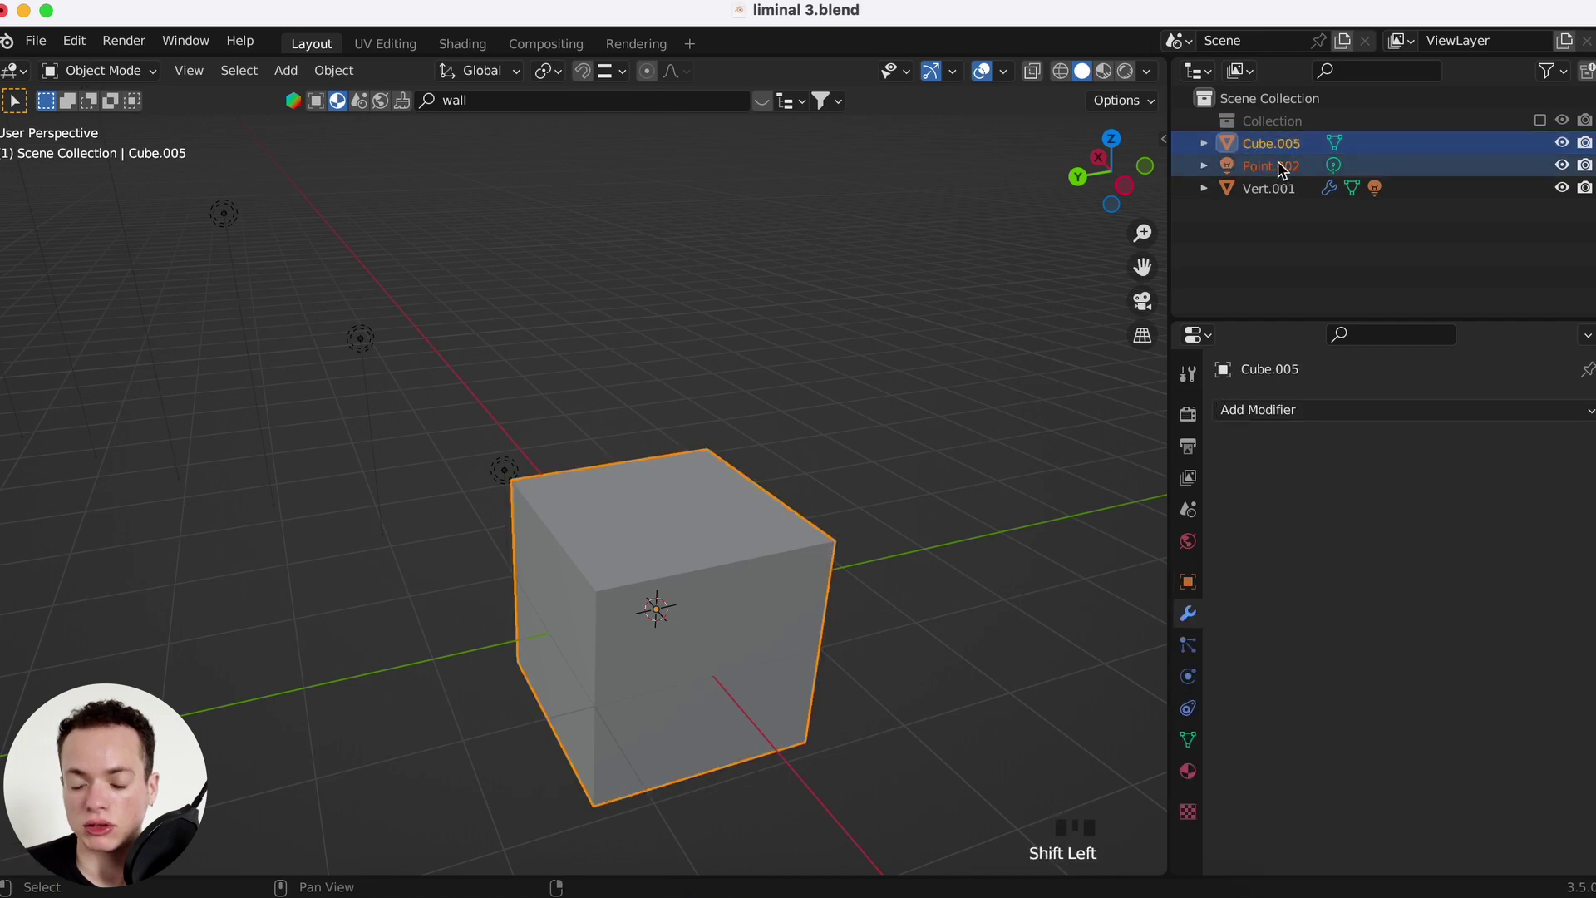
{"action": "key", "text": "ctrl+p"}
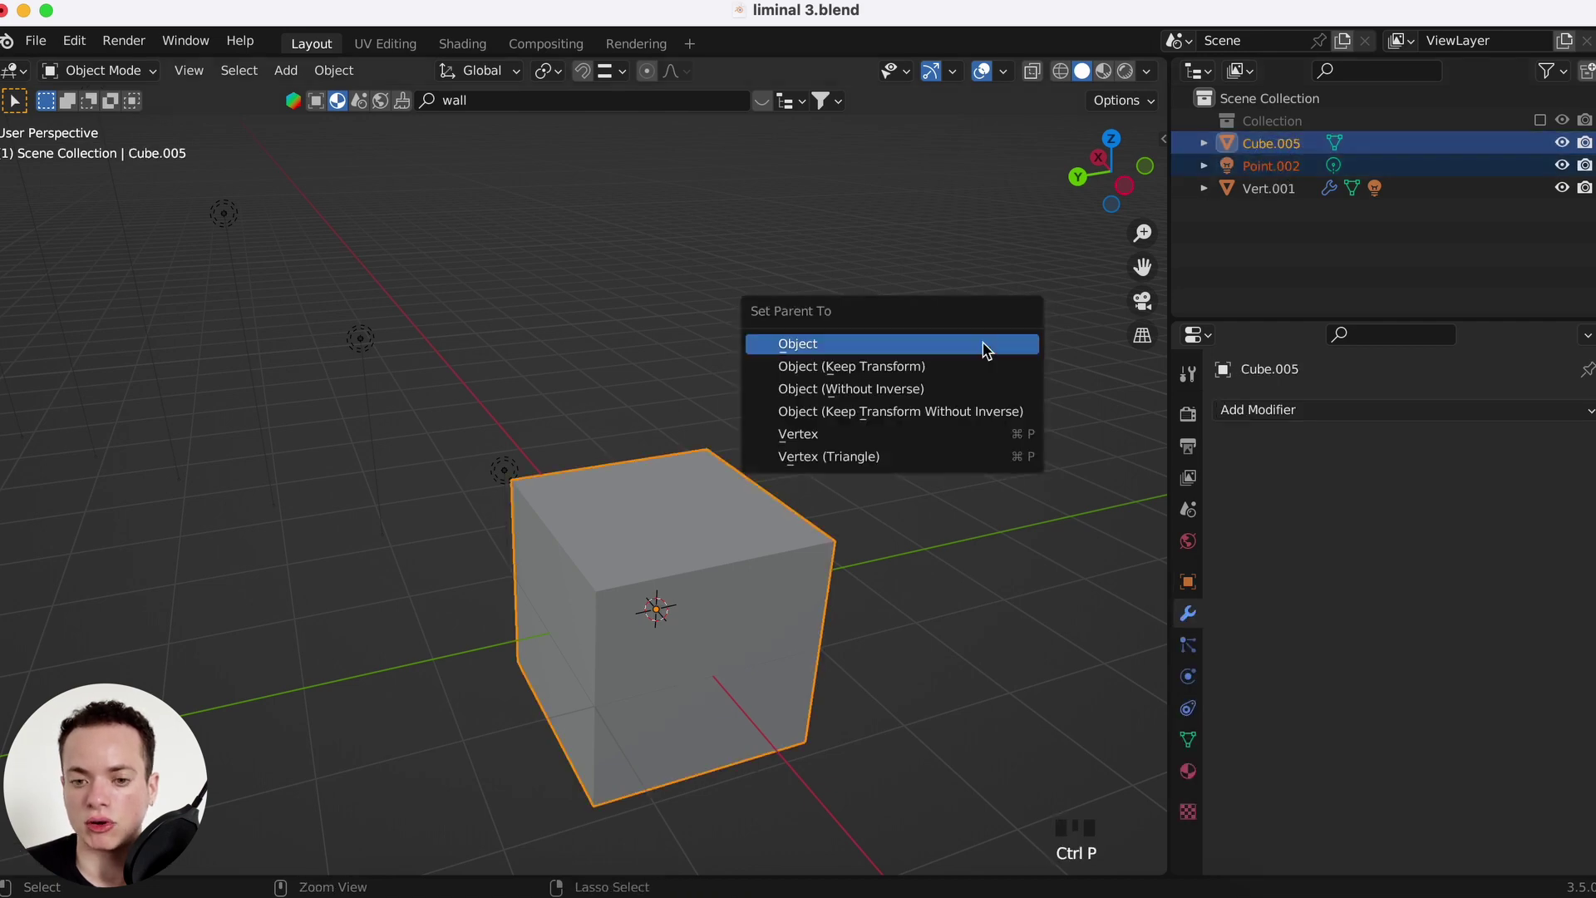
{"action": "left_click", "coordinate": [962, 346]}
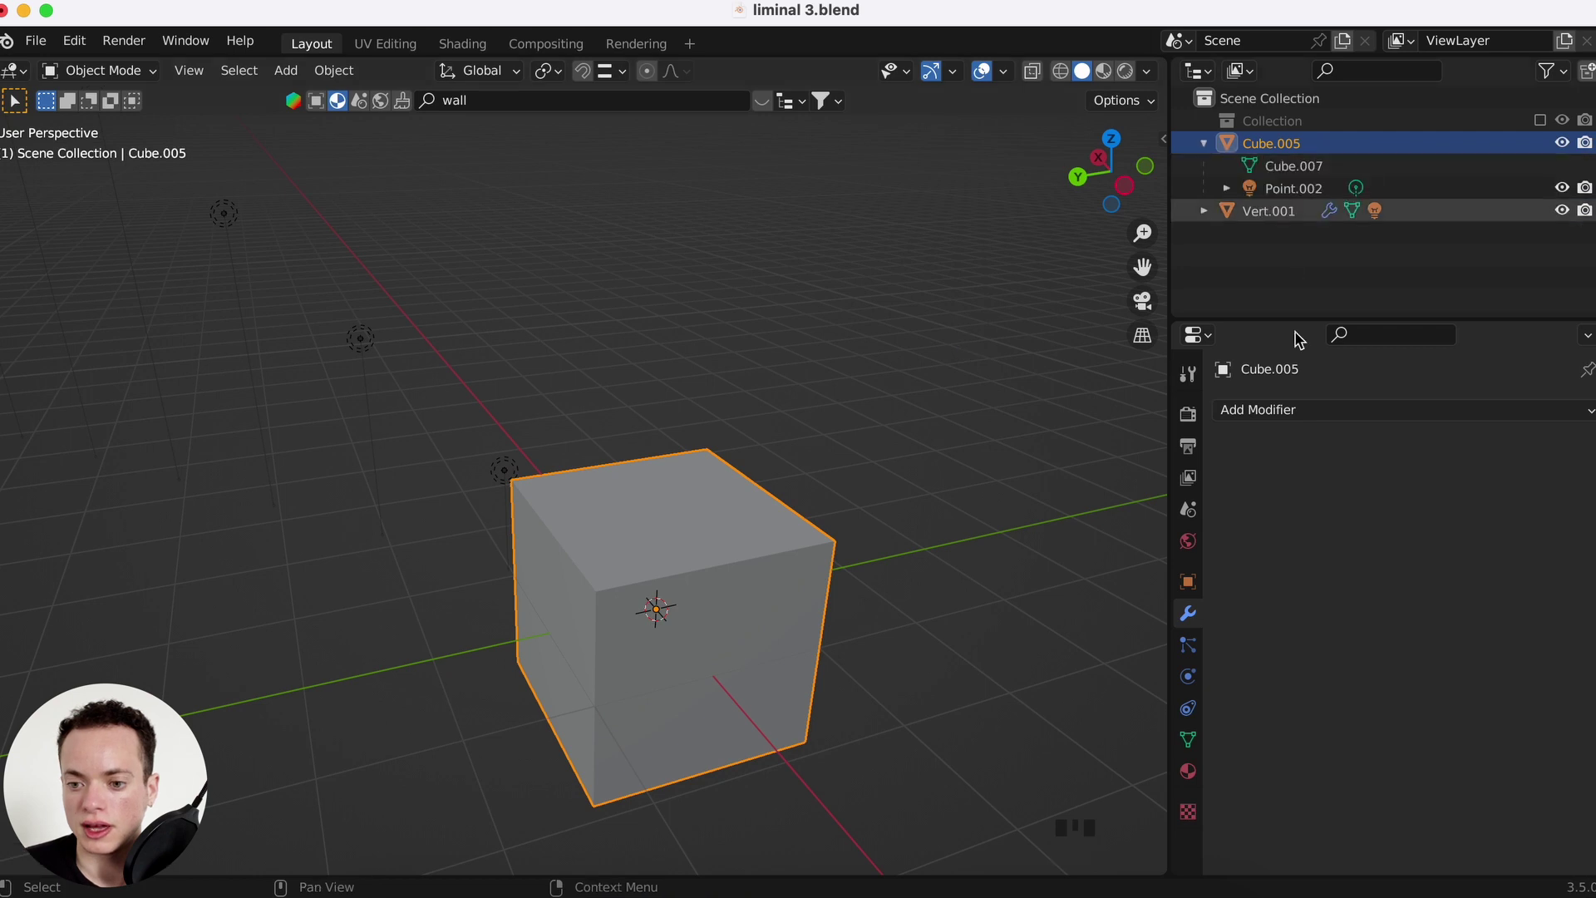
- Set Cube.005's instancing to Vertices so a light appears at each corner
{"action": "left_click", "coordinate": [1189, 583]}
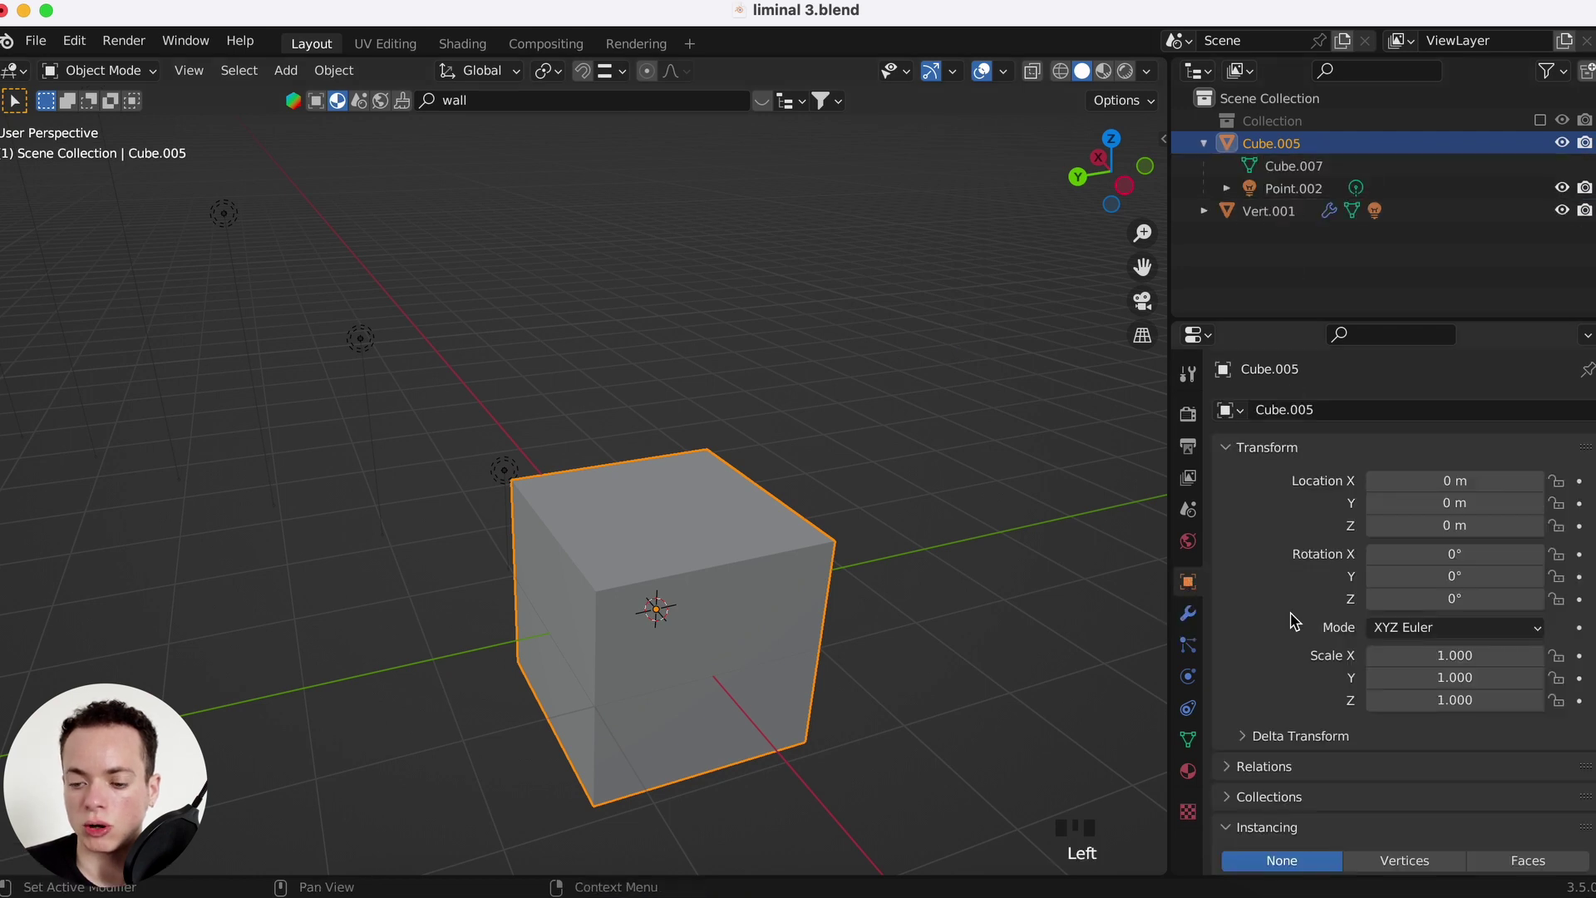
{"action": "scroll", "coordinate": [1297, 632], "scroll_direction": "down", "scroll_amount": 5}
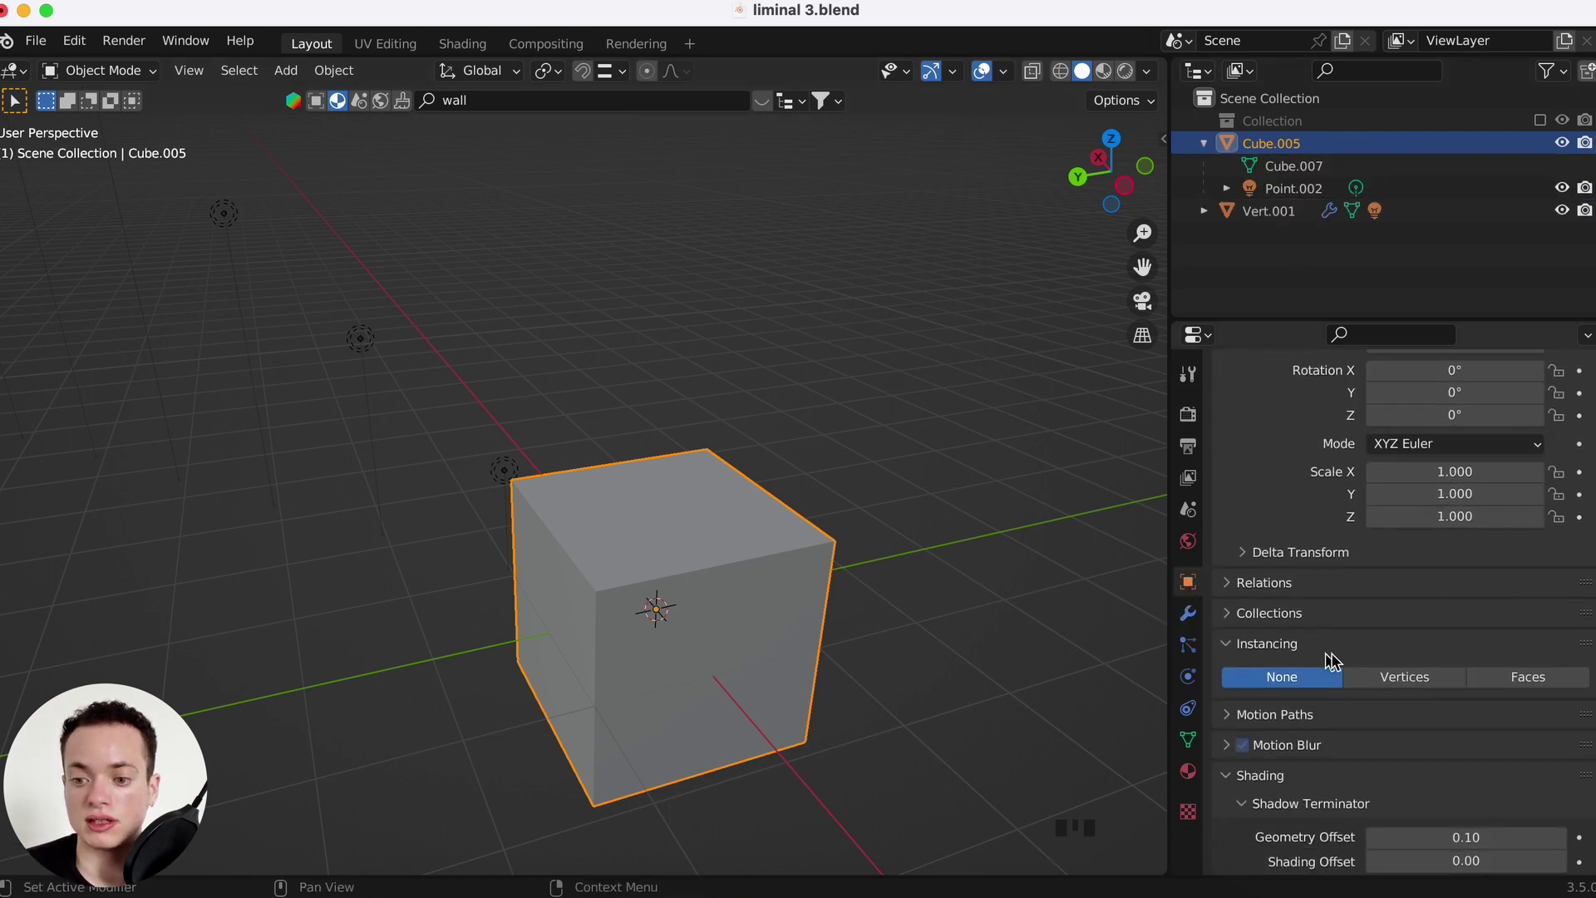
{"action": "left_click", "coordinate": [1411, 679]}
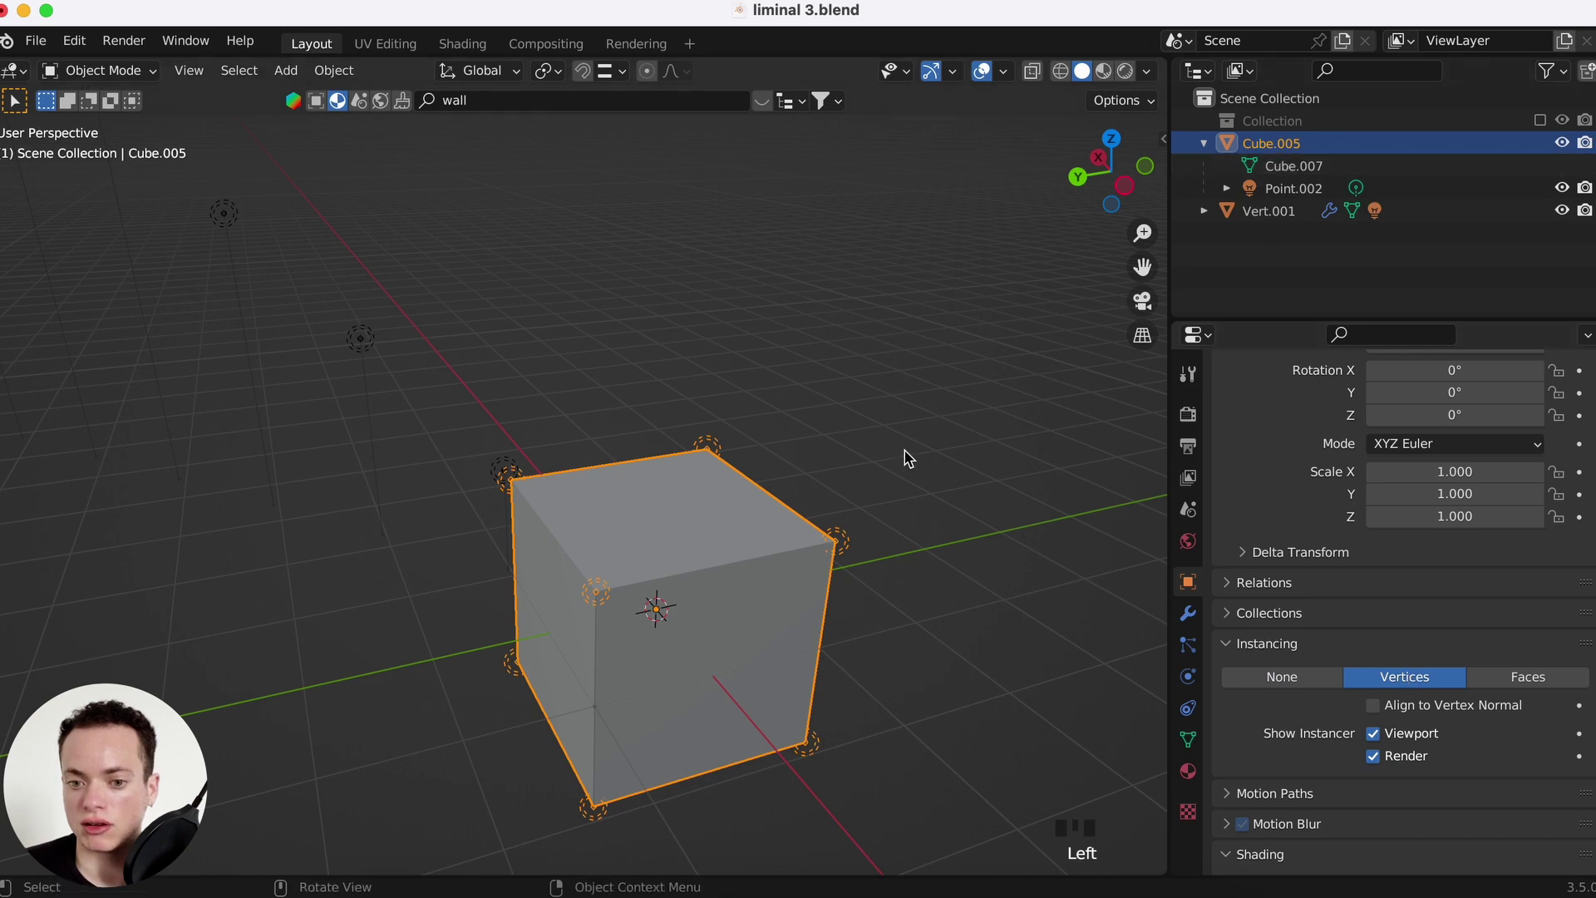
{"action": "left_click", "coordinate": [843, 544]}
- In Edit Mode with vertex select, select the cube's four top vertices
{"action": "key", "text": "Tab"}
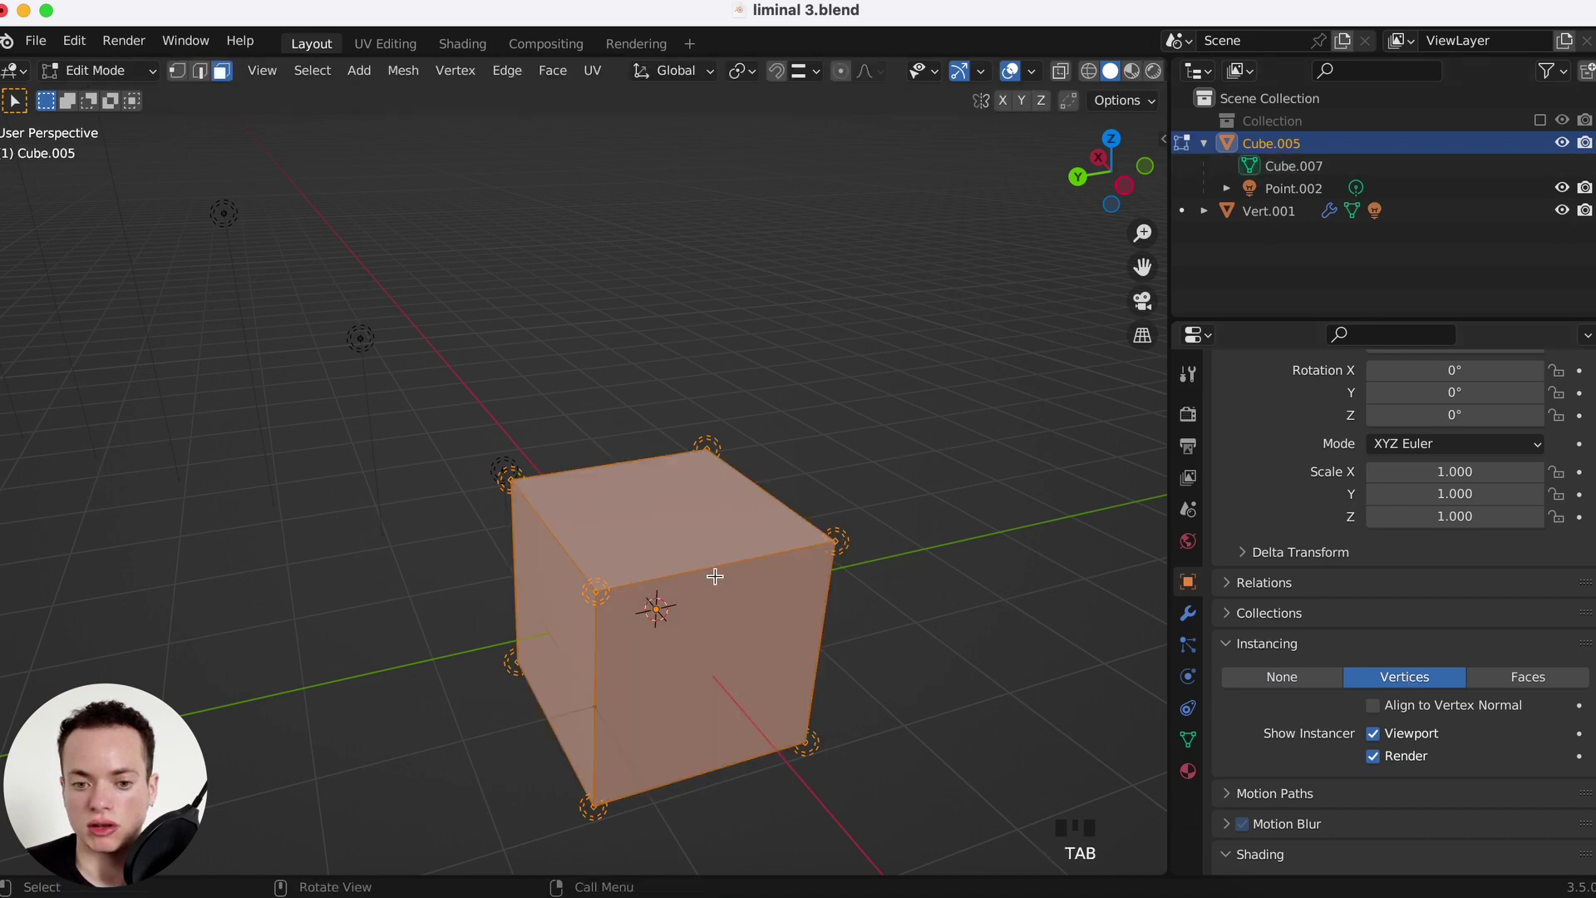
{"action": "left_click", "coordinate": [178, 71]}
{"action": "left_click", "coordinate": [656, 592]}
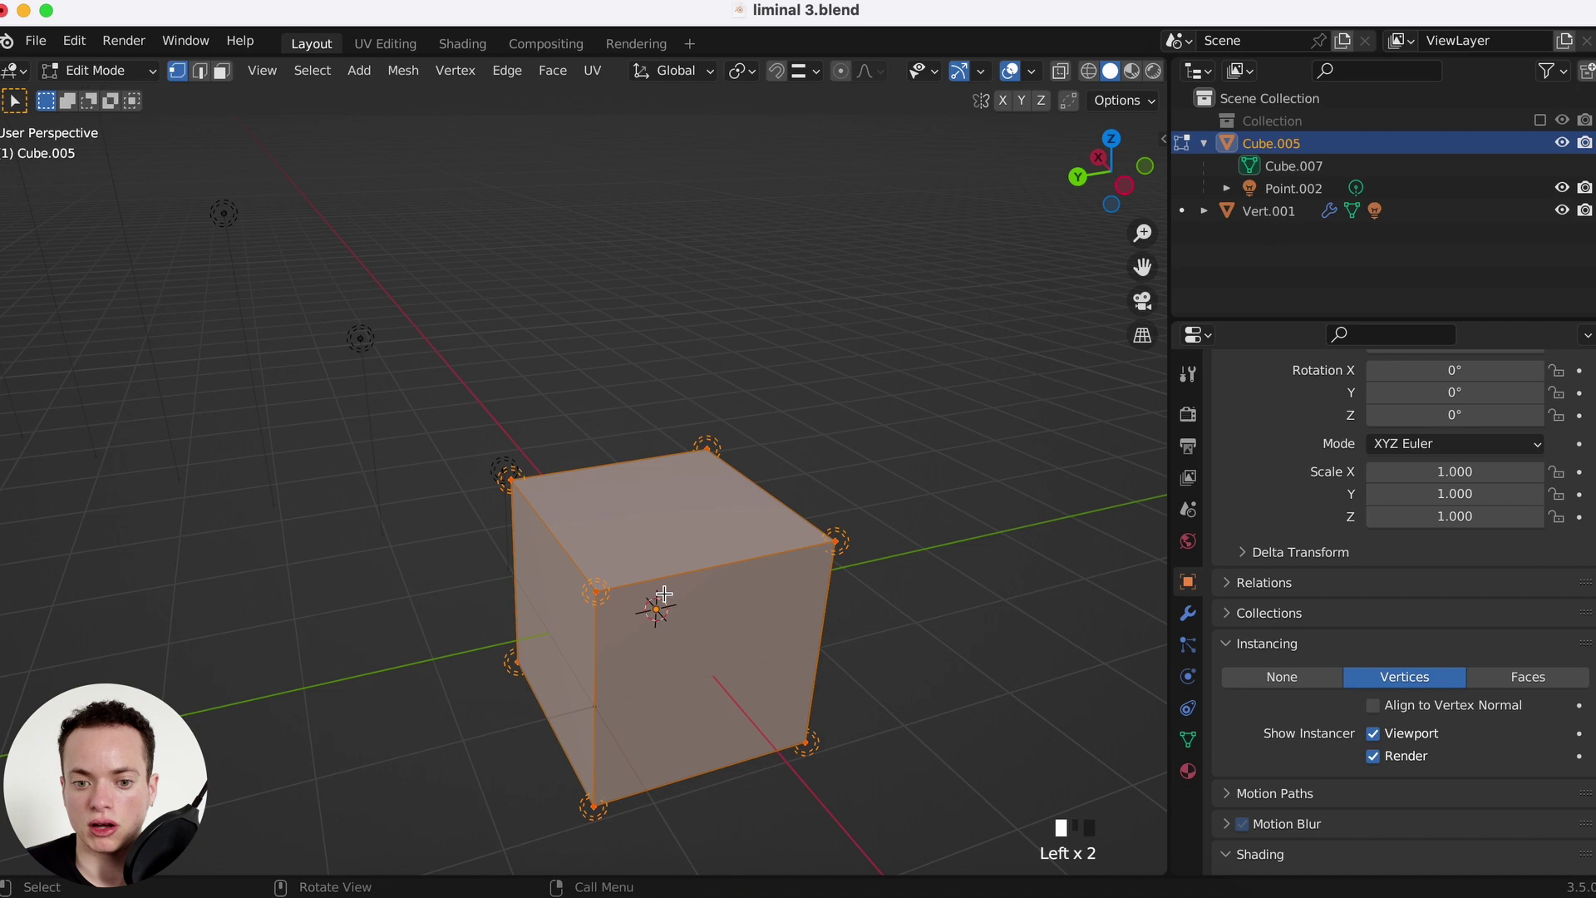
{"action": "left_click", "coordinate": [595, 592]}
{"action": "left_click", "coordinate": [834, 545], "text": "shift"}
{"action": "left_click", "coordinate": [708, 452], "text": "shift"}
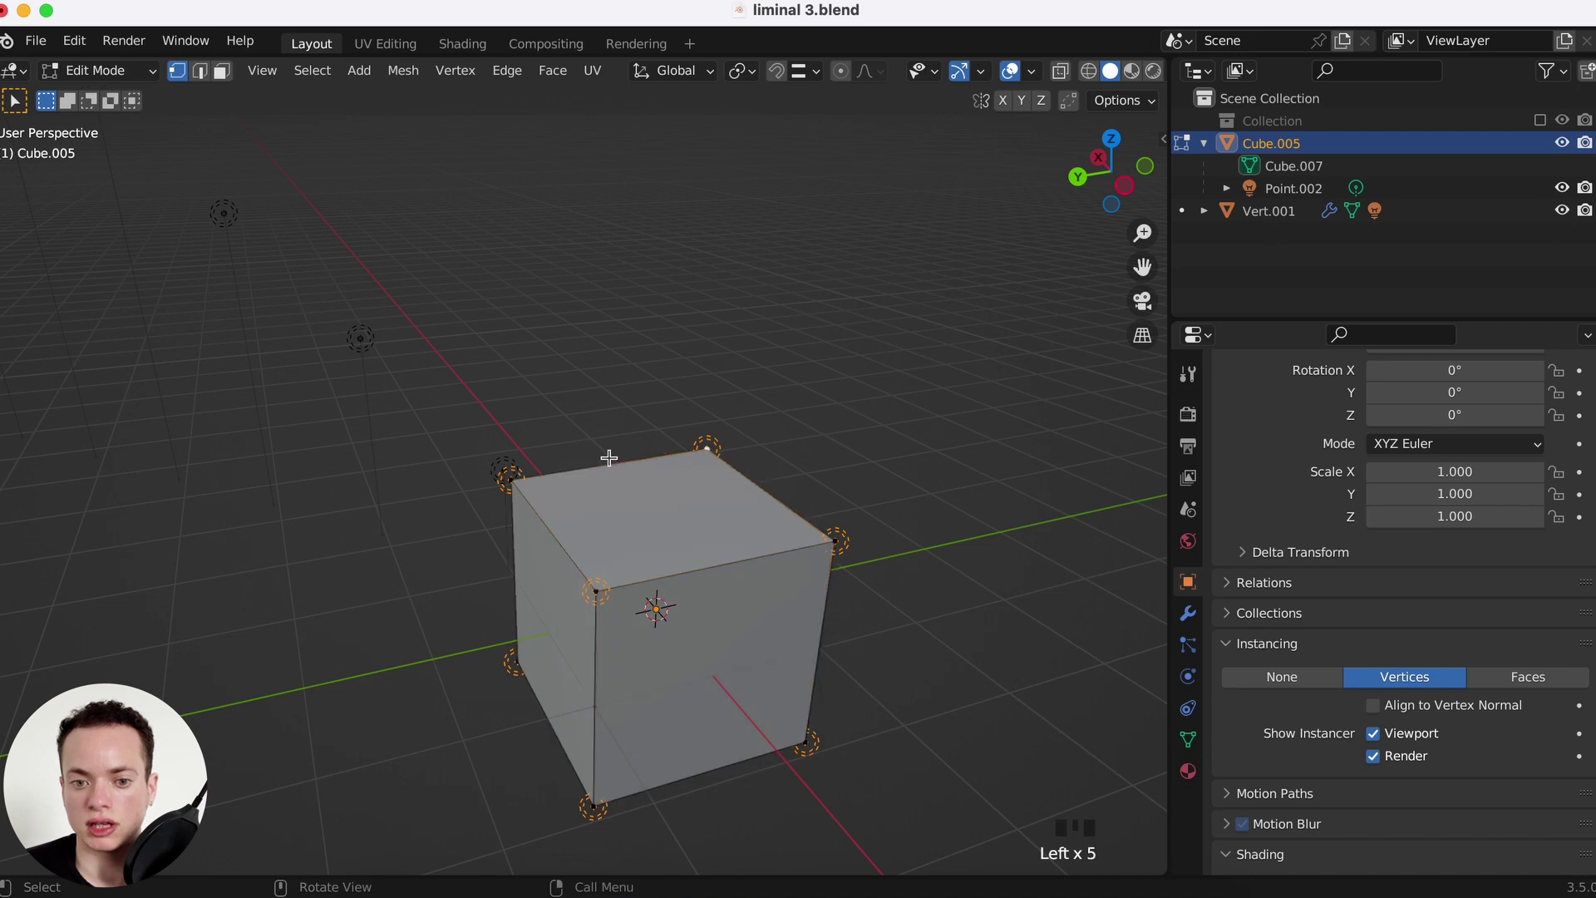
{"action": "left_click", "coordinate": [516, 483], "text": "shift"}
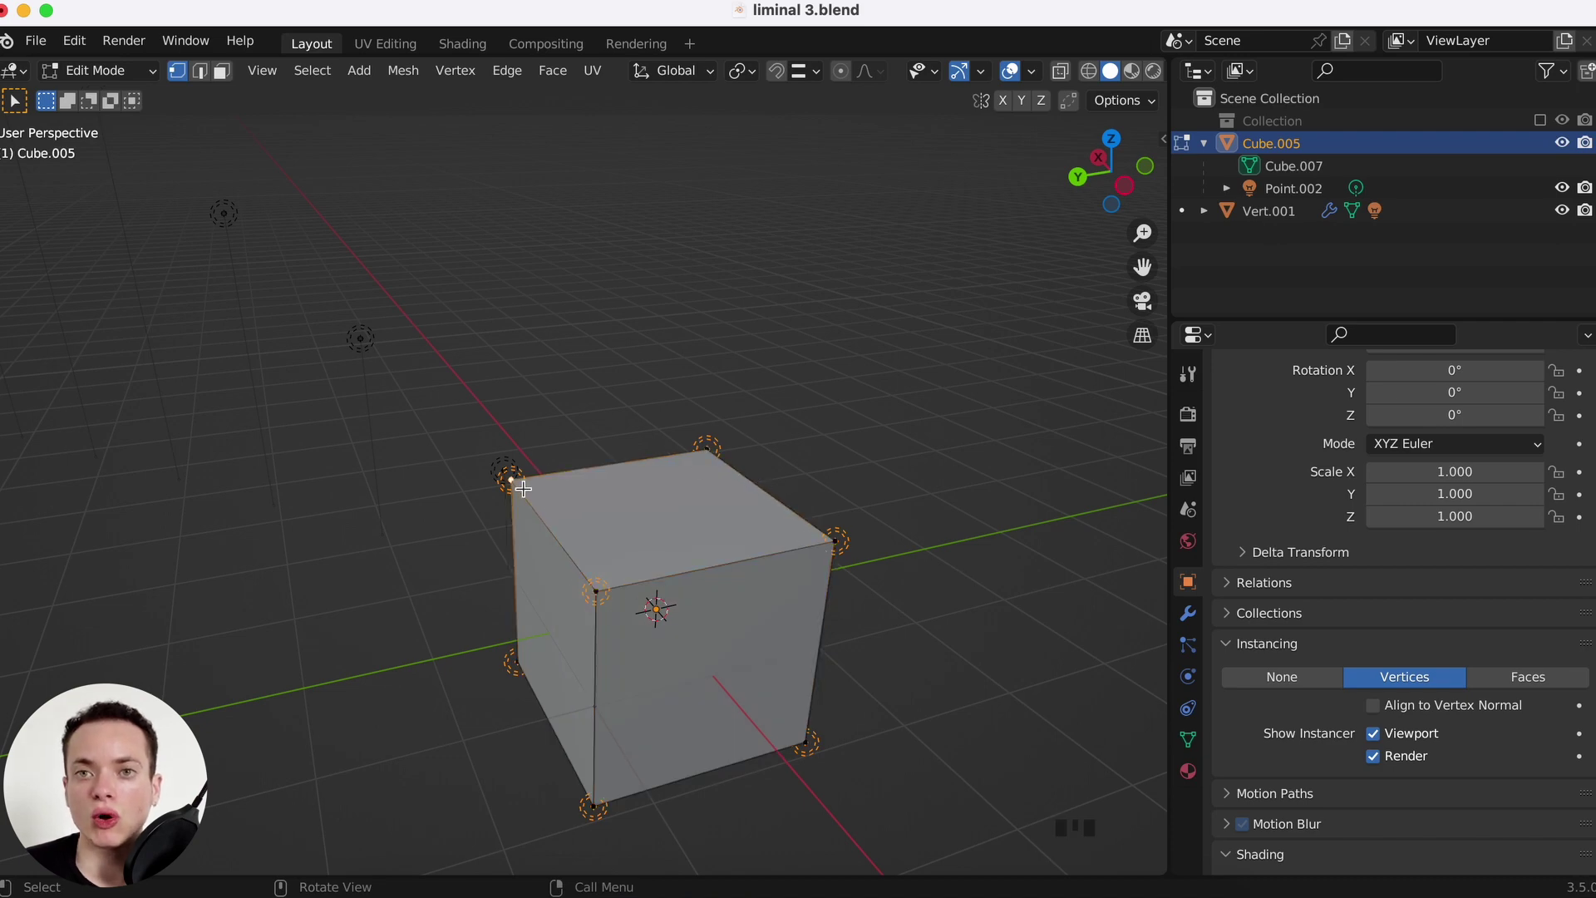